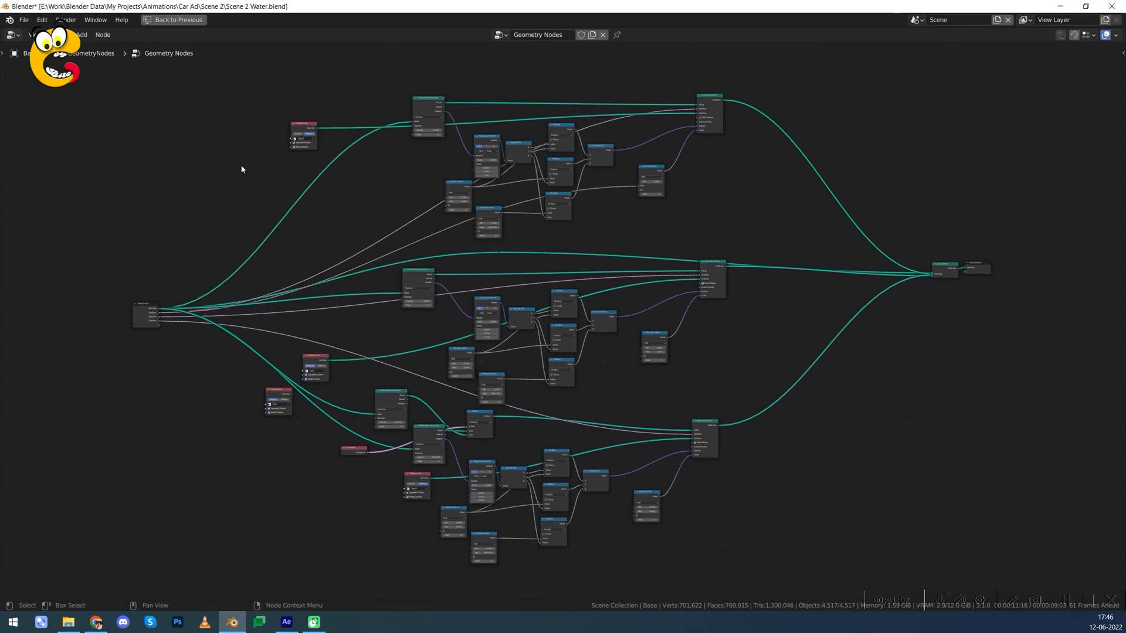
Examine the three instancing branches of the Base object's geometry node tree in the maximized node editor, closing the maximized view when done.
mouse_move(122, 115)
mouse_down()
mouse_move(836, 533)
mouse_move(1023, 574)
mouse_up()
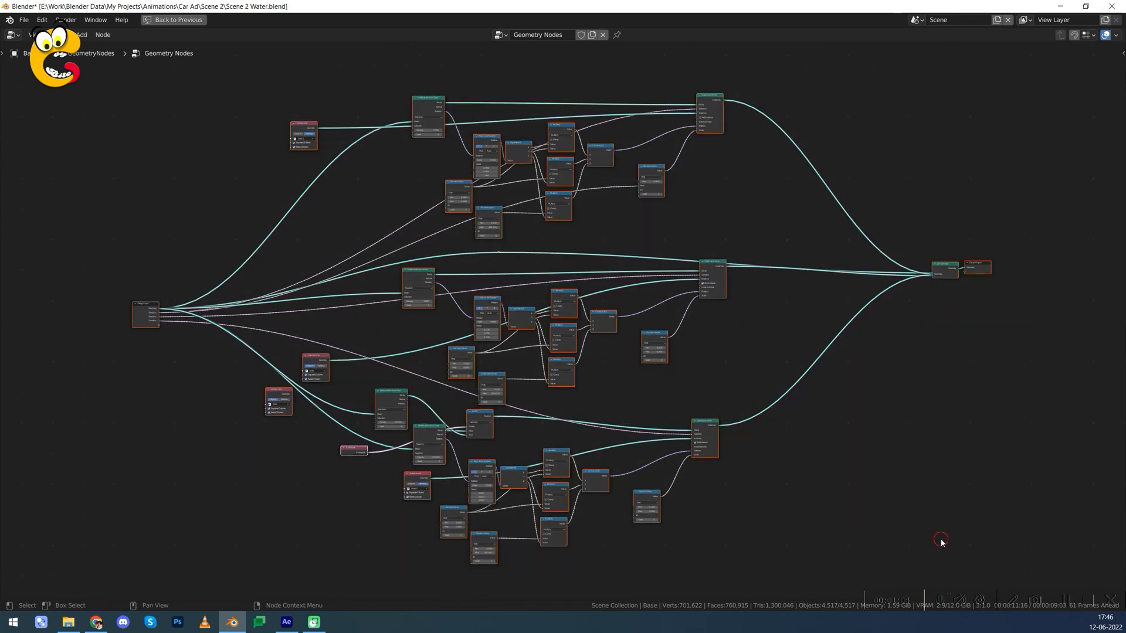
scroll(629, 355, up, 2)
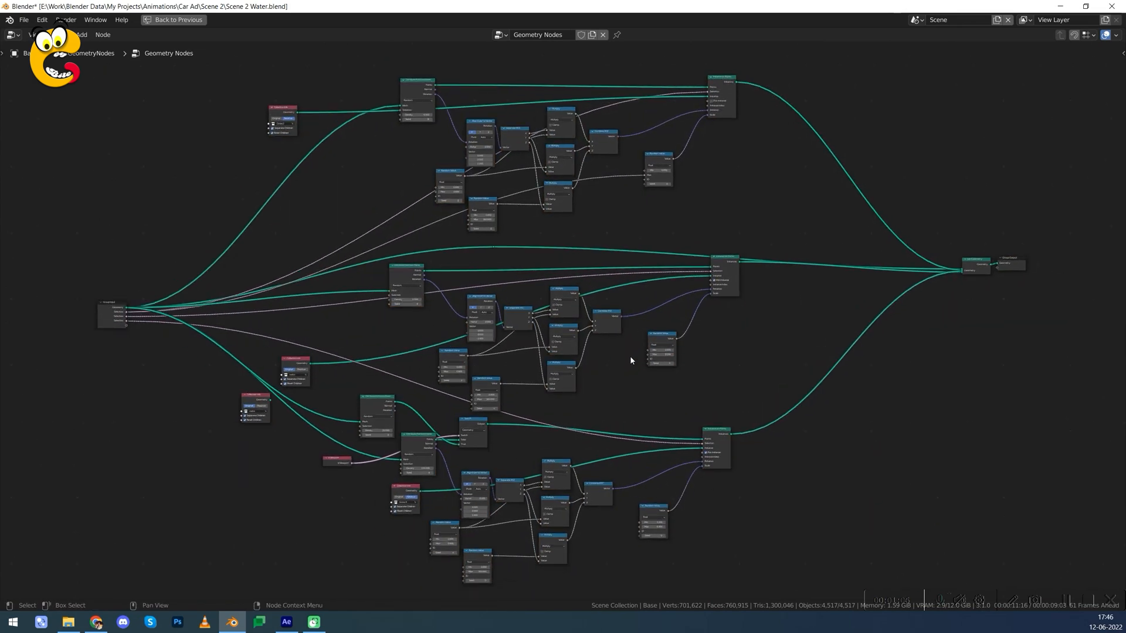
key(ctrl+space)
key(ctrl+space)
key(ctrl+space)
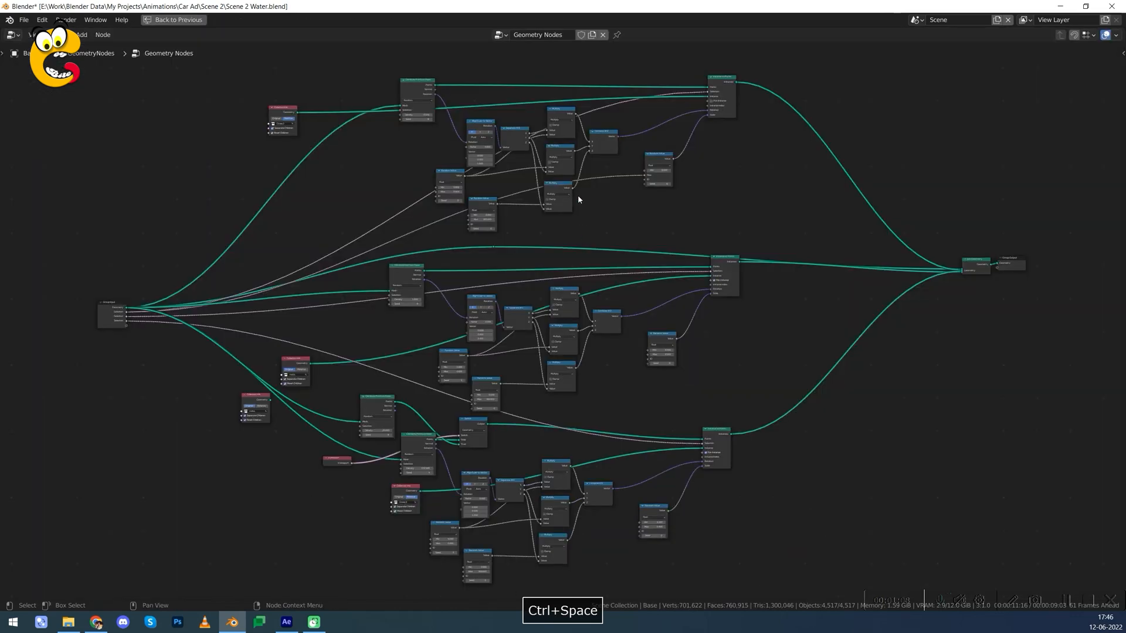
middle_drag(583, 221, 593, 282)
scroll(592, 281, up, 1)
drag(306, 108, 630, 243)
middle_drag(346, 359, 342, 265)
drag(337, 265, 716, 419)
middle_drag(501, 497, 522, 399)
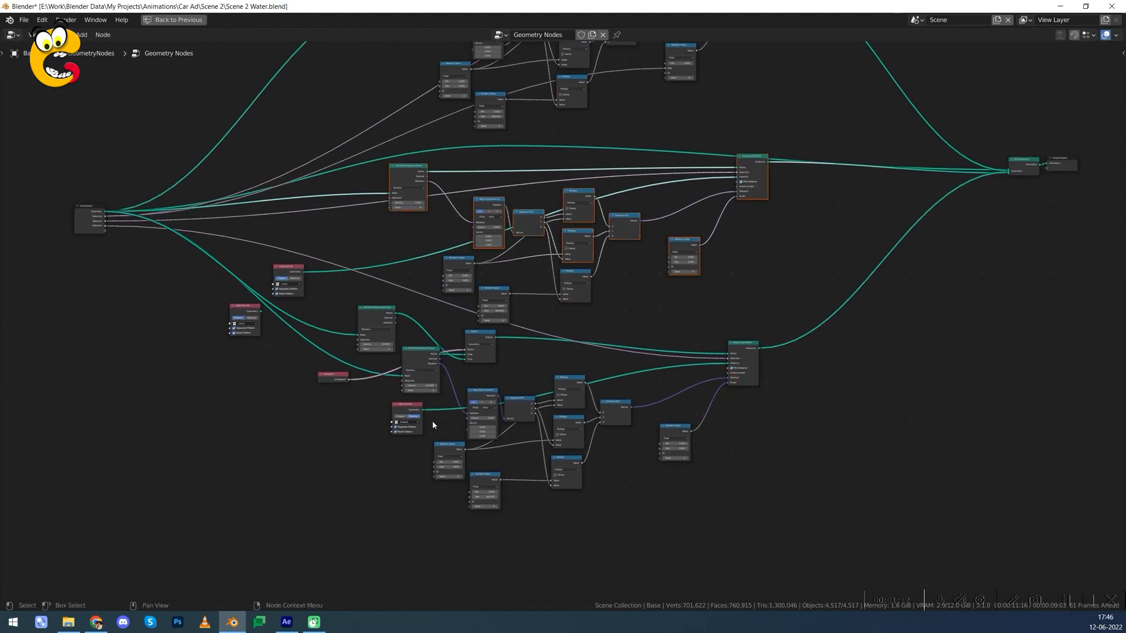
drag(309, 346, 809, 480)
key(ctrl+space)
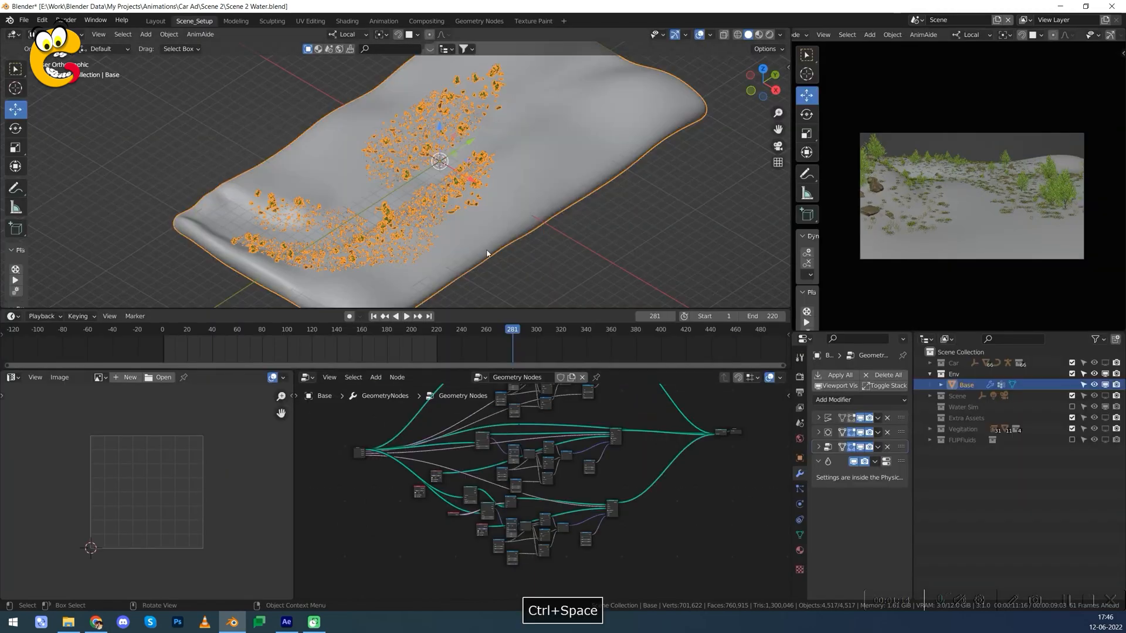
Deselect everything and inspect the scattered rocks, bushes and grass on the terrain up close.
key(alt+a)
scroll(508, 239, up, 8)
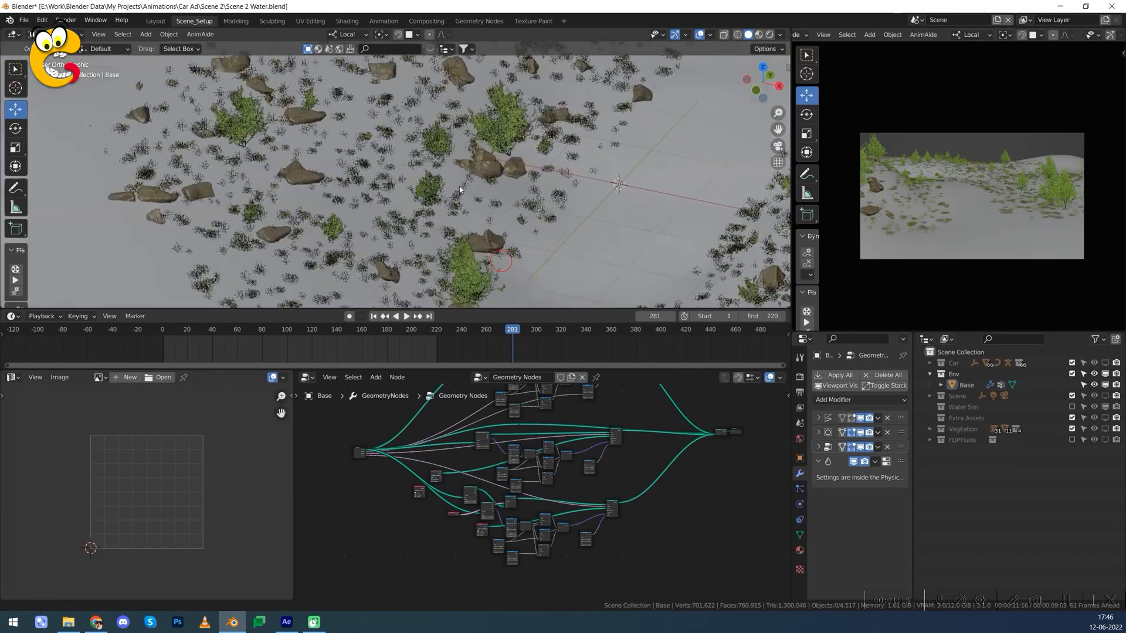
middle_drag(669, 130, 513, 203)
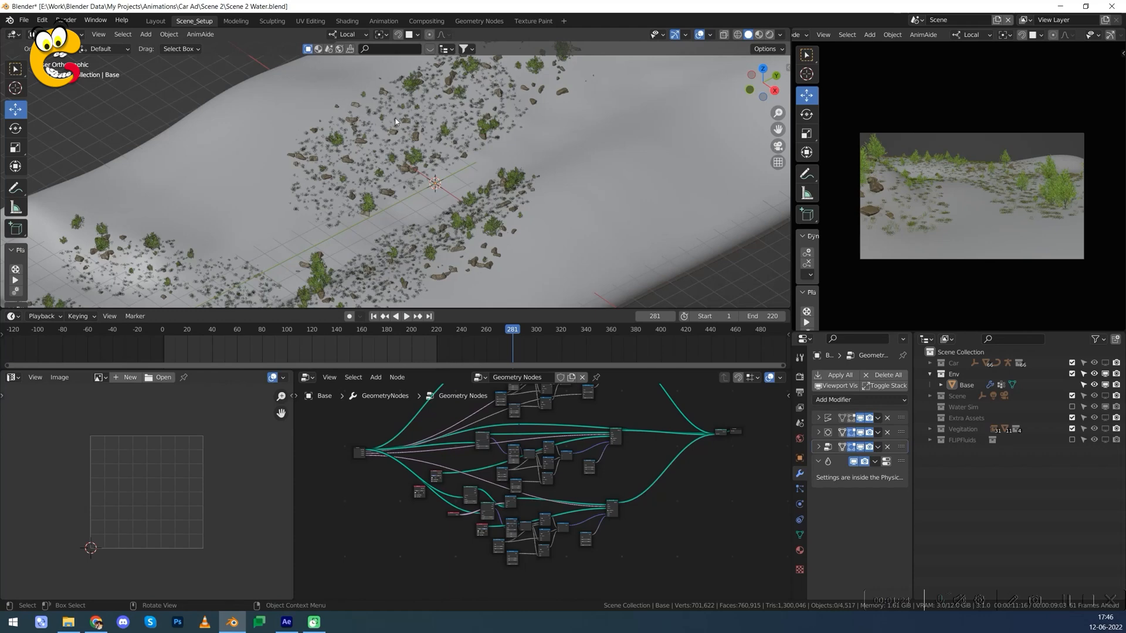
middle_drag(447, 150, 422, 176)
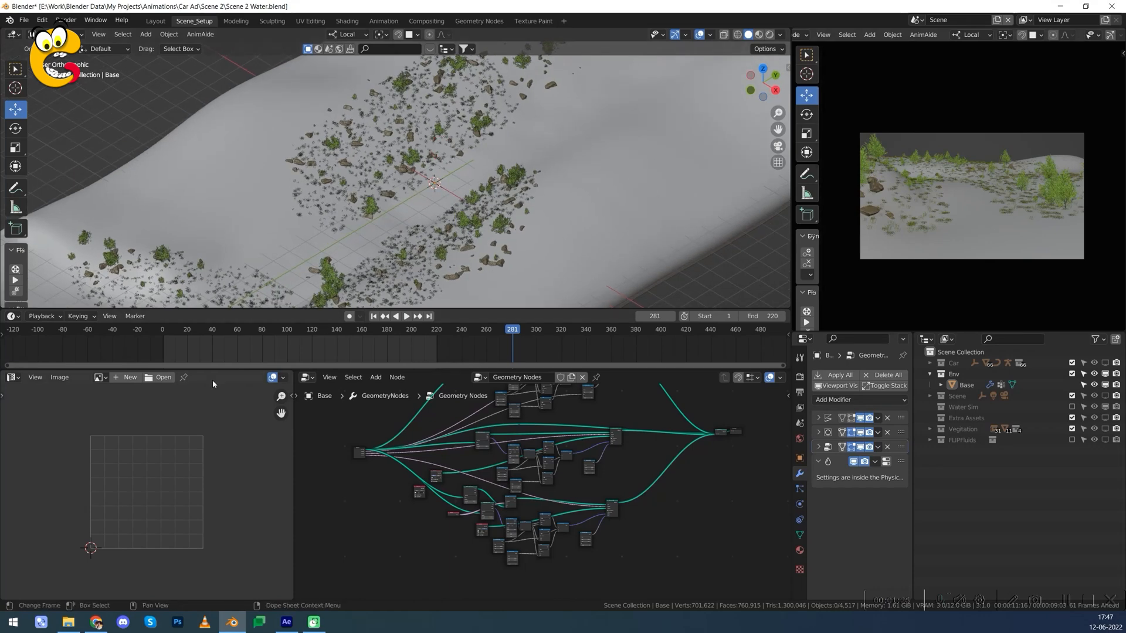
Play the animation from an early frame, stop it at frame 123, and check the terrain.
click(198, 332)
key(space)
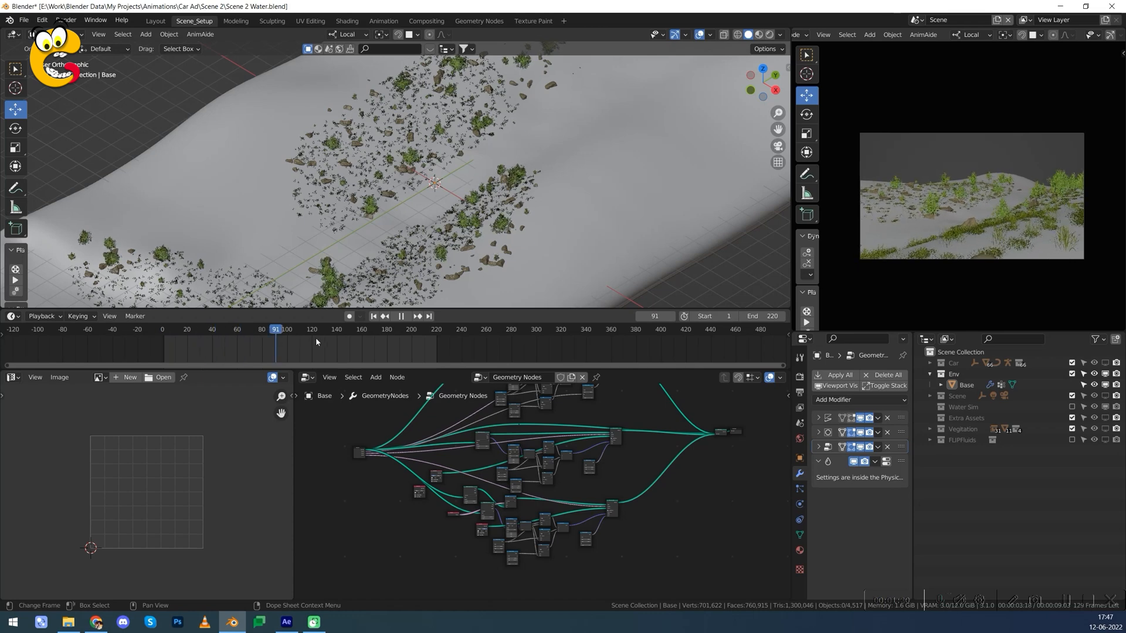
key(space)
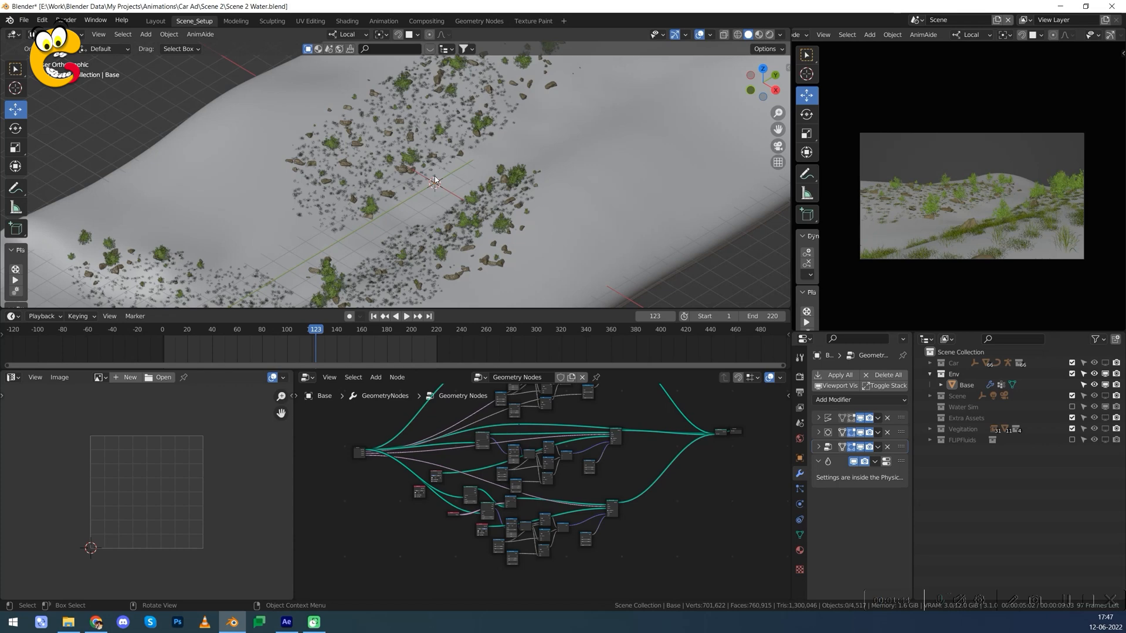
middle_drag(435, 176, 480, 175)
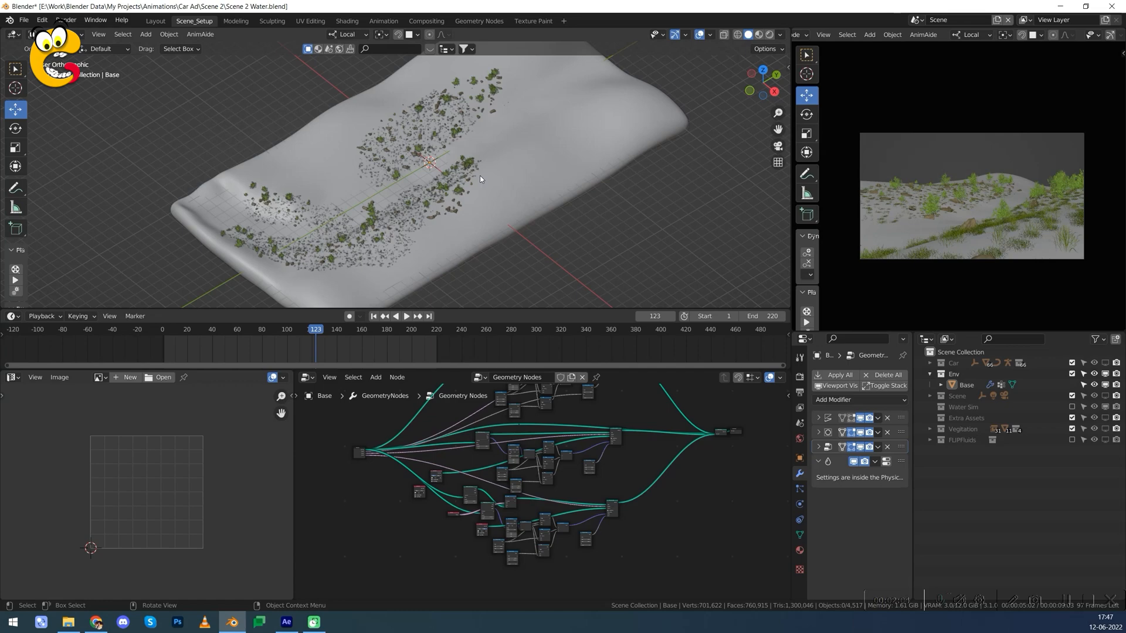
Set the main viewport to rendered shading and display the Base object's material in the Shader Editor.
key(z)
key(alt+a)
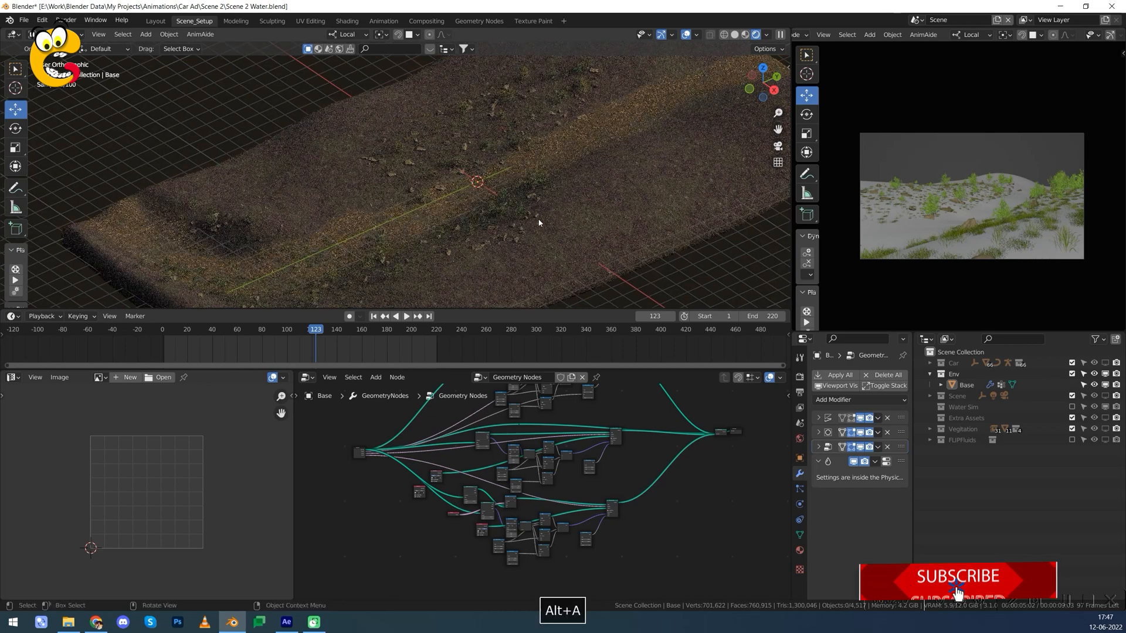
click(307, 377)
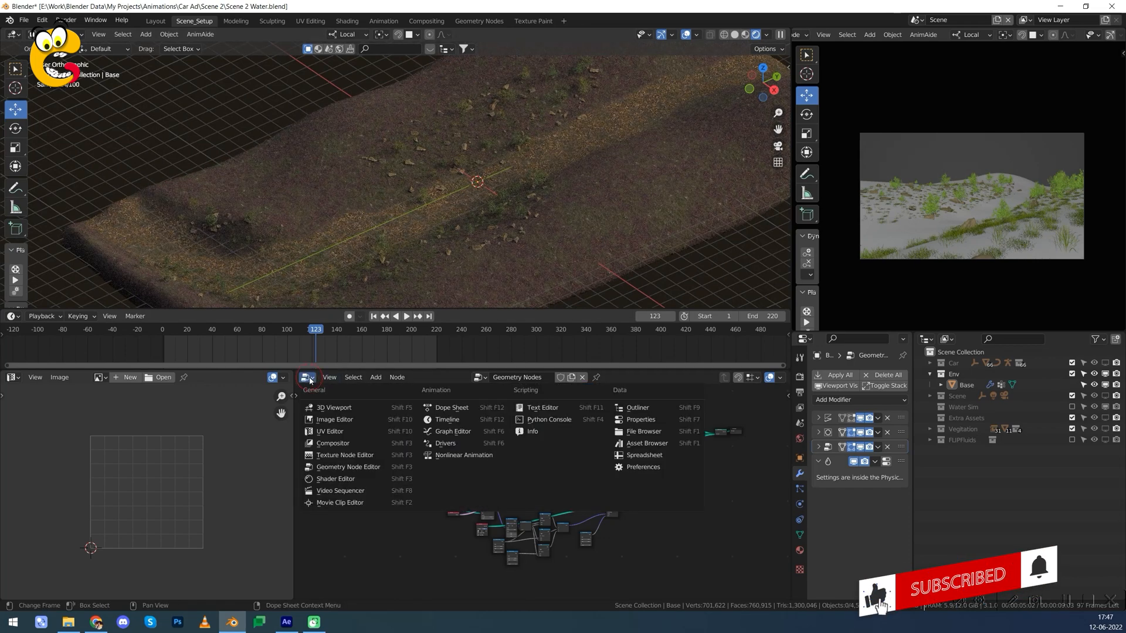
click(336, 480)
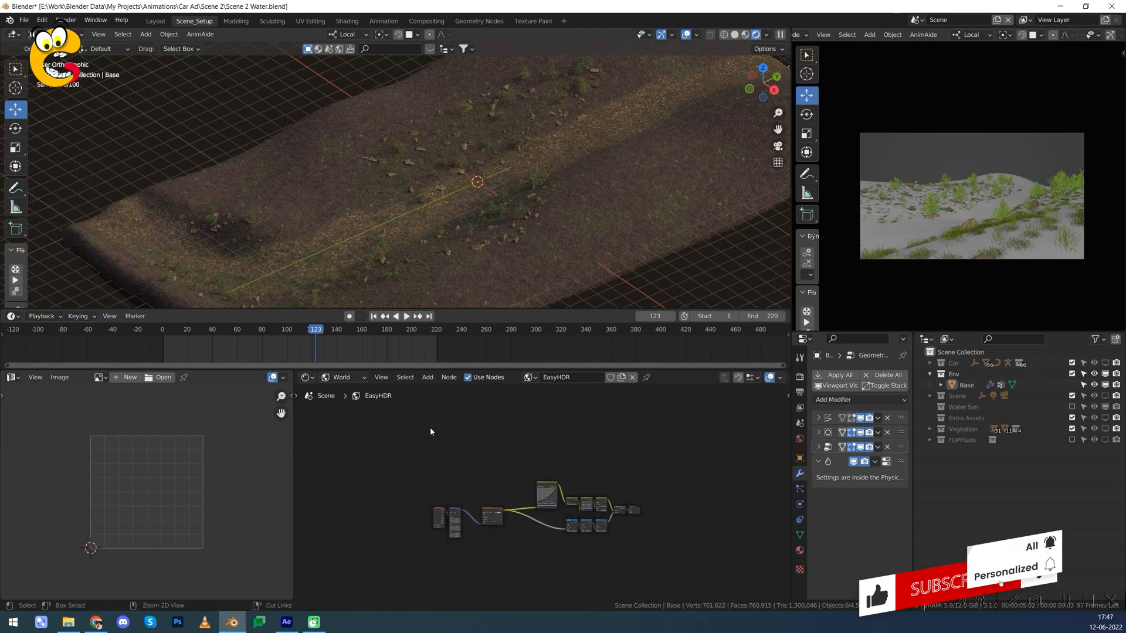
click(343, 377)
click(337, 388)
Examine the terrain material's full node network, including its three framed texture groups and the mixer nodes.
key(ctrl+space)
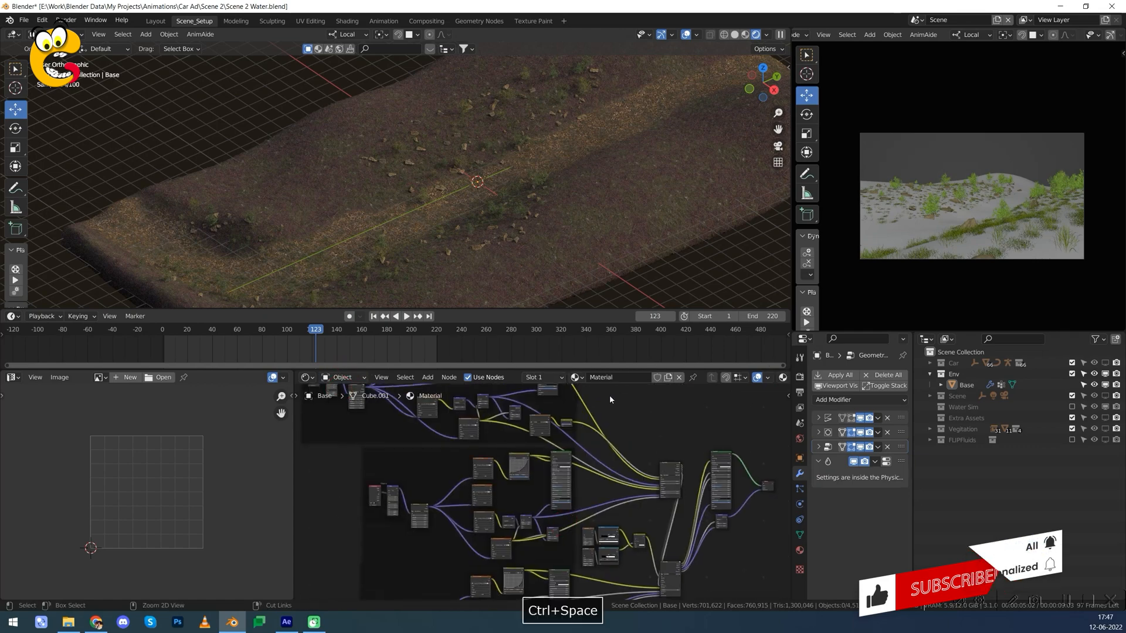
scroll(642, 338, up, 4)
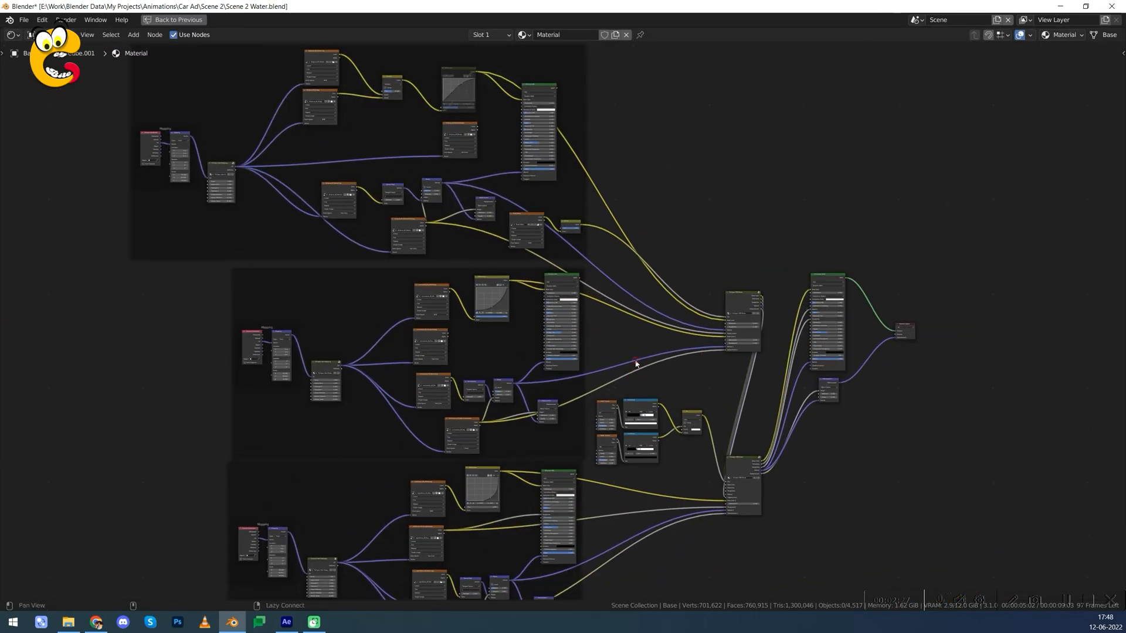
scroll(642, 337, down, 2)
key(ctrl+space)
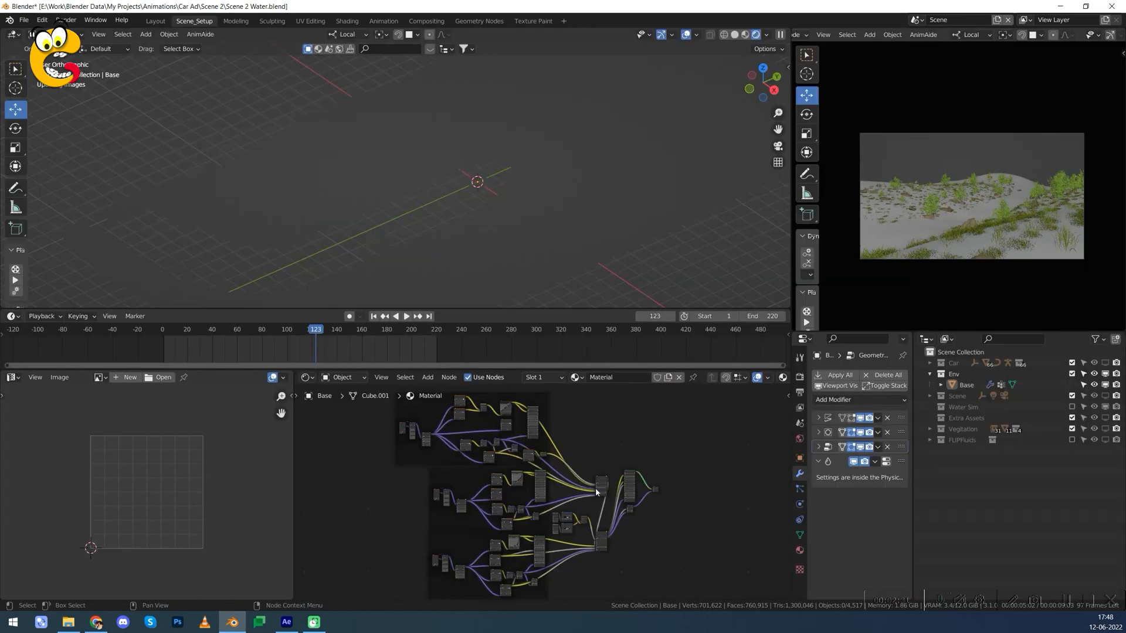
alt+drag(585, 420, 644, 465)
scroll(648, 463, up, 7)
scroll(646, 465, up, 1)
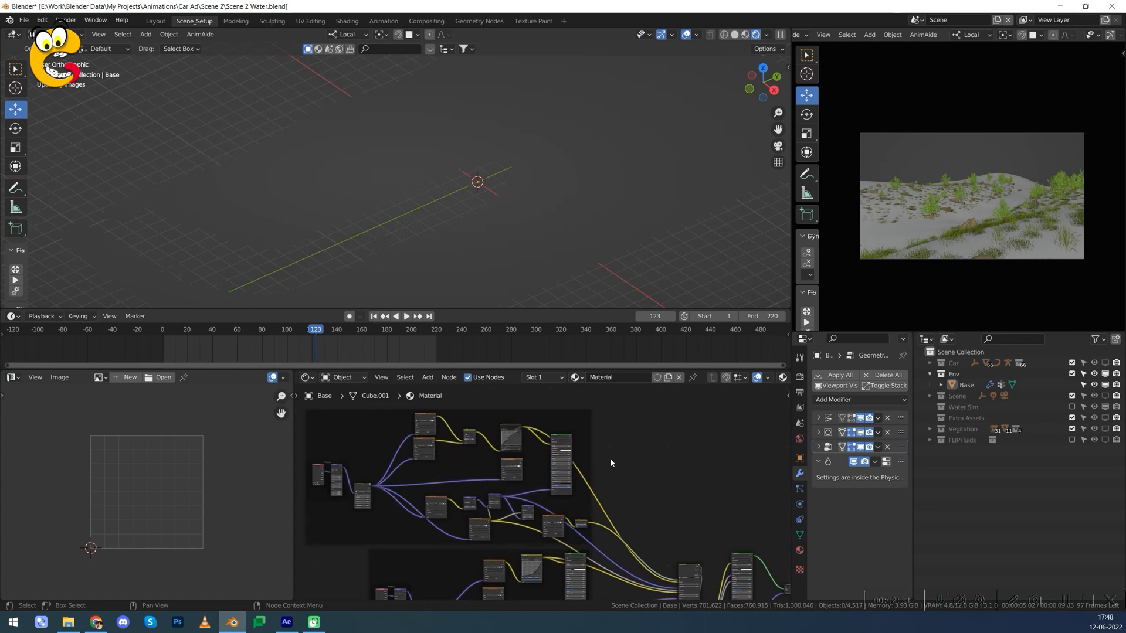
Turn off viewport display of the Base object's Geometry Nodes modifier.
click(833, 463)
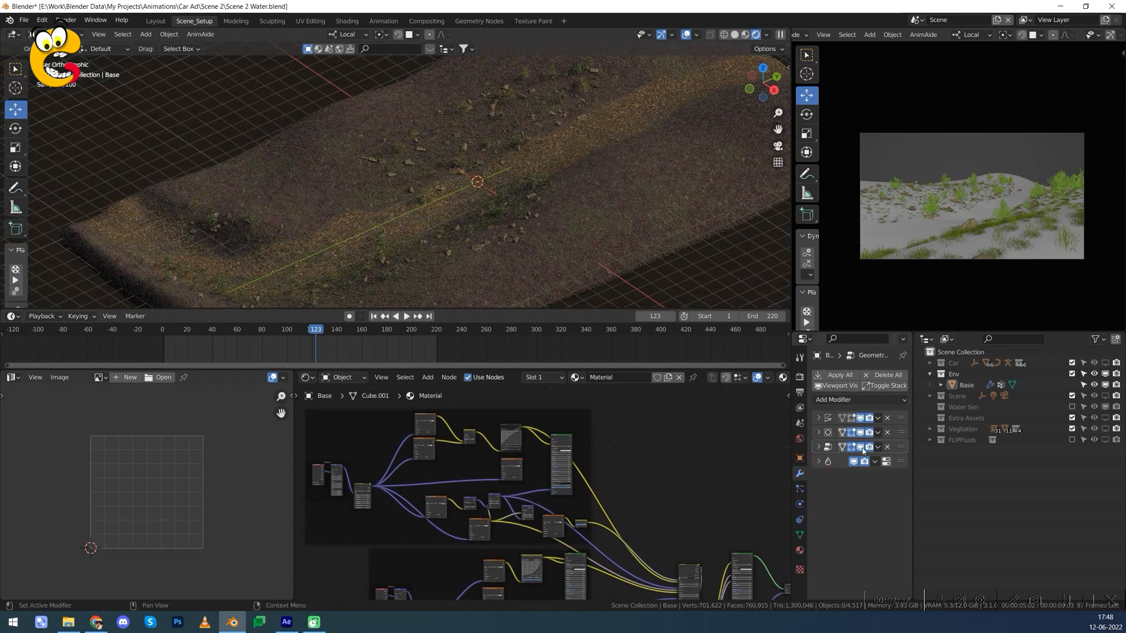
click(862, 448)
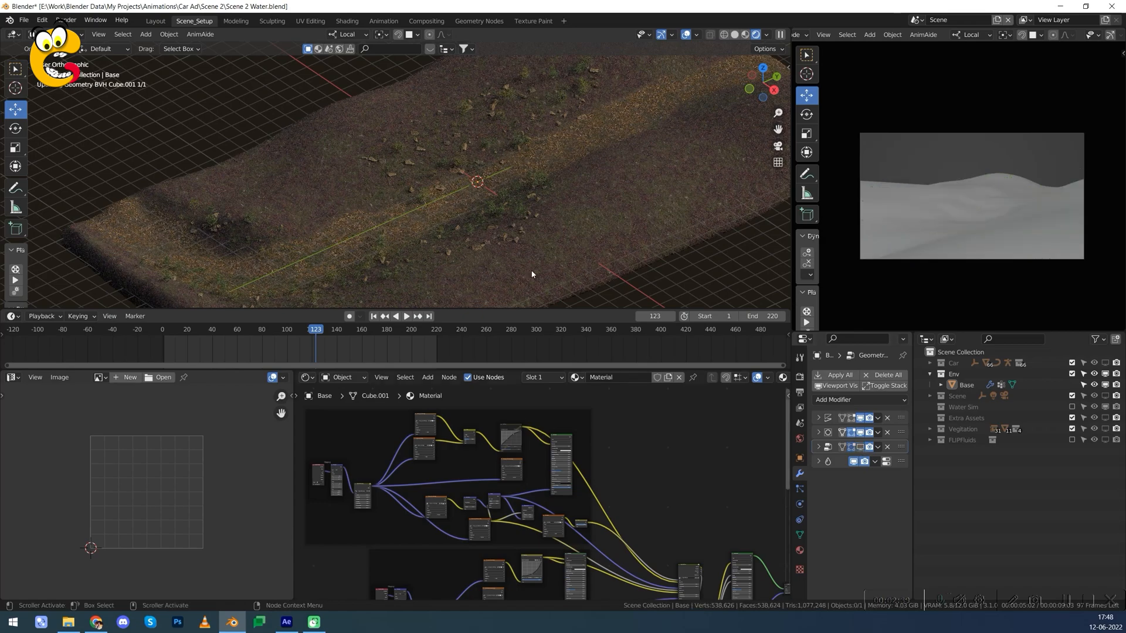
scroll(511, 200, down, 2)
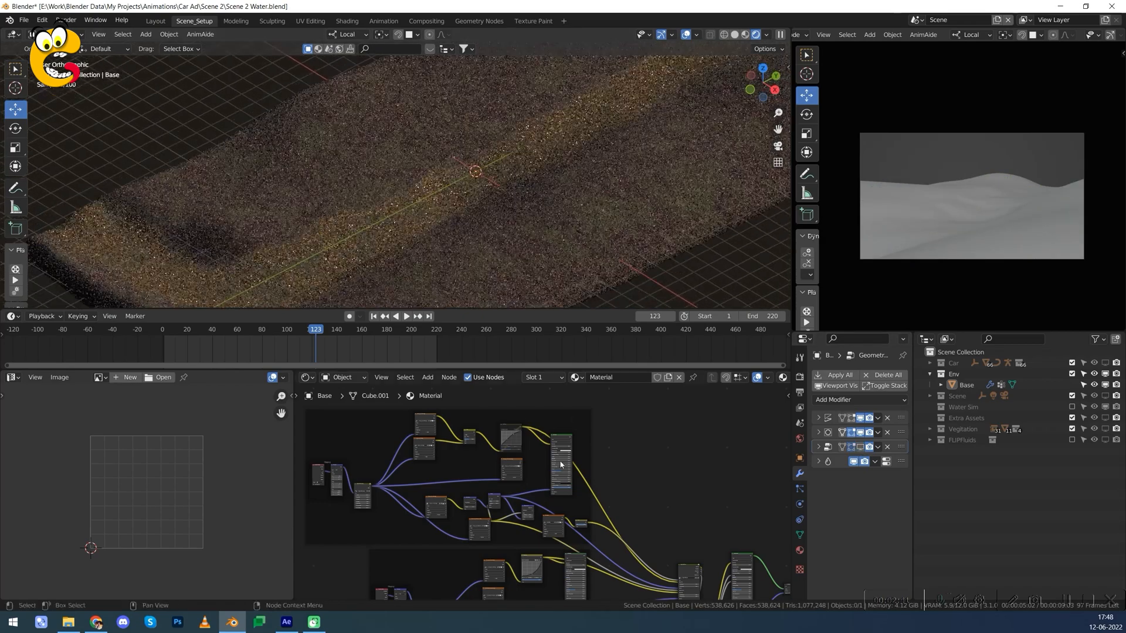
Preview the first texture group's RGB Curves output on the terrain and inspect the ground texture up close.
middle_drag(687, 469, 487, 424)
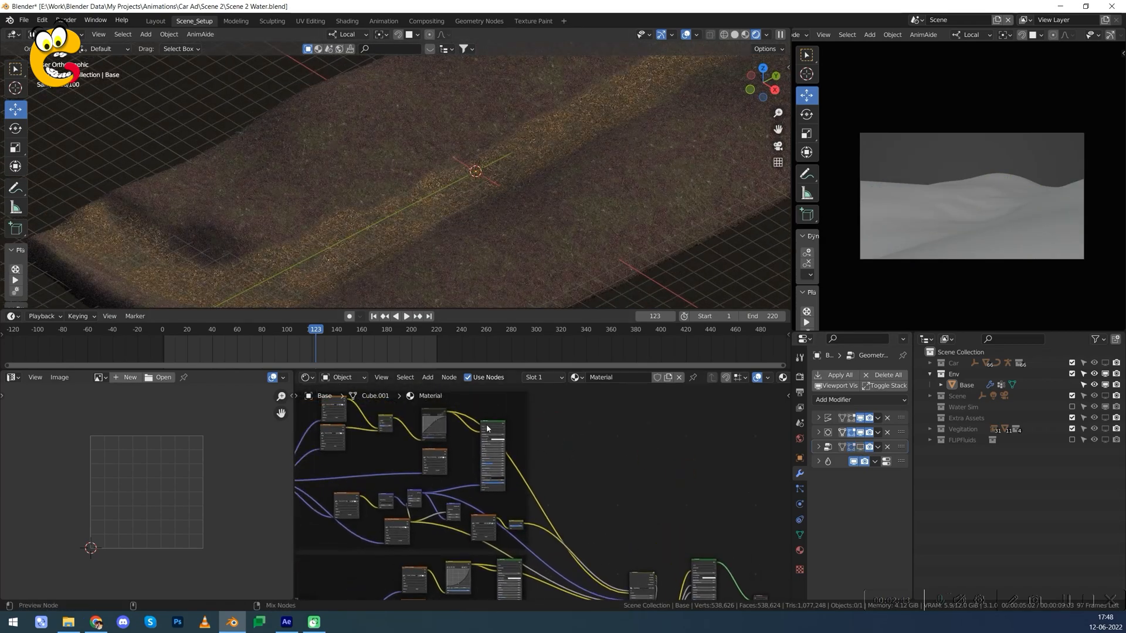
alt+drag(514, 448, 547, 466)
scroll(543, 469, up, 3)
alt+drag(463, 455, 535, 496)
click(487, 505)
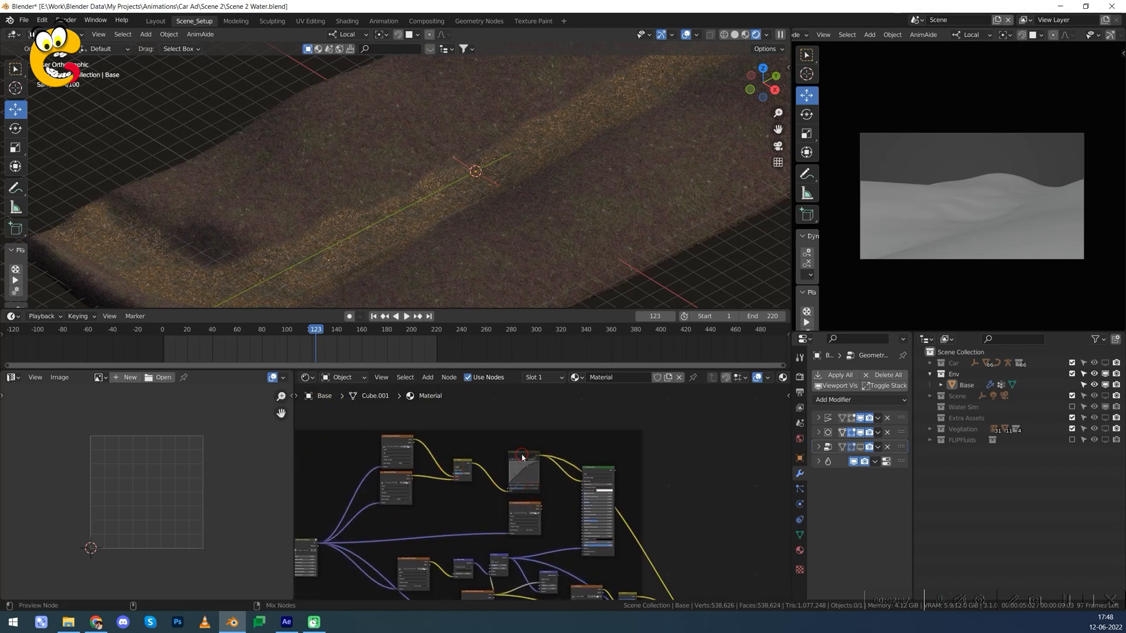
ctrl+shift+click(522, 456)
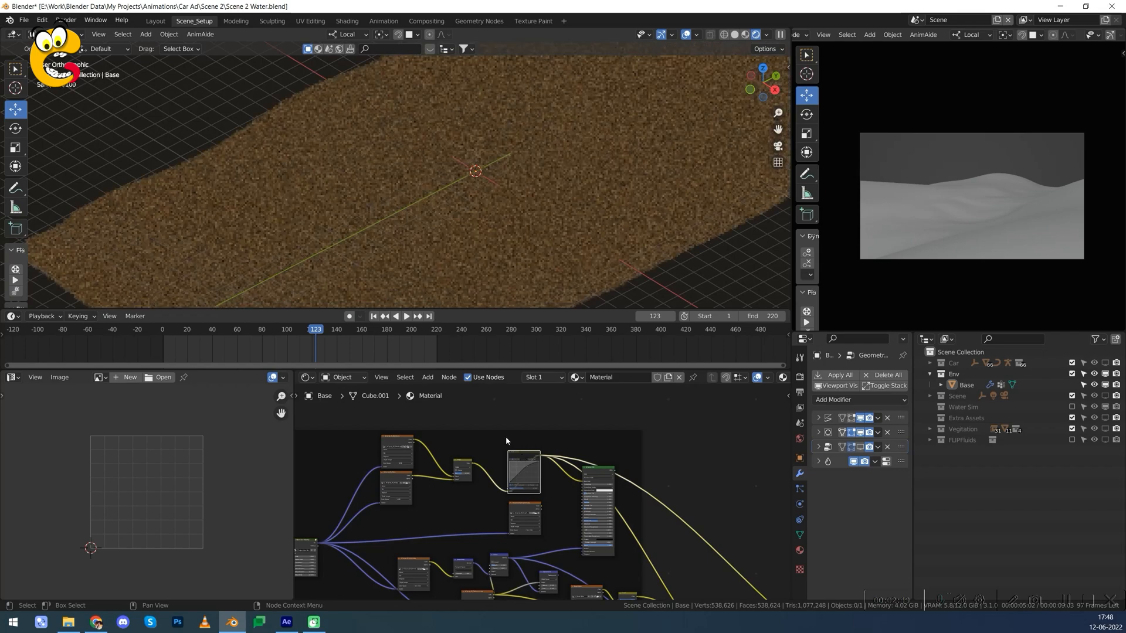
scroll(524, 196, up, 6)
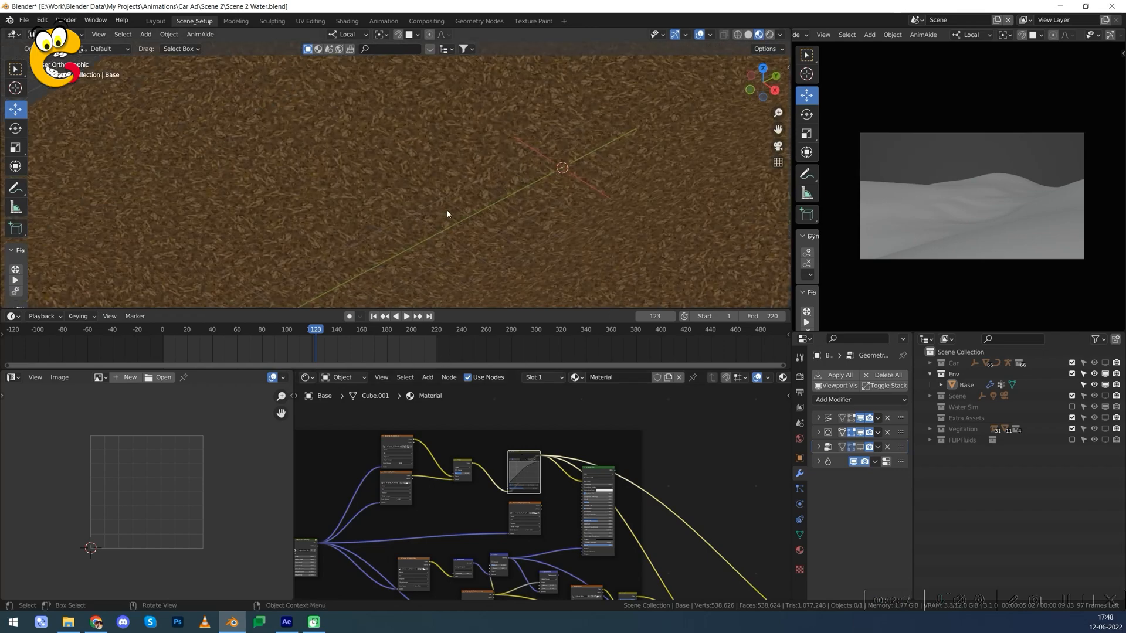
scroll(533, 188, down, 7)
alt+drag(493, 180, 623, 218)
Preview the second texture group's RGB Curves output on the terrain and inspect it up close.
alt+drag(682, 585, 592, 449)
alt+drag(577, 583, 601, 507)
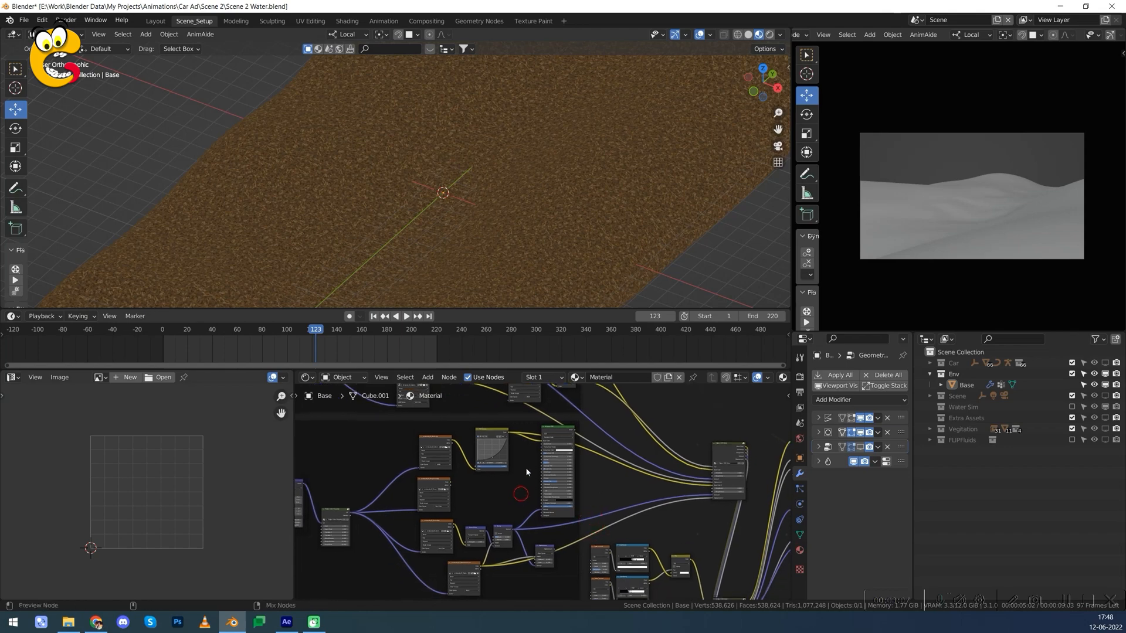
ctrl+shift+click(492, 436)
mouse_move(449, 222)
middle_down()
mouse_move(490, 209)
mouse_move(443, 201)
mouse_move(462, 221)
mouse_move(476, 209)
middle_up()
scroll(498, 178, up, 6)
Preview the third texture group's RGB Curves output on the terrain.
alt+drag(617, 510, 604, 403)
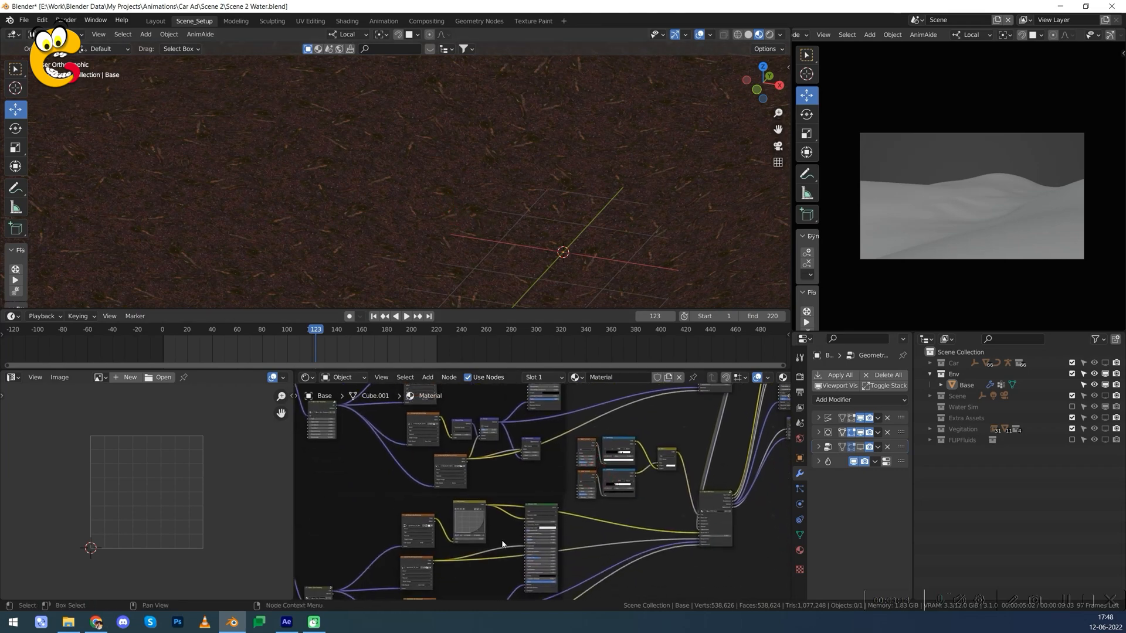
ctrl+shift+click(466, 508)
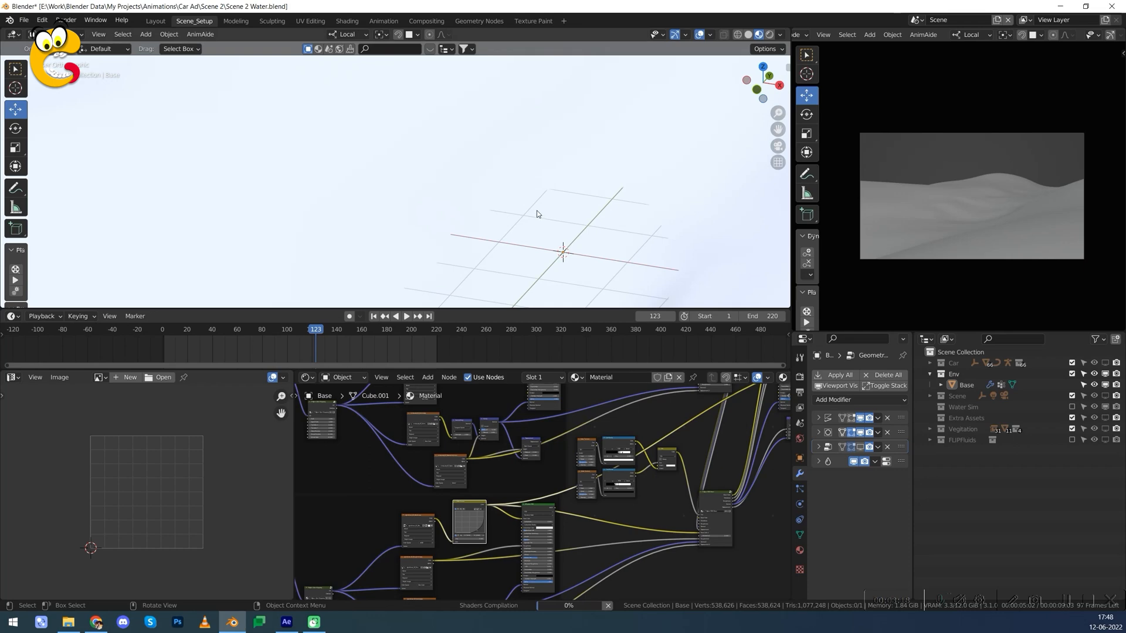
mouse_move(536, 214)
alt+mouse_down()
mouse_move(534, 202)
mouse_move(505, 219)
mouse_move(517, 174)
mouse_move(495, 224)
mouse_move(492, 211)
mouse_move(544, 215)
alt+mouse_up()
scroll(545, 247, down, 7)
scroll(639, 548, down, 2)
Preview the combined terrain material by connecting the final PBR shader to the Material Output.
alt+drag(715, 571, 576, 561)
scroll(576, 561, up, 6)
drag(540, 476, 489, 450)
scroll(489, 452, up, 2)
scroll(503, 445, down, 3)
scroll(546, 481, down, 5)
middle_drag(564, 596, 557, 457)
drag(538, 512, 552, 480)
middle_drag(599, 441, 534, 542)
ctrl+shift+click(561, 434)
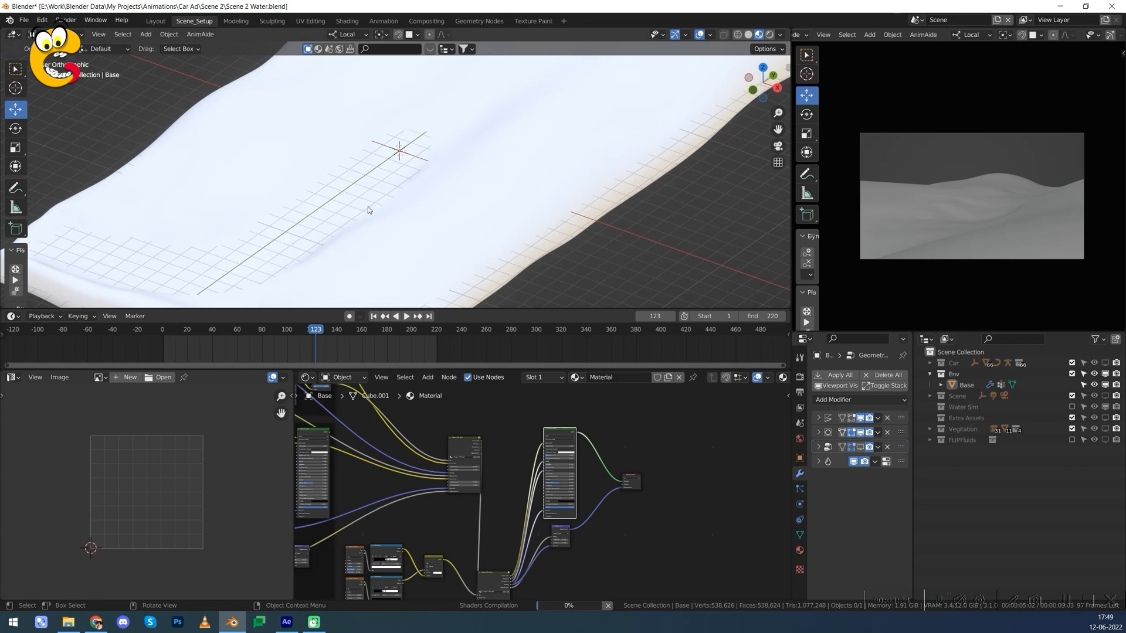
Examine the Road Alpha image texture node and preview its road mask on the terrain.
middle_drag(415, 233, 435, 388)
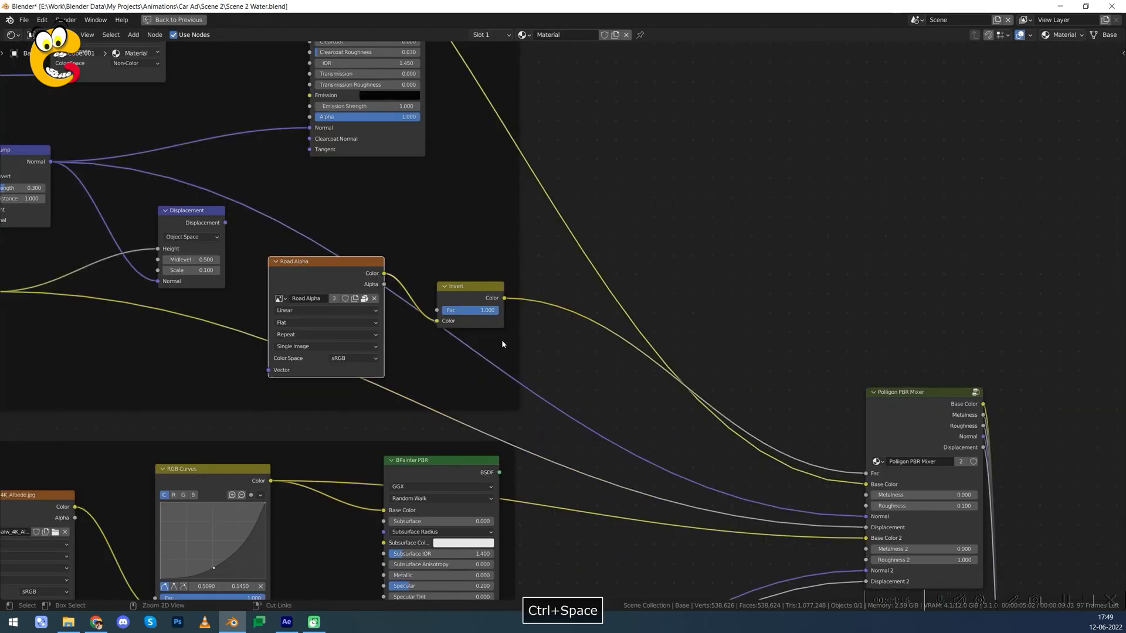
key(ctrl+space)
middle_drag(453, 477, 501, 455)
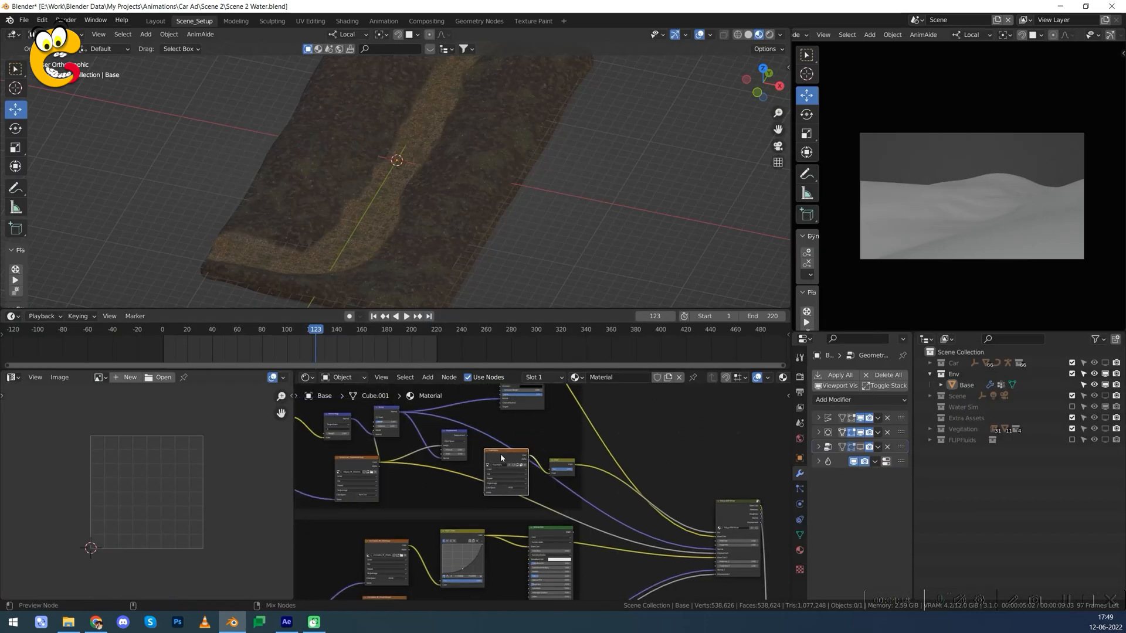
ctrl+shift+click(502, 455)
mouse_move(407, 224)
middle_down()
mouse_move(475, 258)
mouse_move(410, 217)
middle_up()
scroll(603, 543, down, 1)
Preview the Mix node that combines the two Noise Texture and ColorRamp pairs as a mask on the terrain.
middle_drag(604, 543, 554, 433)
middle_drag(544, 493, 497, 431)
scroll(586, 469, up, 3)
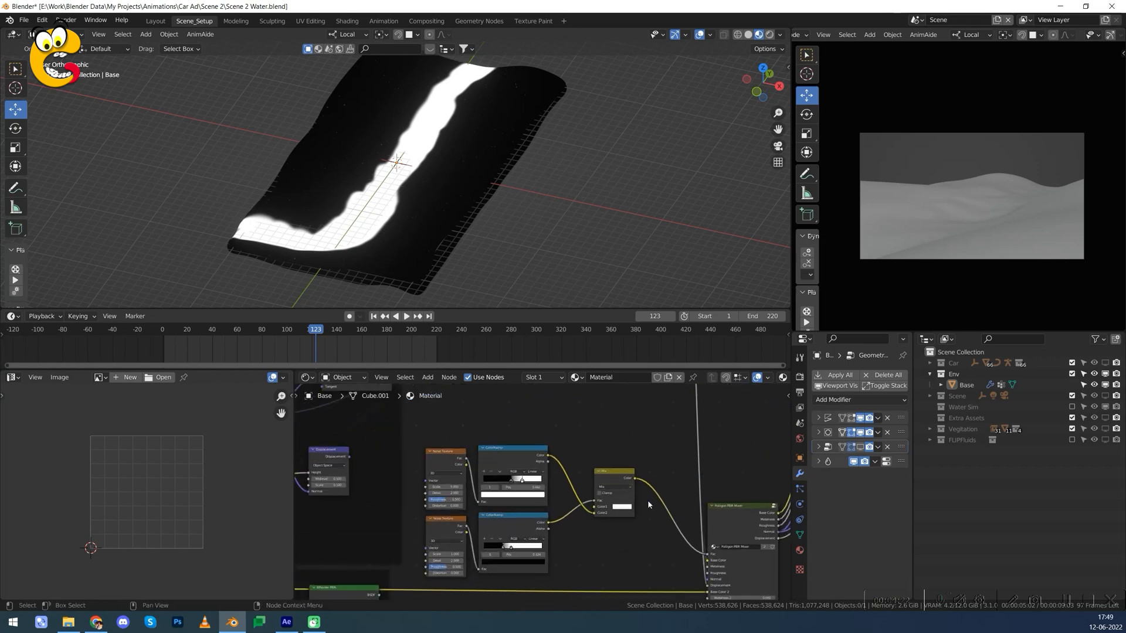
ctrl+shift+click(615, 474)
scroll(417, 189, up, 2)
scroll(417, 189, down, 1)
middle_drag(374, 195, 377, 200)
scroll(597, 509, down, 5)
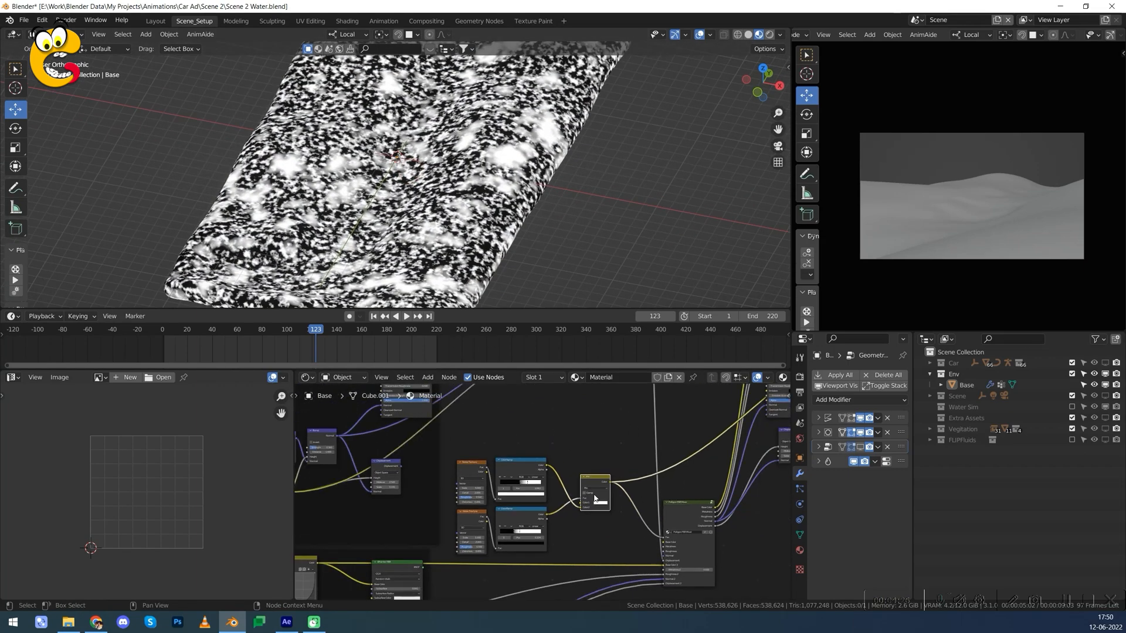
Connect the final PBR shader back to the Material Output and preview the finished ground material on the terrain.
scroll(599, 515, down, 3)
alt+drag(763, 414, 594, 474)
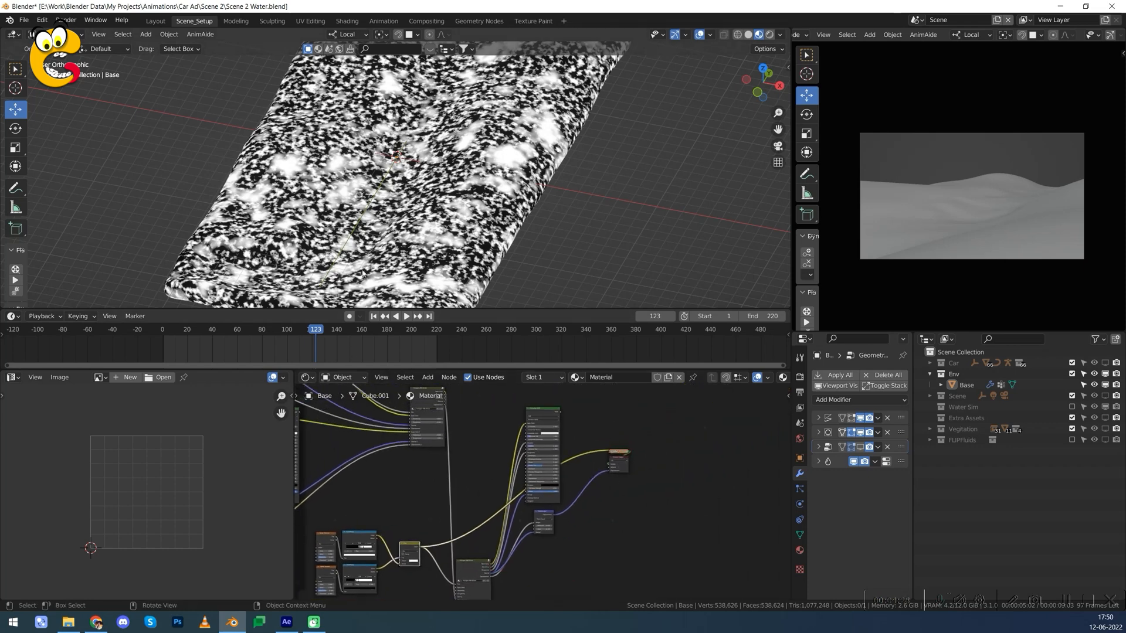
scroll(543, 463, up, 3)
alt+drag(576, 511, 573, 541)
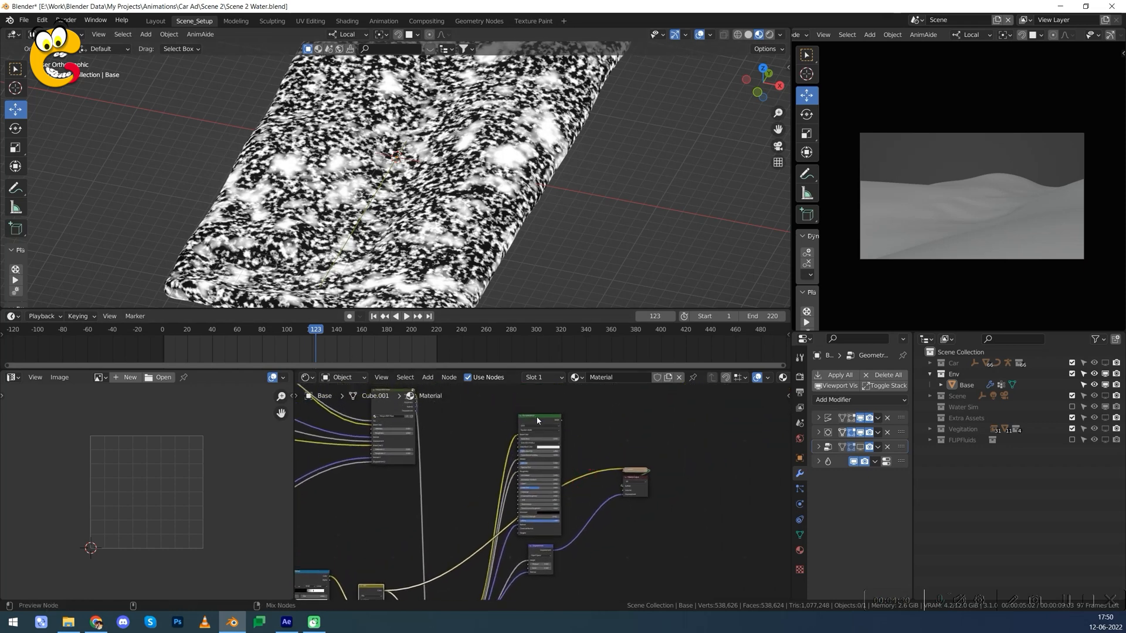
ctrl+shift+click(536, 417)
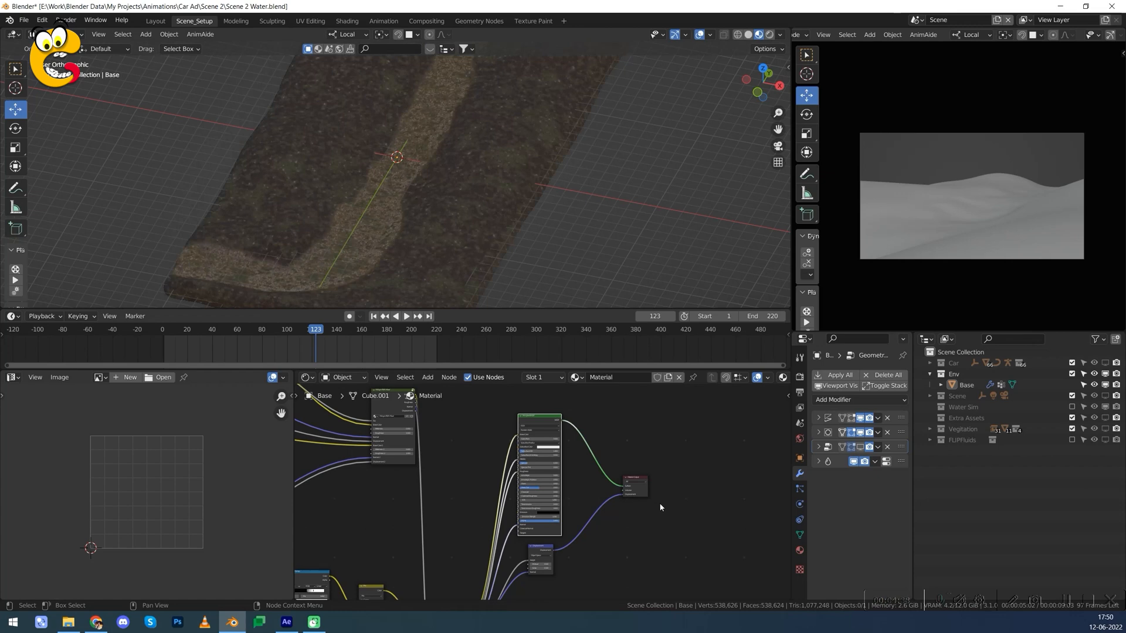
middle_drag(443, 212, 350, 206)
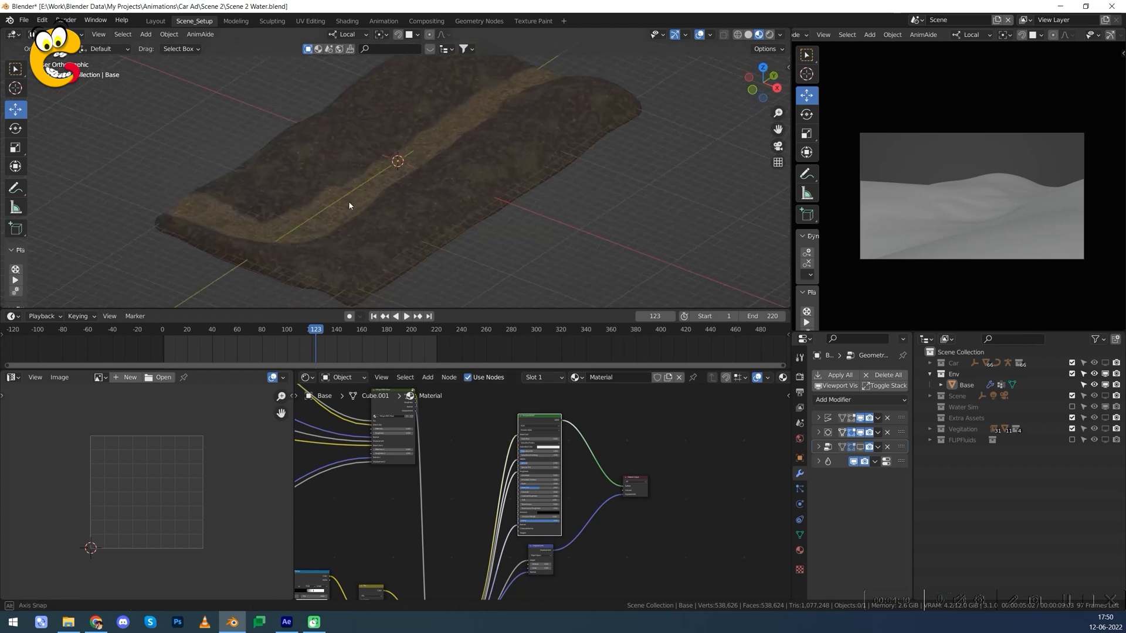
Return the 3D viewport to solid shading and save the file.
key(alt+a)
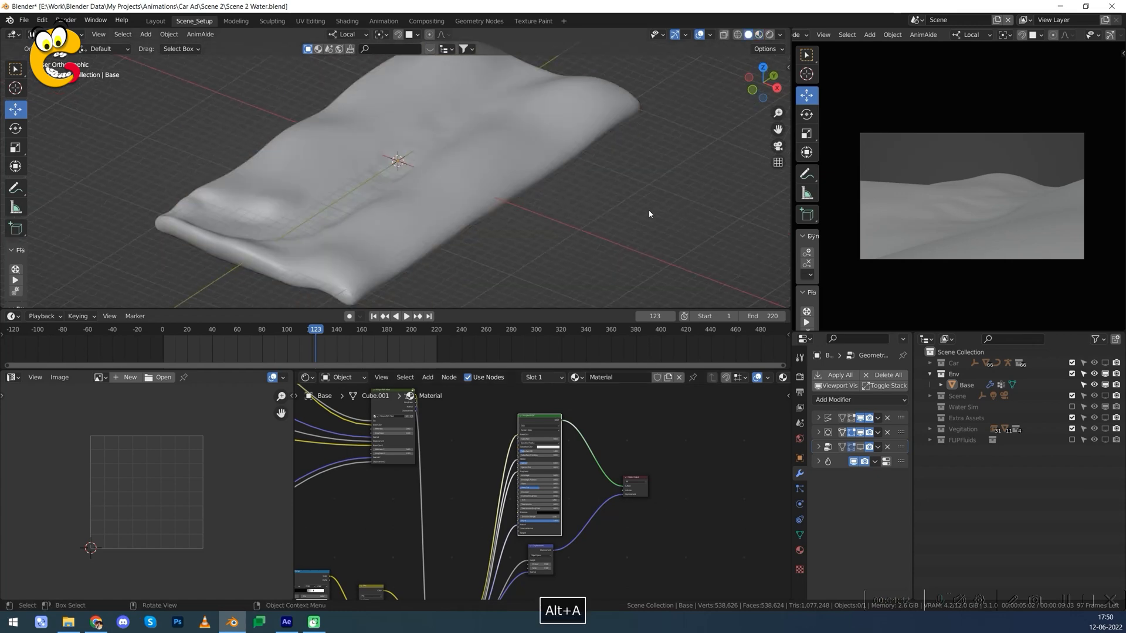
middle_drag(414, 207, 476, 212)
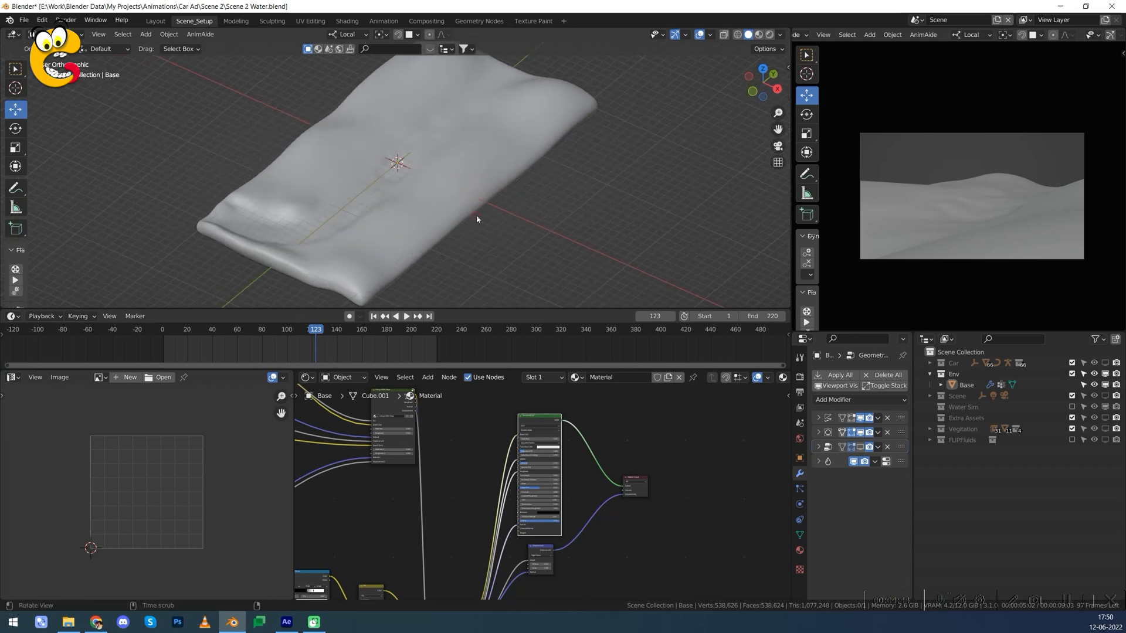
key(ctrl+s)
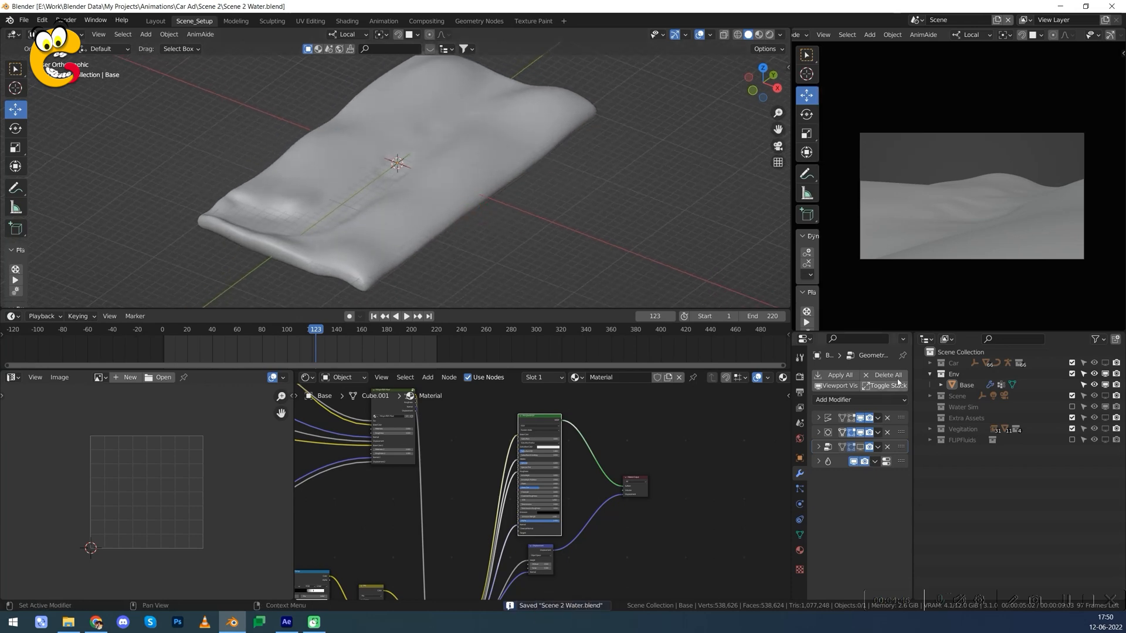
click(432, 188)
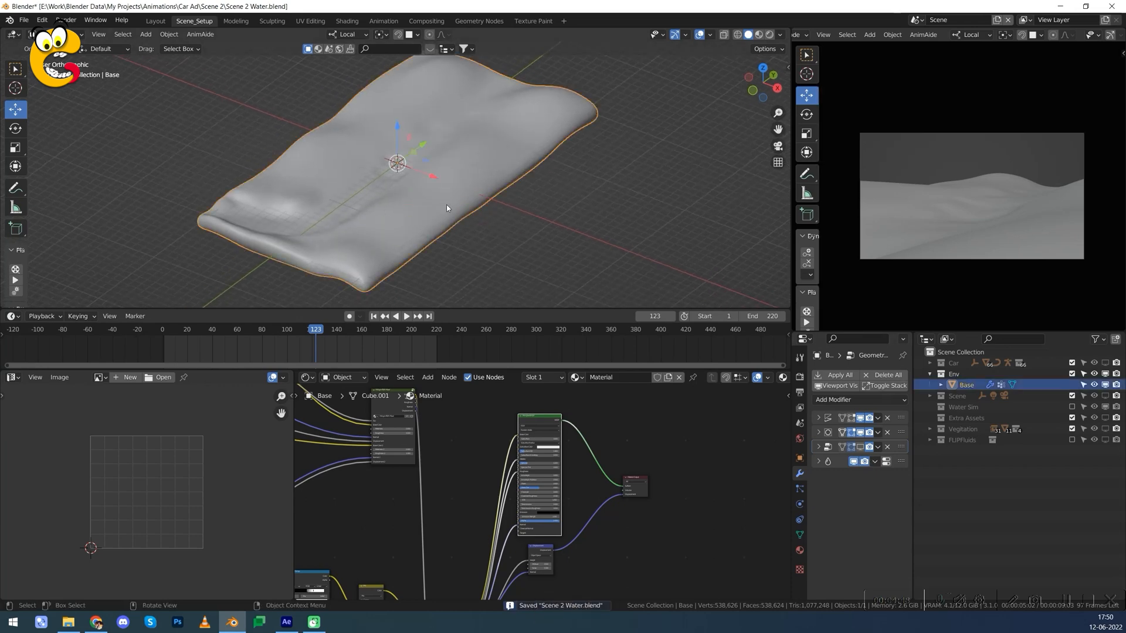
middle_drag(432, 188, 404, 263)
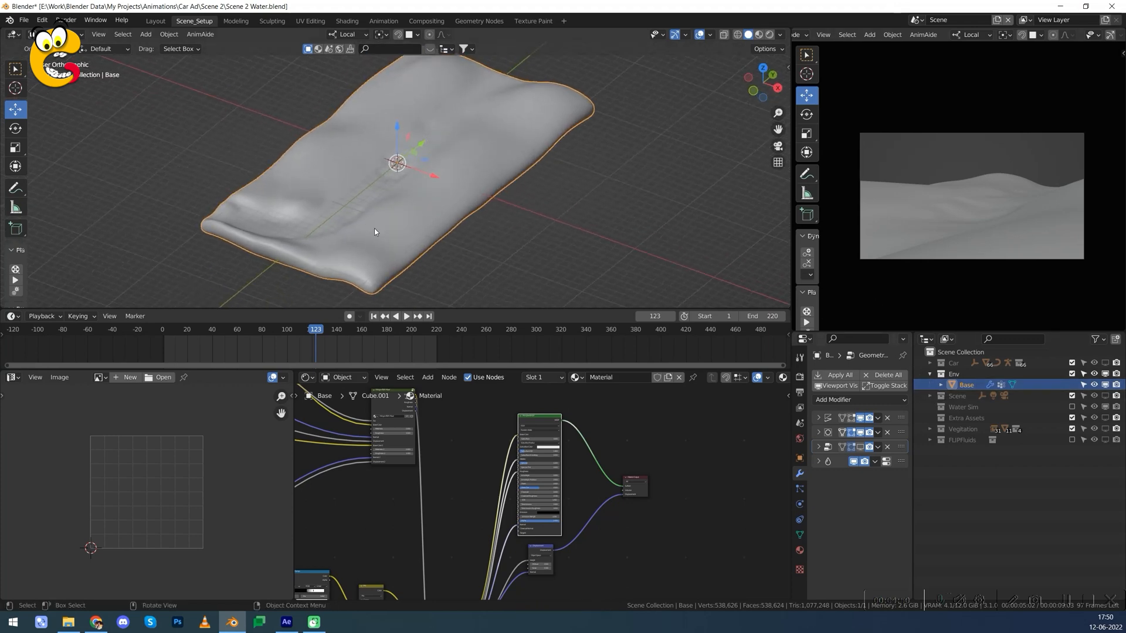
key(alt+a)
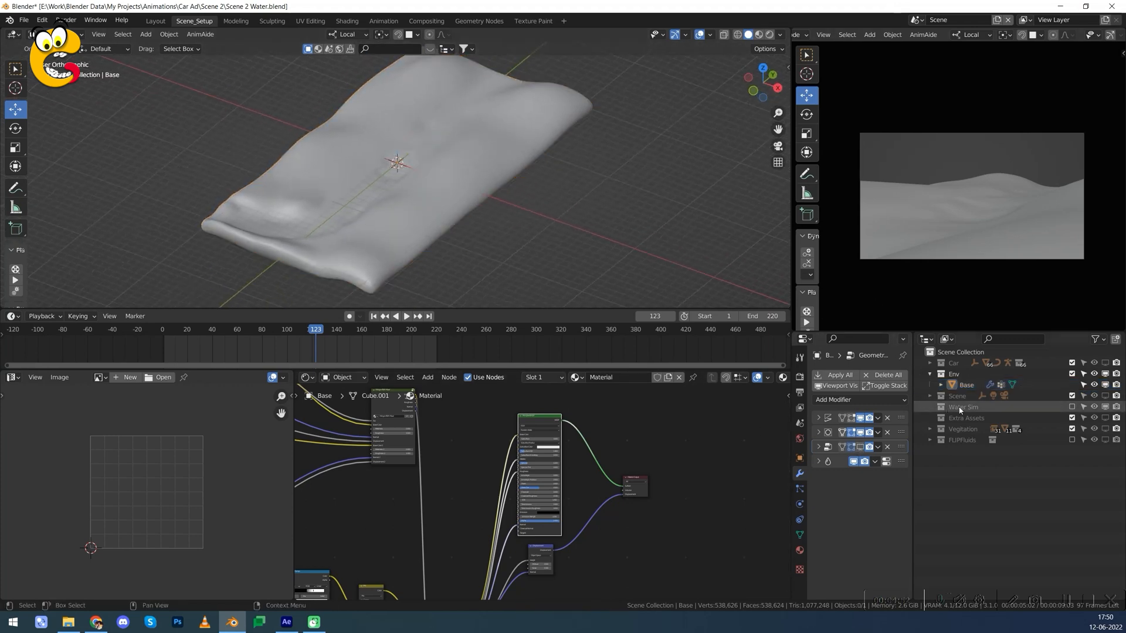
Expand the Vegitation collection, show it in the viewport and inspect the trees on the terrain up close.
click(930, 430)
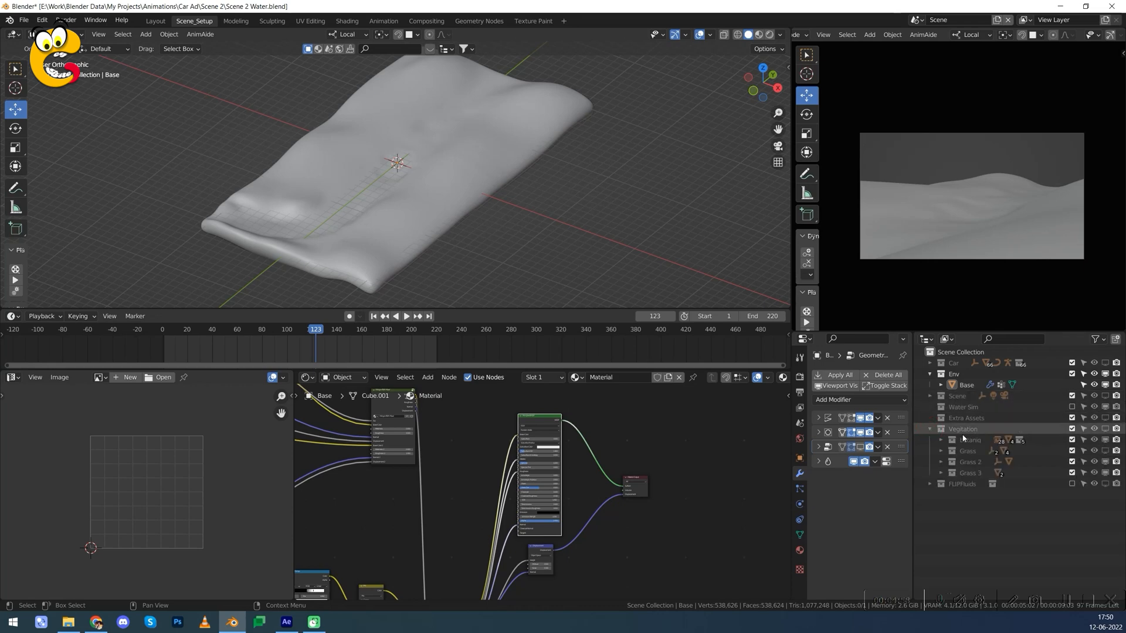
click(1105, 430)
middle_drag(635, 270, 572, 204)
scroll(511, 258, up, 2)
drag(642, 156, 706, 227)
middle_drag(706, 226, 532, 226)
key(alt+a)
middle_drag(466, 241, 494, 241)
scroll(494, 245, up, 10)
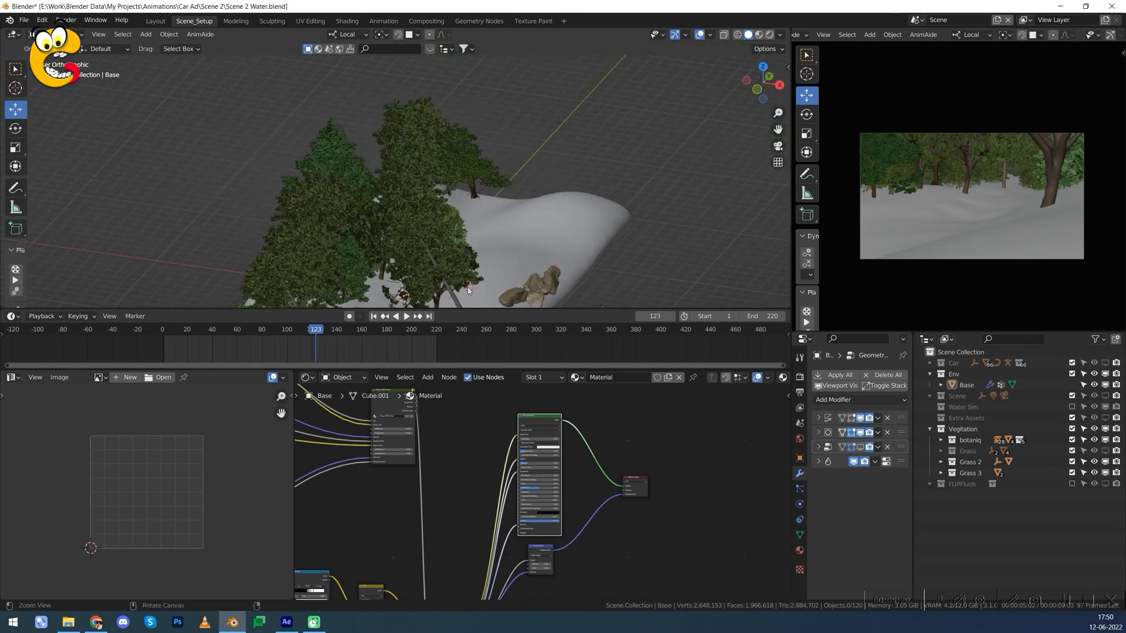
scroll(498, 189, down, 10)
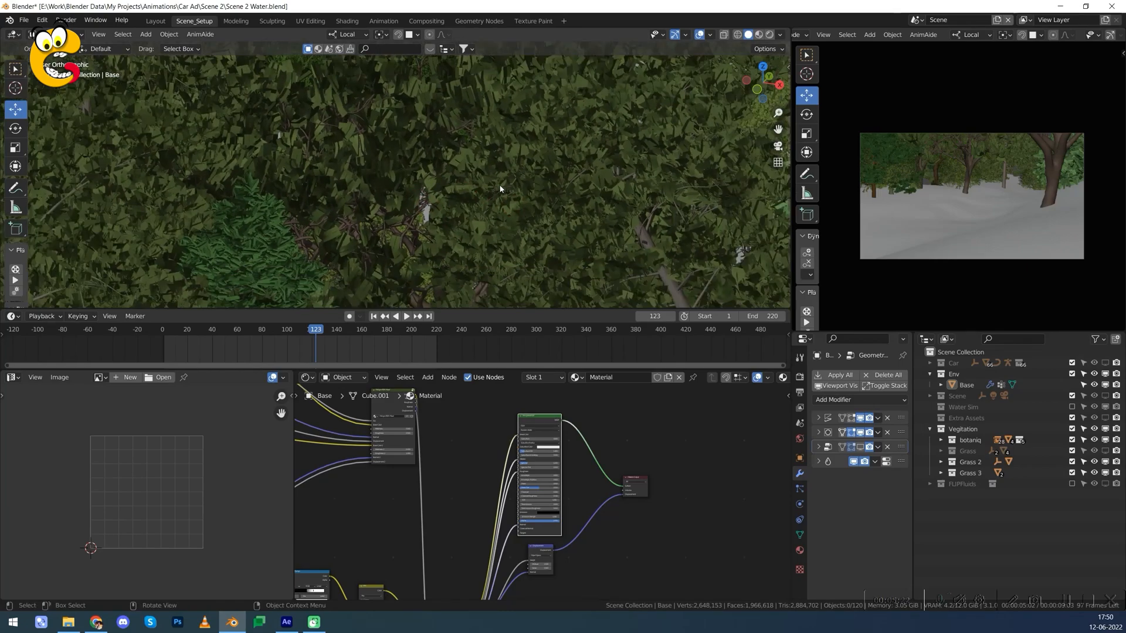
scroll(494, 199, up, 2)
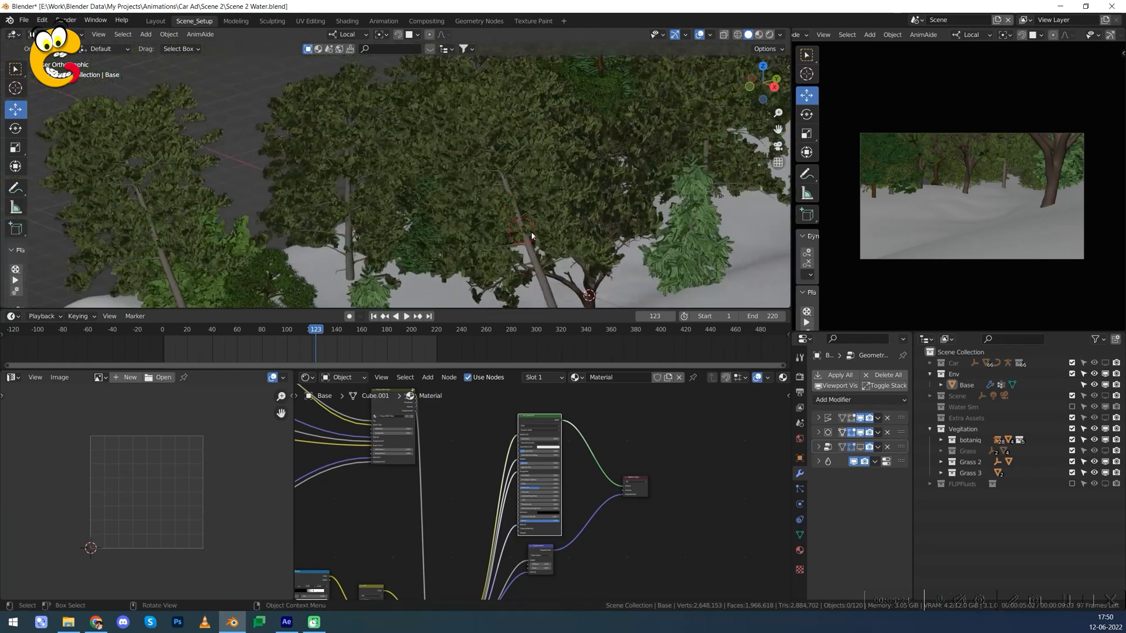
Play a few frames of the animation to check the movement of the trees, and stop playback.
key(space)
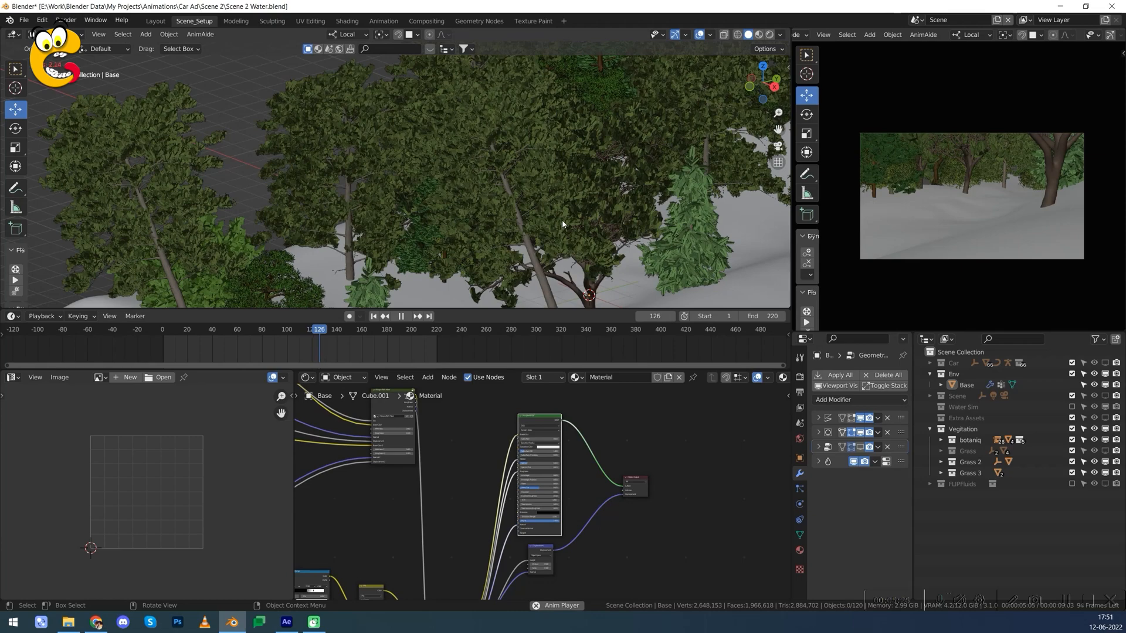
scroll(562, 220, down, 3)
key(space)
Examine how the trees, shrubs and rocks are laid out across the terrain from several angles.
scroll(562, 219, down, 3)
scroll(562, 219, up, 4)
middle_drag(561, 220, 484, 236)
middle_drag(570, 169, 540, 191)
scroll(481, 150, down, 2)
middle_drag(436, 105, 419, 172)
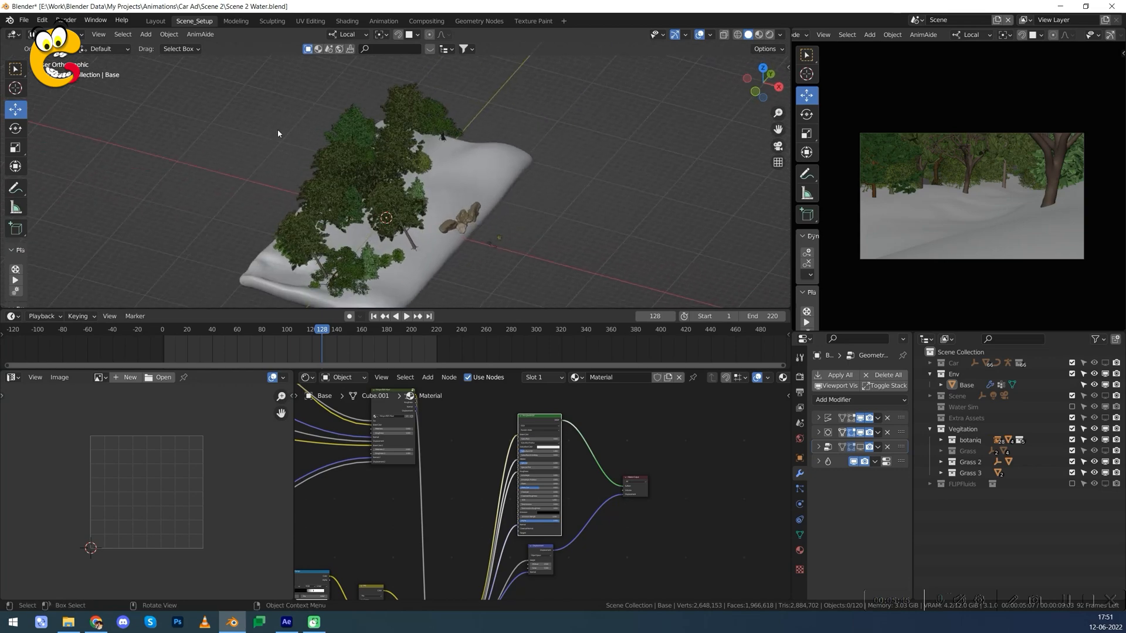
middle_drag(489, 102, 343, 166)
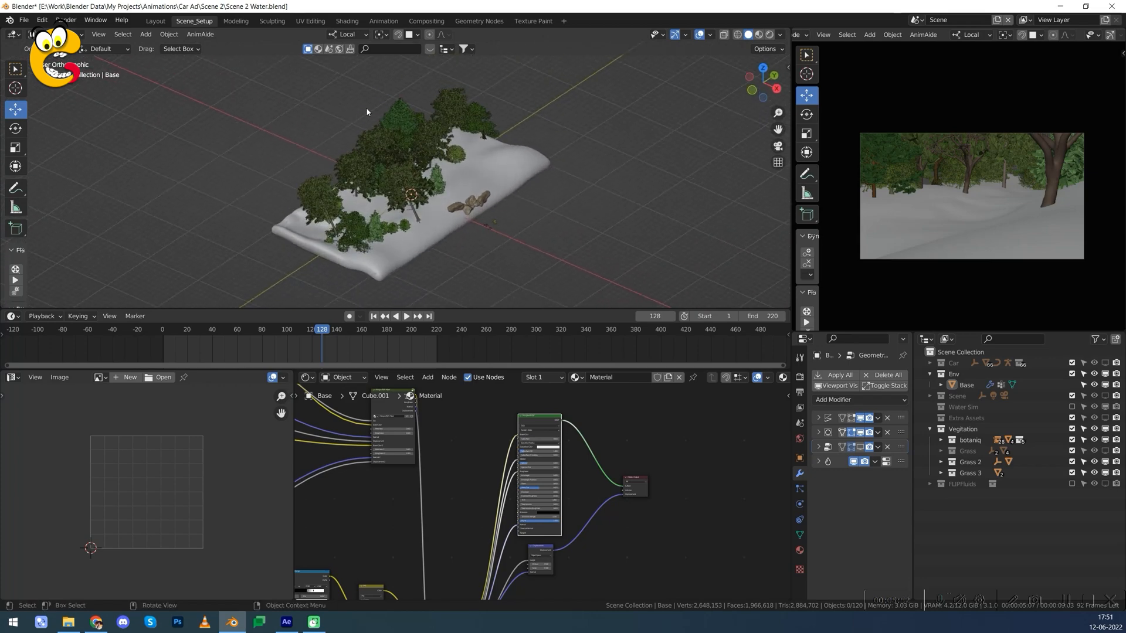
middle_drag(492, 247, 375, 234)
scroll(411, 206, up, 3)
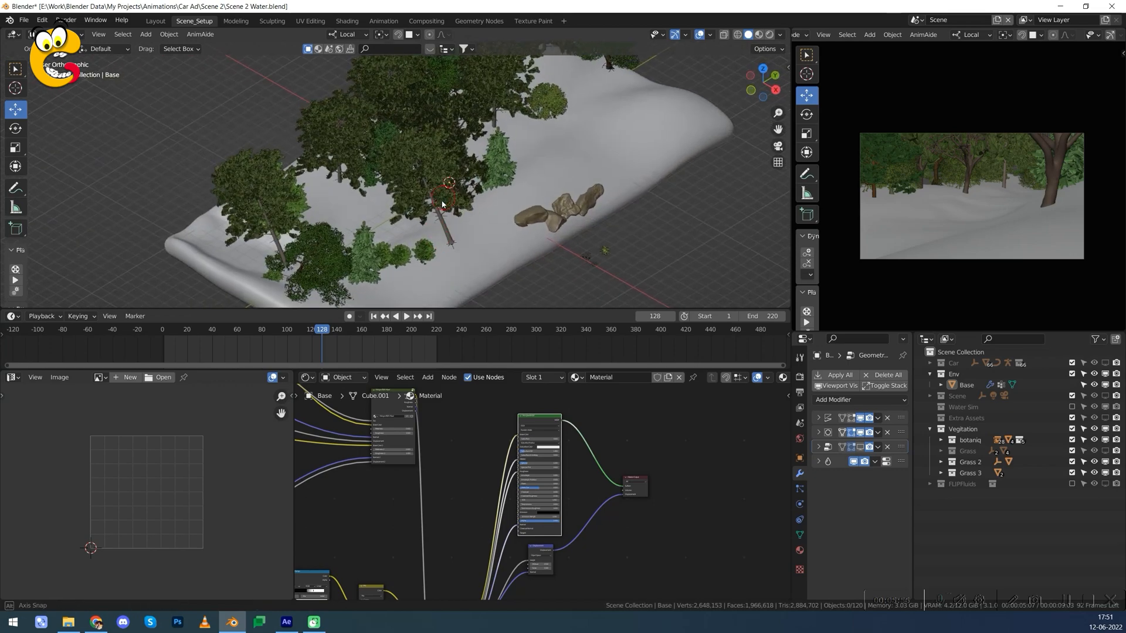
Isolate the Grass collection by hiding botaniq, Grass 2 and Grass 3, and inspect its bushes on the terrain.
drag(1104, 463, 1104, 440)
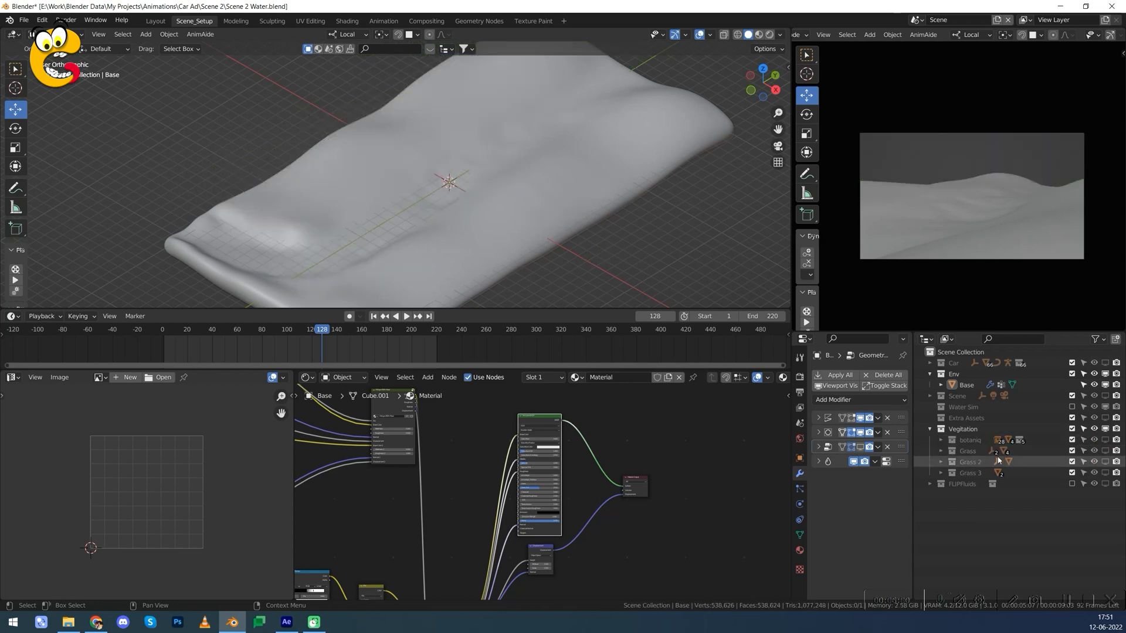
click(1107, 452)
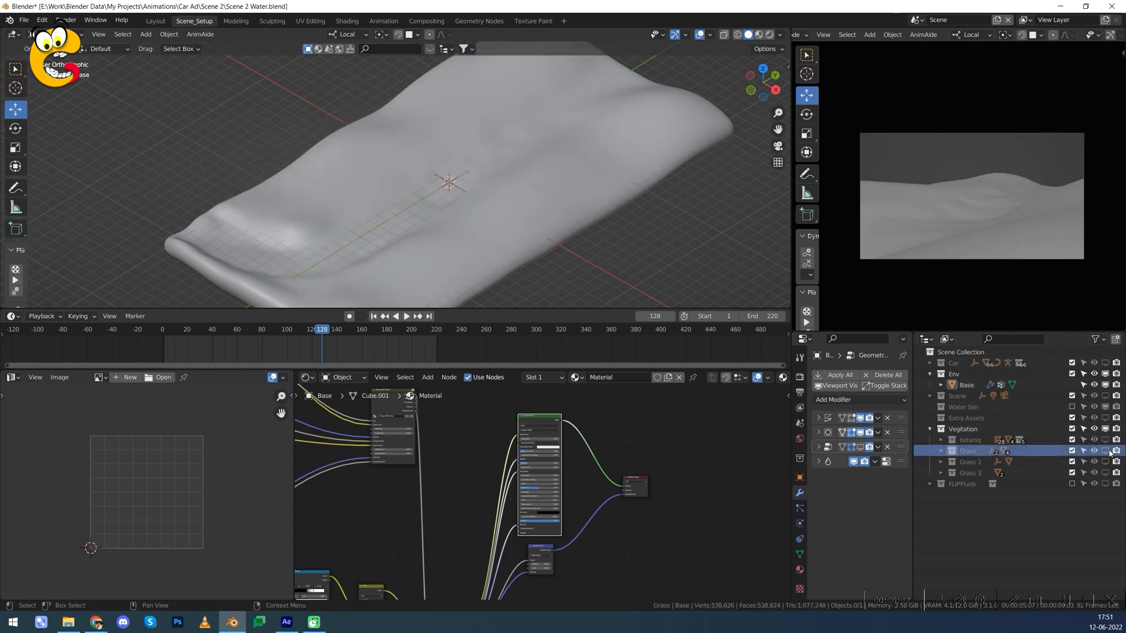
click(1104, 450)
scroll(503, 174, up, 6)
middle_drag(503, 174, 542, 239)
click(472, 214)
key(alt+a)
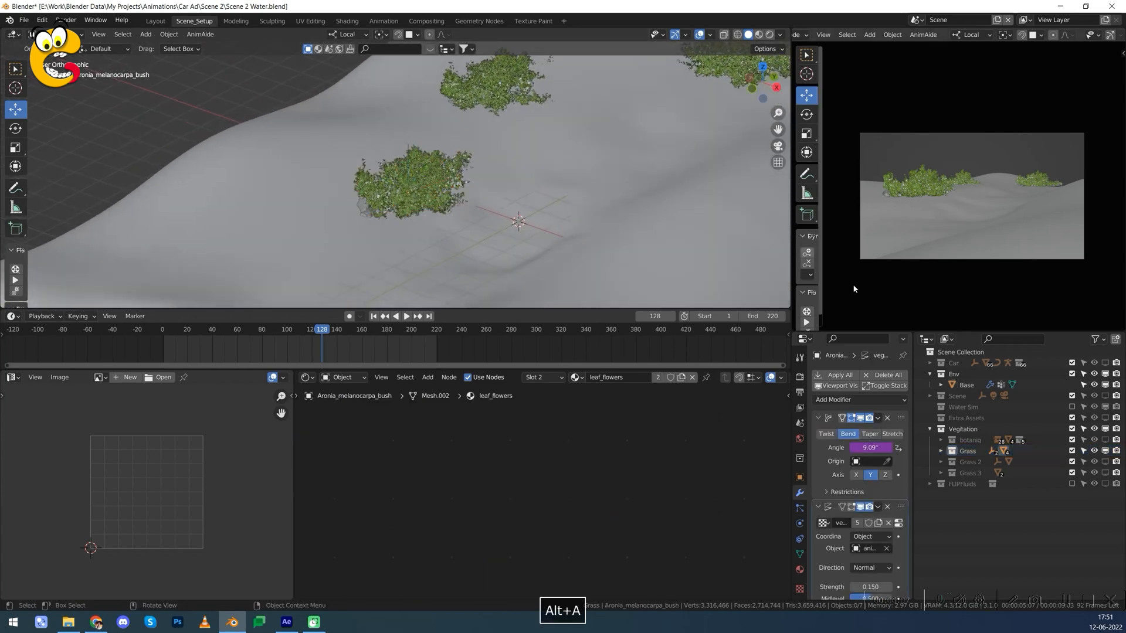
Hide the Grass collection and show botaniq, Grass 2 and Grass 3 in the viewport again.
click(1104, 451)
click(1105, 440)
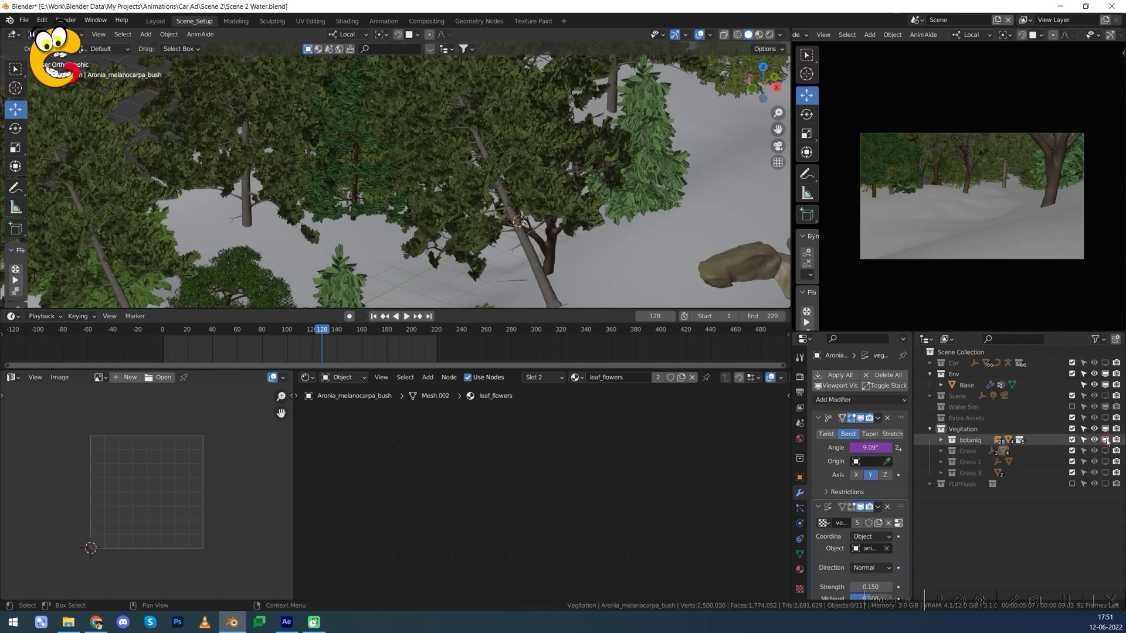
click(1105, 439)
click(1104, 440)
click(1105, 462)
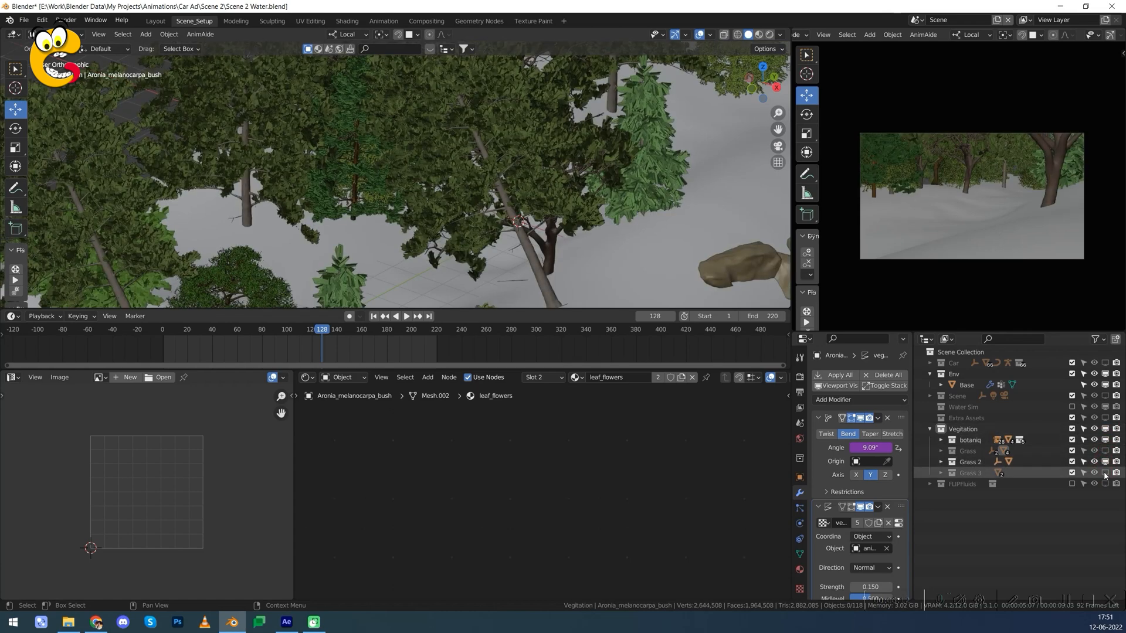
click(1105, 474)
Hide the whole Vegitation collection in the viewport and save the file.
click(1105, 429)
scroll(490, 193, down, 5)
middle_drag(493, 194, 563, 234)
key(ctrl+s)
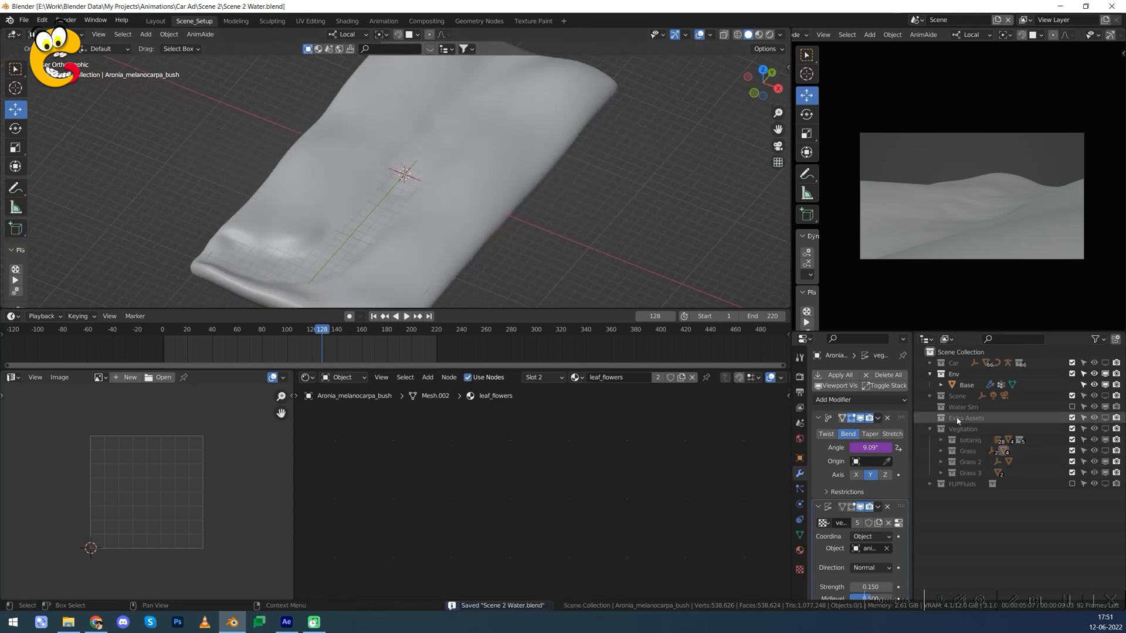
Show the Car collection in the viewport with the car and its path, and save the file.
click(1105, 363)
middle_drag(328, 226, 347, 220)
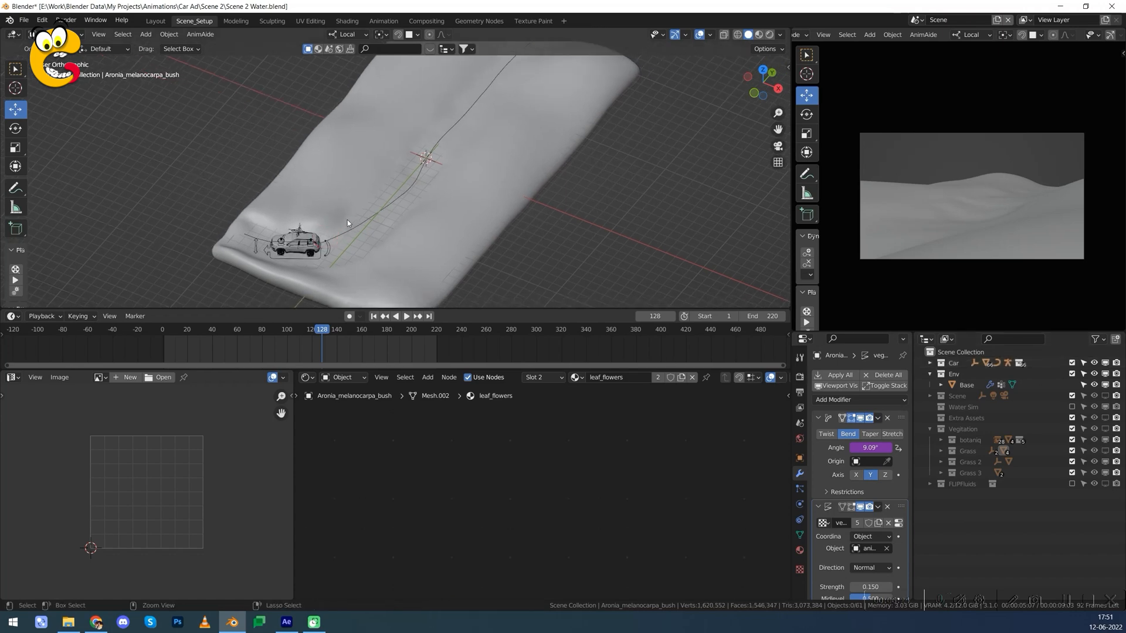
key(ctrl+s)
middle_drag(463, 145, 440, 192)
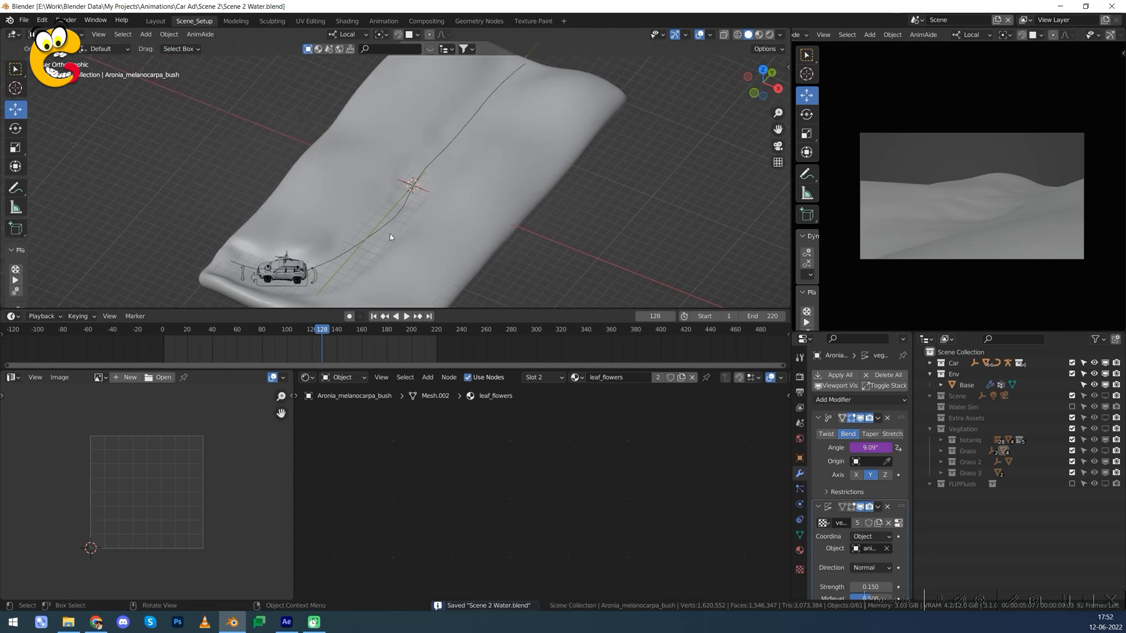
Play the car's animation along its path from frame 1 and stop it at frame 126.
click(374, 317)
mouse_move(484, 167)
middle_down()
mouse_move(521, 155)
mouse_move(472, 198)
mouse_move(495, 170)
middle_up()
scroll(475, 182, up, 6)
scroll(501, 171, down, 5)
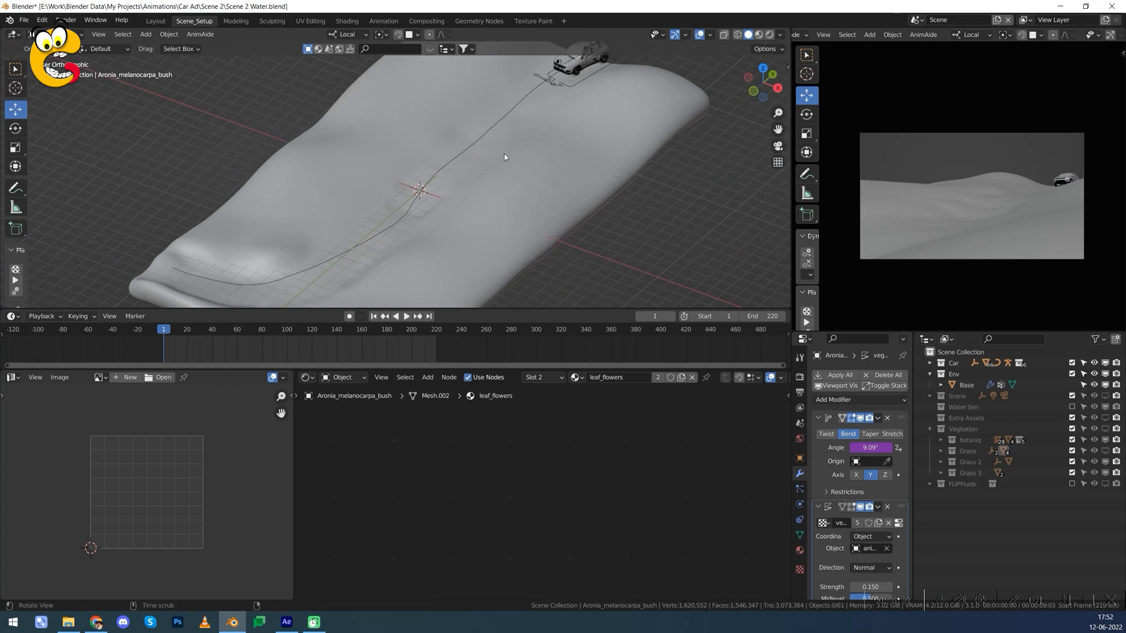
shift+middle_drag(532, 167, 526, 163)
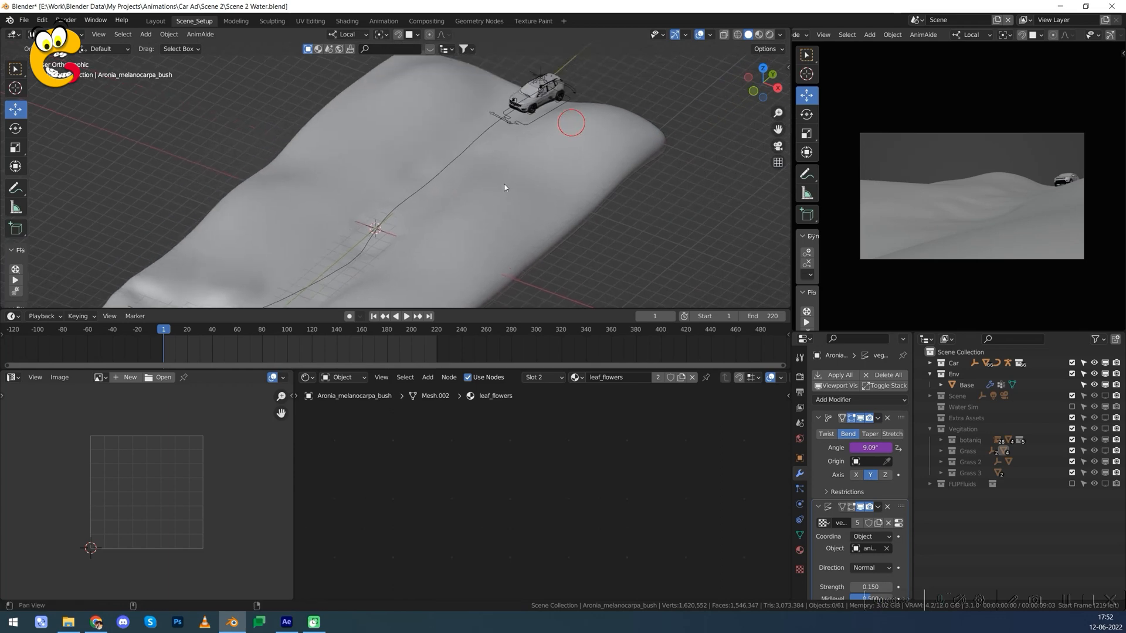
key(space)
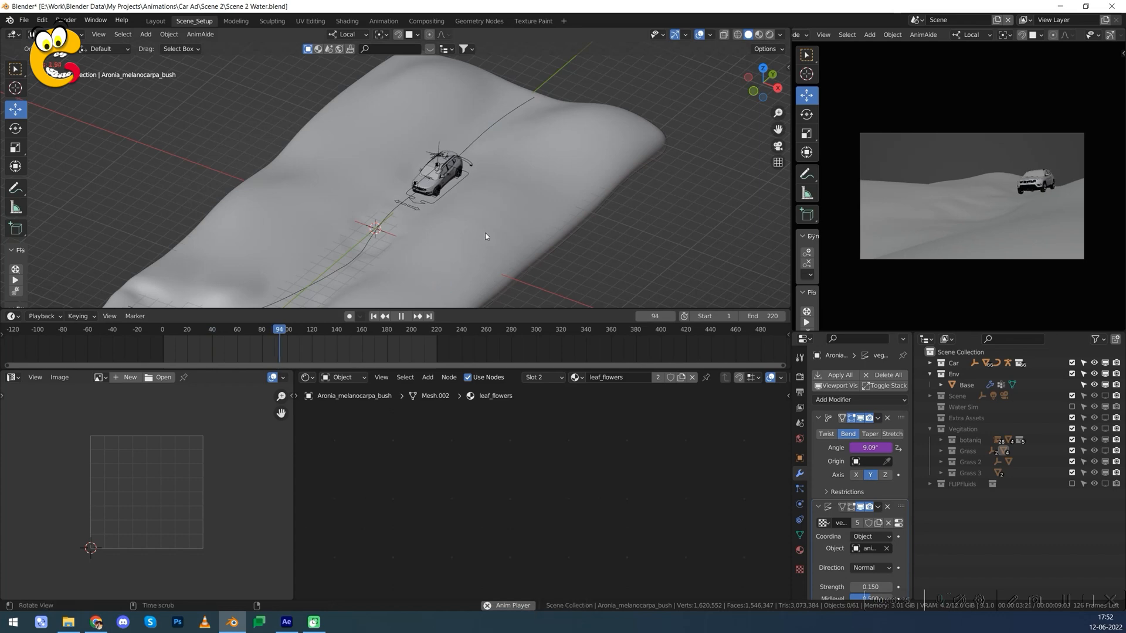
shift+middle_drag(488, 230, 515, 201)
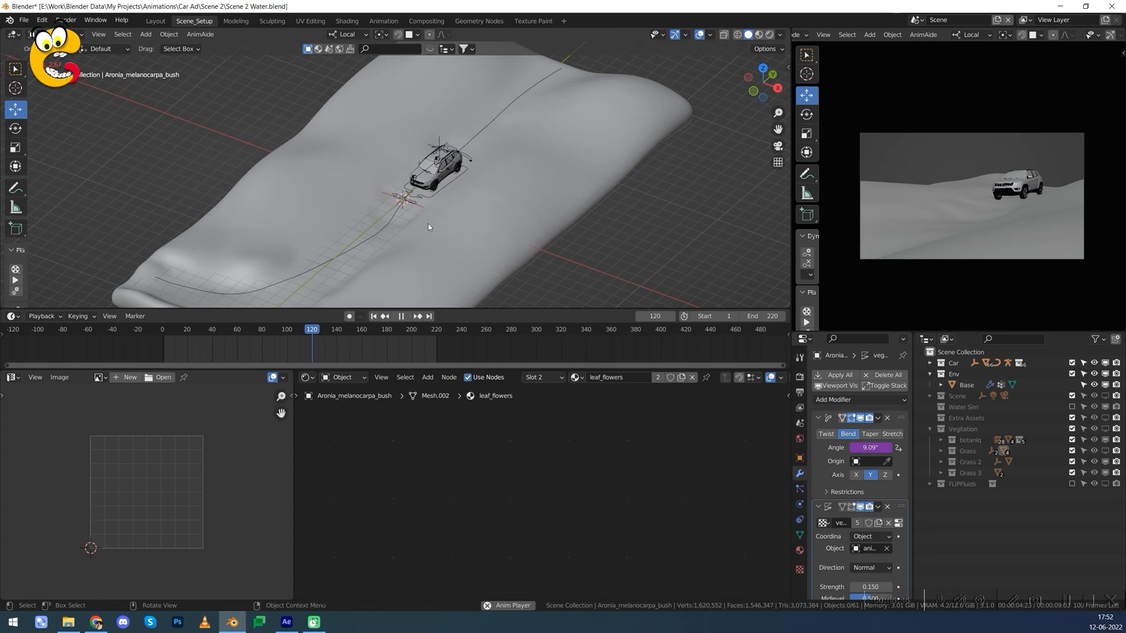
key(space)
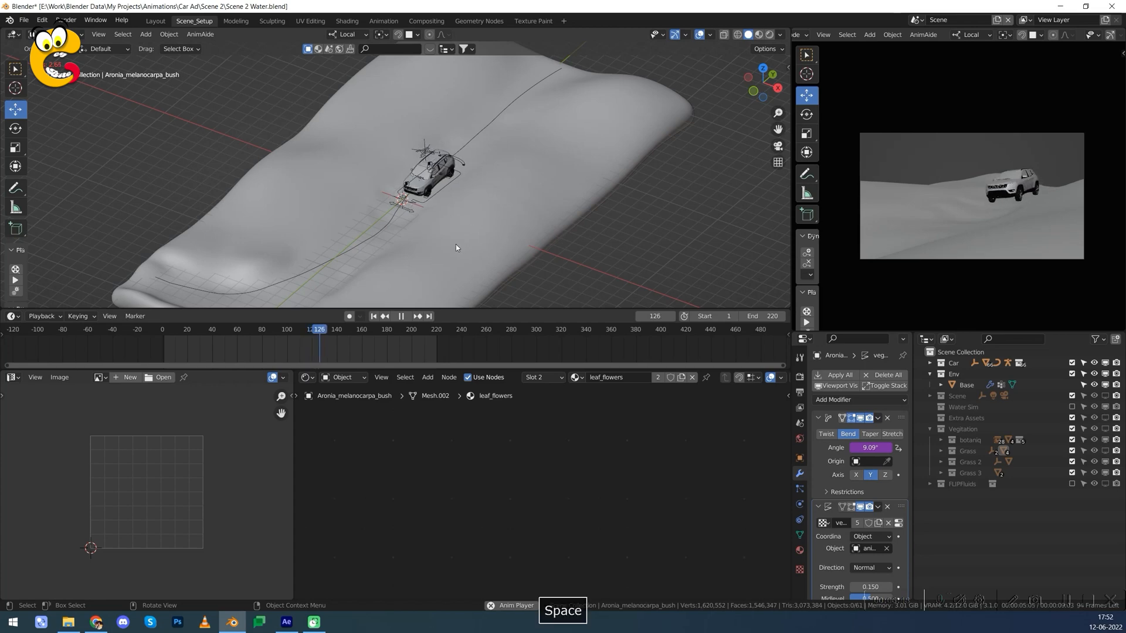
Collapse the Vegitation and Env collections and expand the Car collection to list its contents.
click(931, 430)
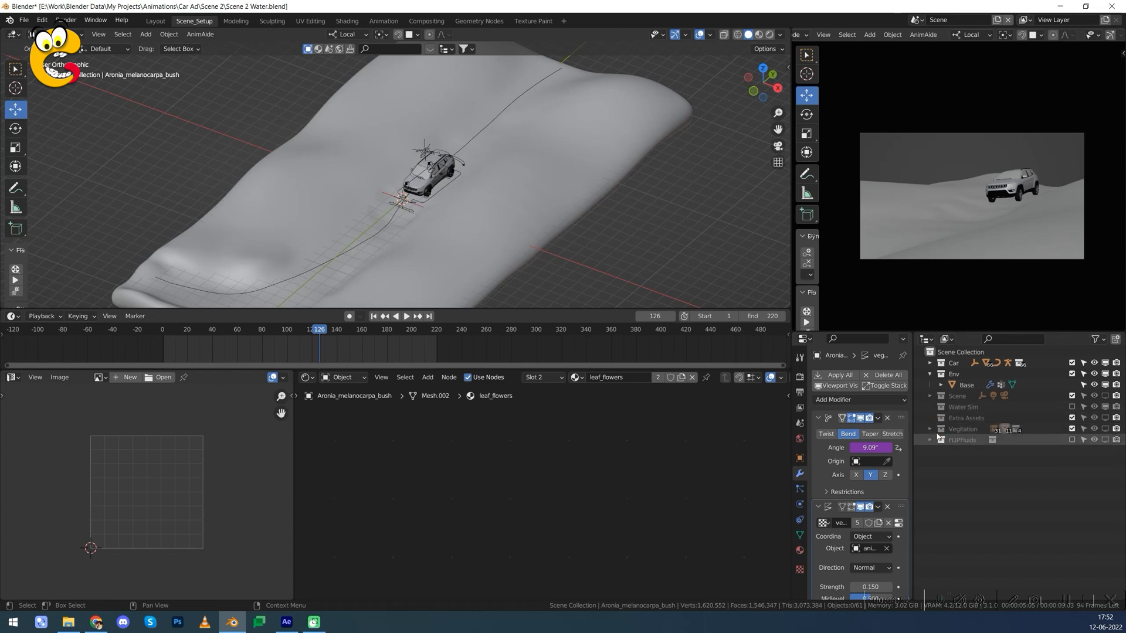
scroll(484, 238, up, 5)
scroll(530, 234, up, 4)
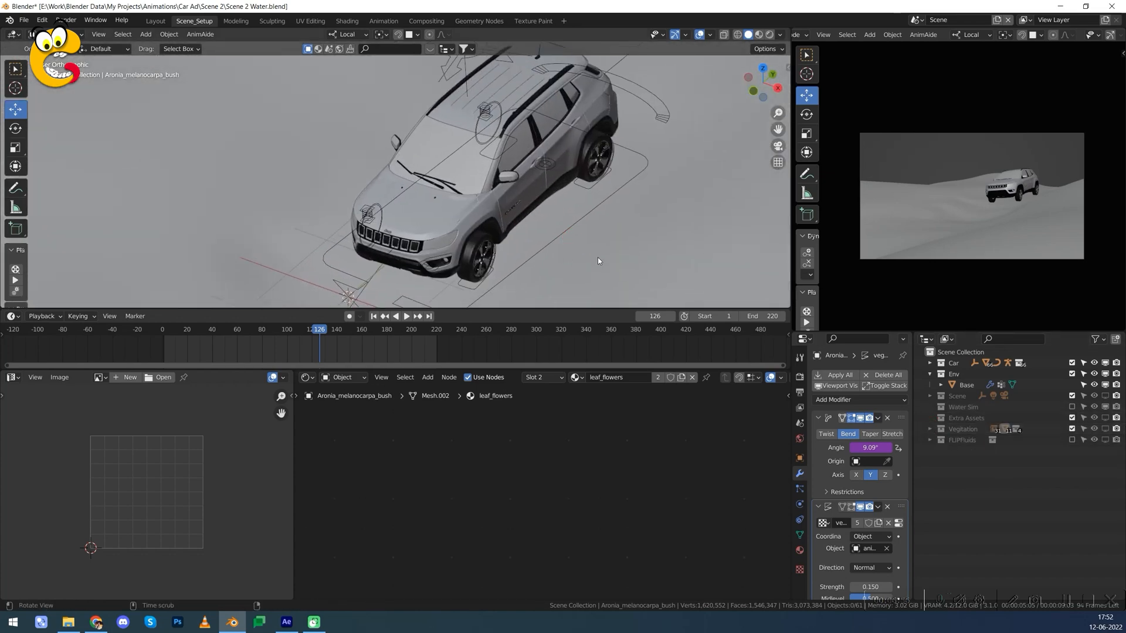
shift+middle_drag(598, 261, 559, 250)
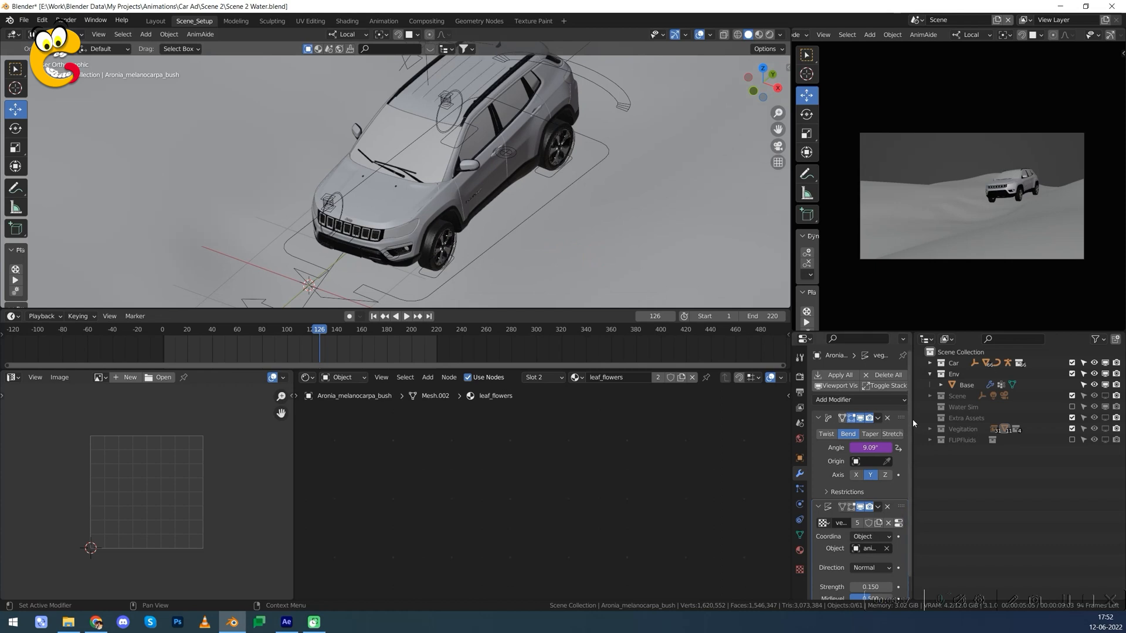
click(930, 374)
click(930, 363)
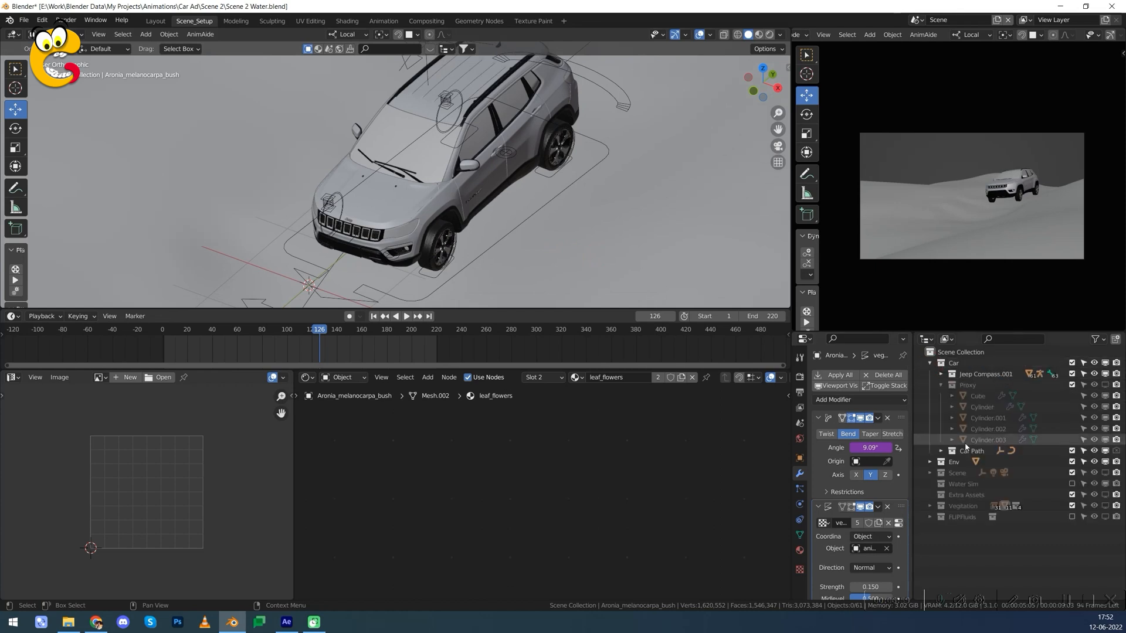
Show the Proxy collection in the viewport and select the low-poly Cube body covering the car.
click(1105, 385)
scroll(634, 223, up, 5)
click(410, 159)
middle_drag(410, 158, 493, 230)
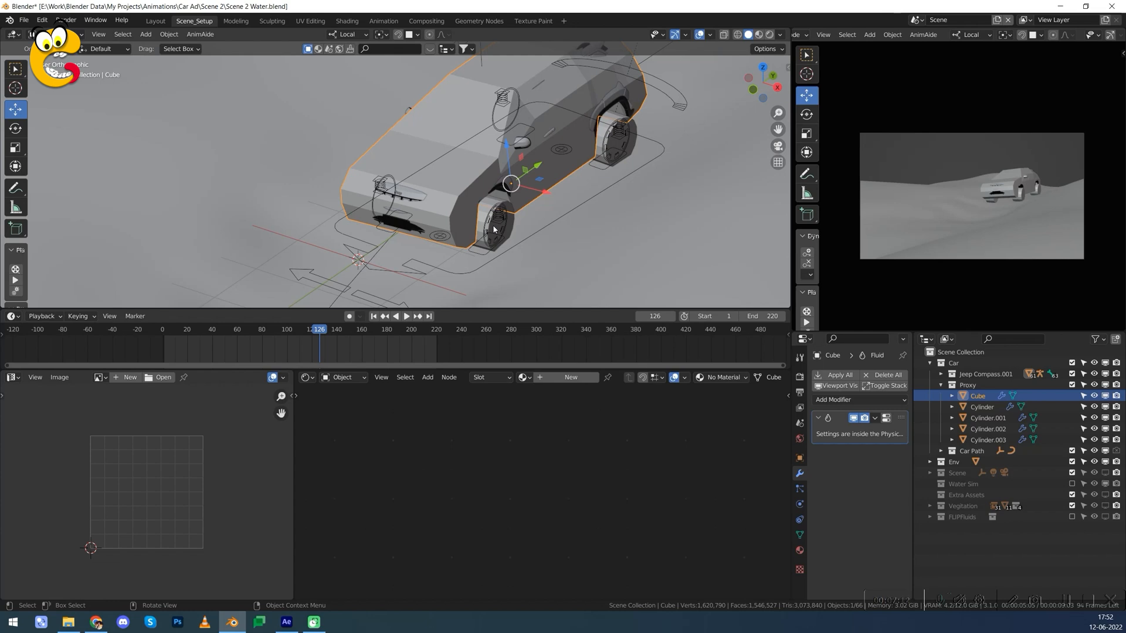
Try moving the proxy car body vertically and sideways, reverting each move.
drag(508, 166, 514, 231)
key(ctrl+z)
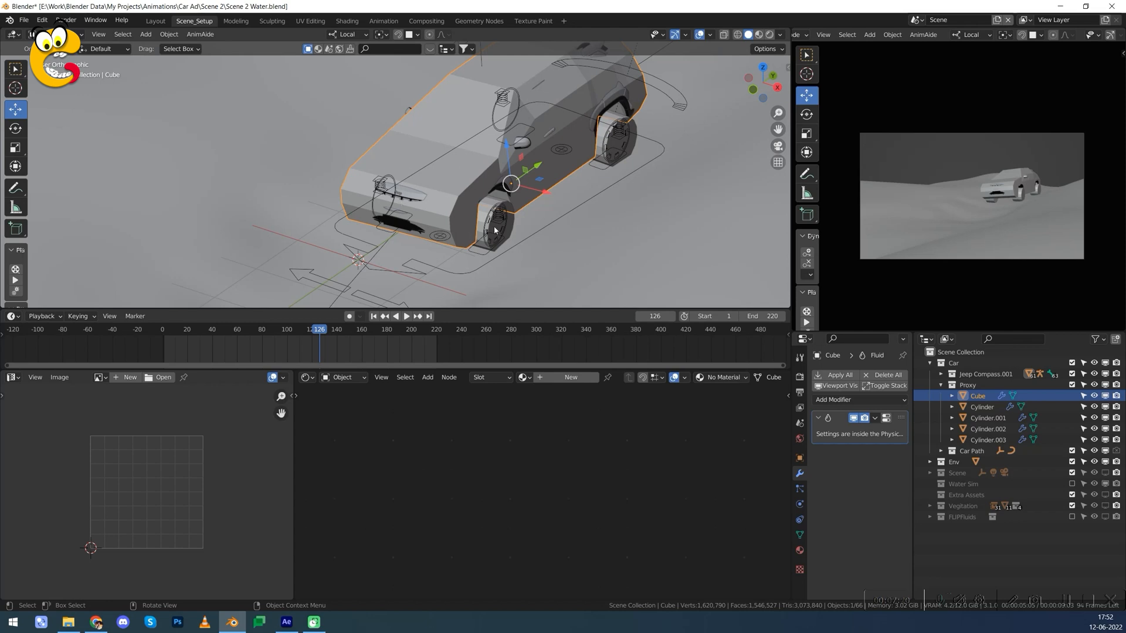
drag(534, 193, 452, 192)
right_click(447, 192)
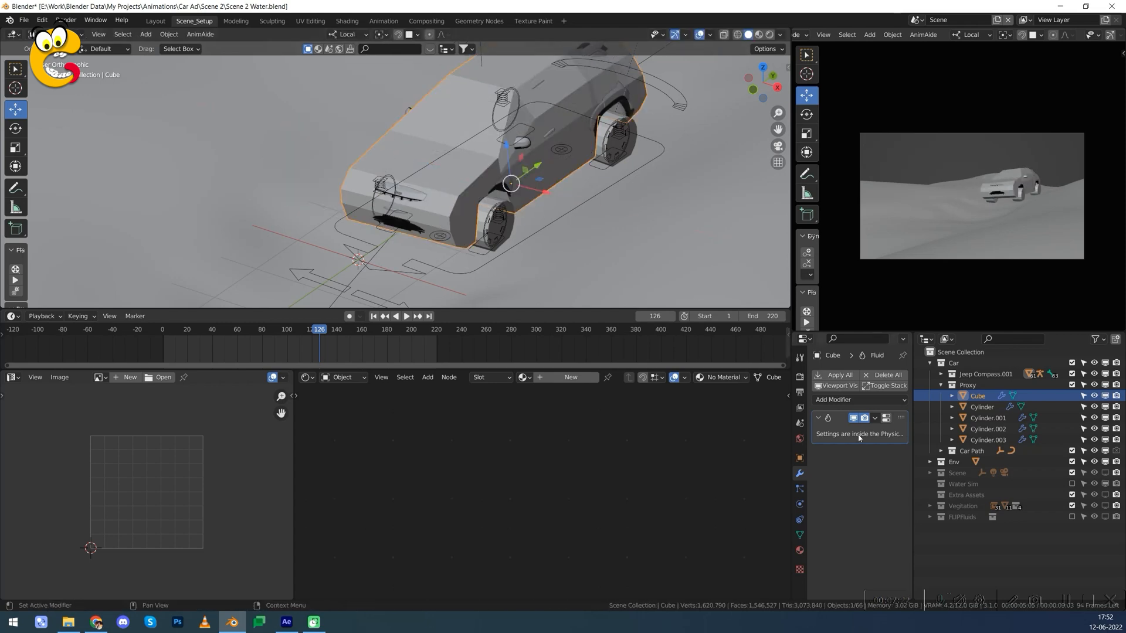
Collapse the Proxy collection, save the file, and keep the proxy car body selected.
click(937, 386)
scroll(497, 216, down, 3)
mouse_move(498, 216)
middle_down()
mouse_move(497, 242)
mouse_move(666, 230)
mouse_move(465, 241)
mouse_move(547, 219)
mouse_move(531, 233)
mouse_move(536, 220)
mouse_move(527, 229)
mouse_move(556, 234)
mouse_move(434, 159)
mouse_move(445, 143)
mouse_move(527, 109)
mouse_move(493, 207)
middle_up()
scroll(497, 232, up, 3)
key(alt+a)
key(ctrl+s)
click(433, 124)
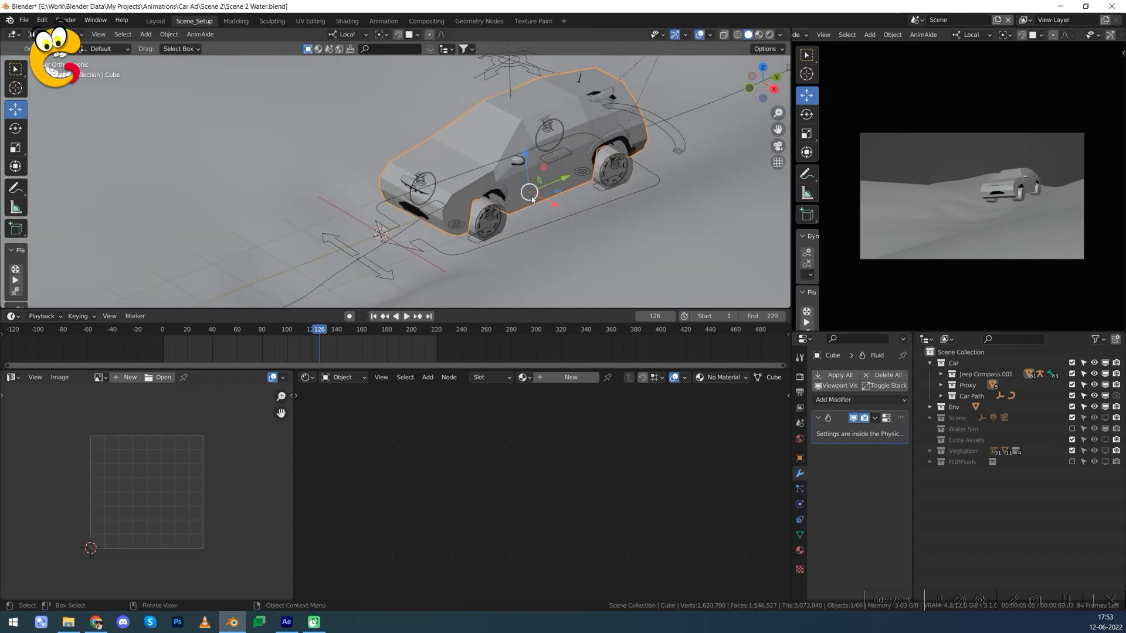
Play the animation with the proxy car from frame 126 and stop it at frame 156.
scroll(614, 126, down, 2)
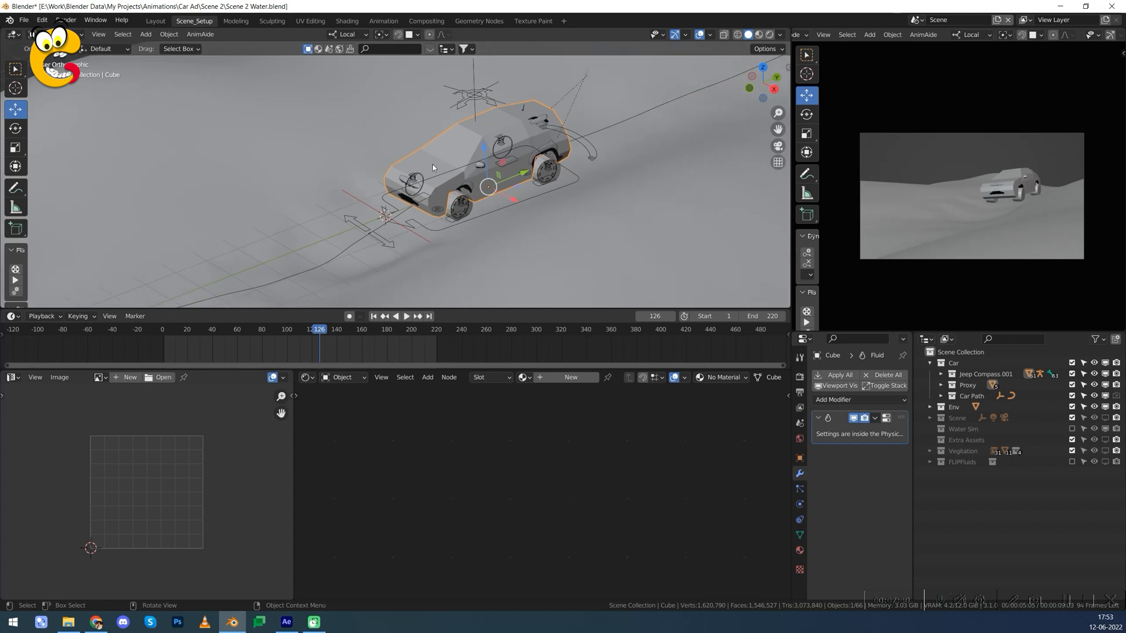
shift+middle_drag(353, 235, 418, 213)
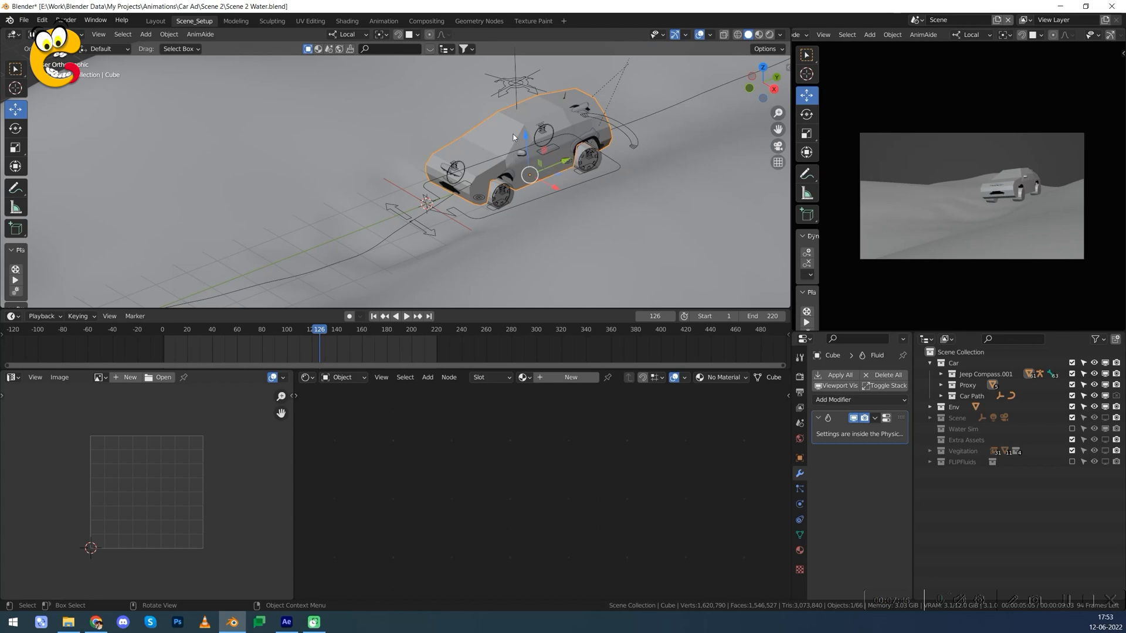
mouse_move(385, 201)
middle_down()
mouse_move(498, 226)
mouse_move(387, 199)
middle_up()
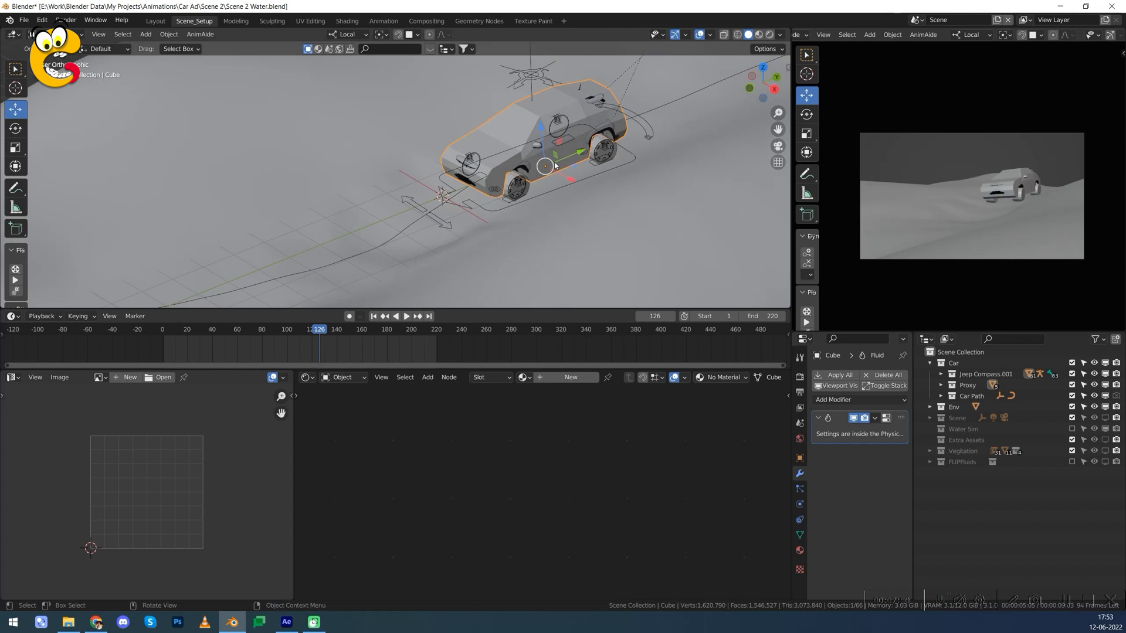
middle_drag(487, 176, 590, 116)
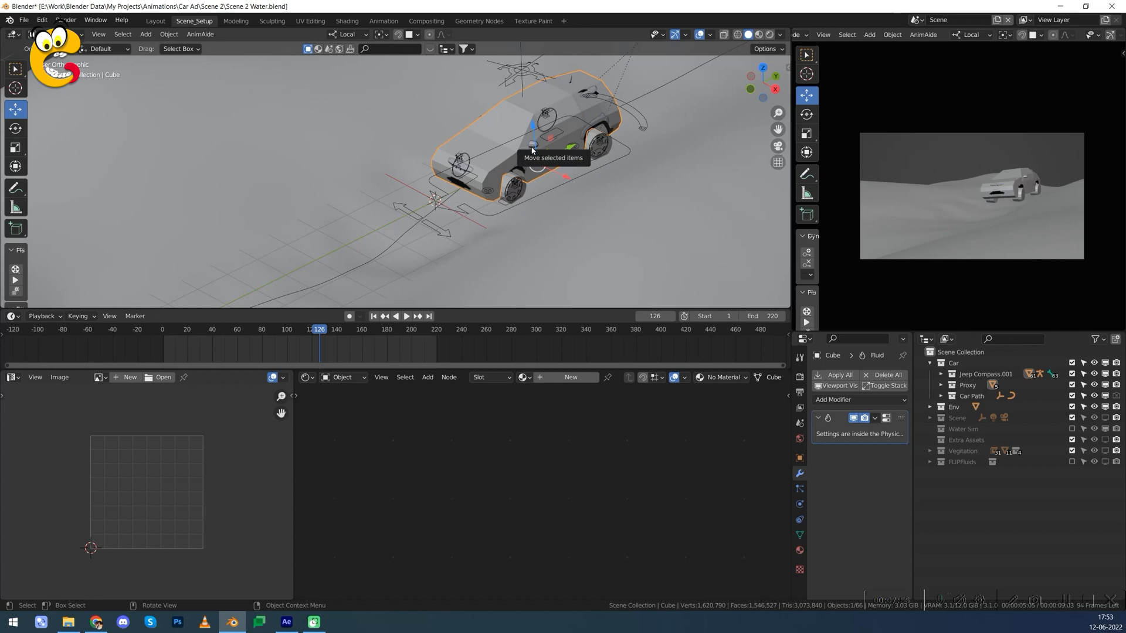
mouse_move(468, 183)
middle_down()
mouse_move(487, 184)
mouse_move(475, 205)
mouse_move(451, 181)
middle_up()
middle_drag(495, 150, 537, 144)
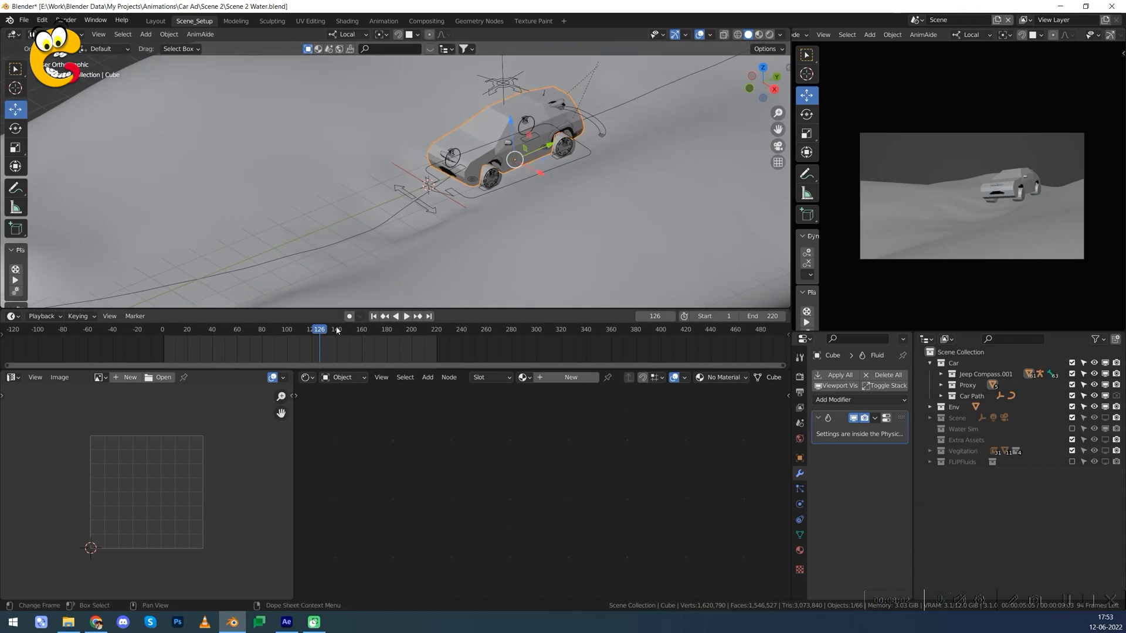
key(space)
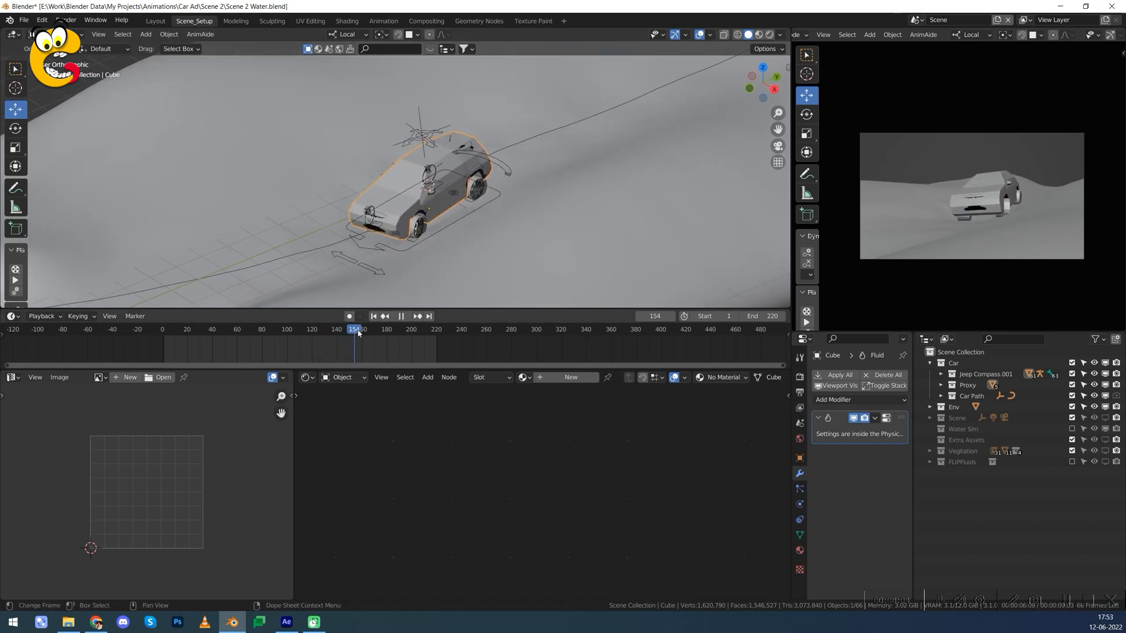
key(space)
middle_drag(418, 213, 428, 202)
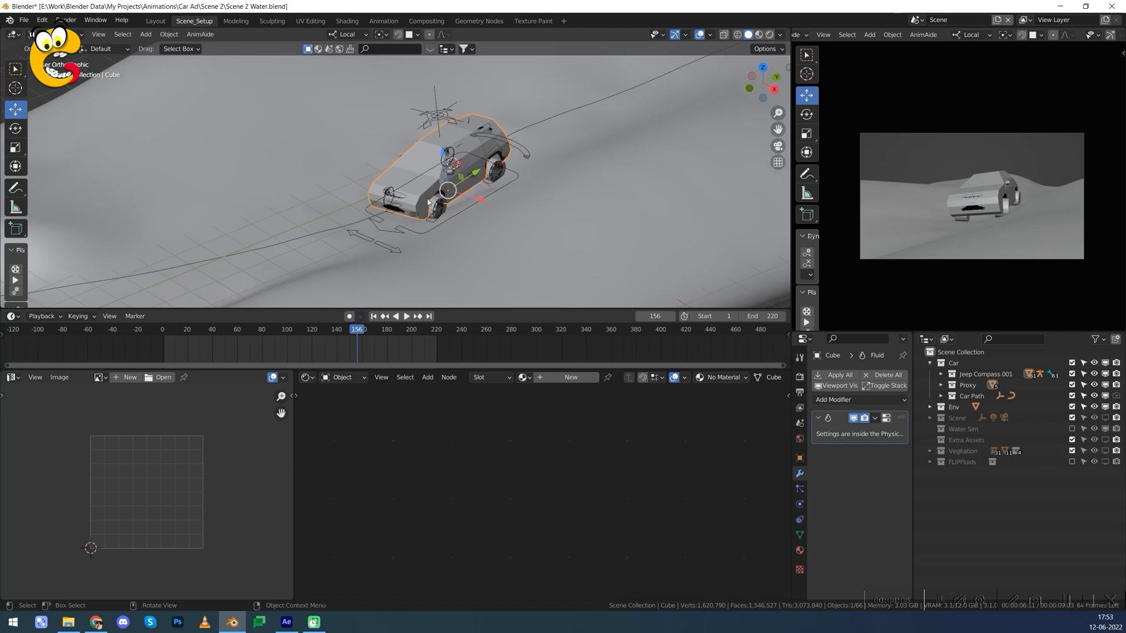
Search the available commands for "bake" with the proxy car body selected, and close the search.
key(alt+a)
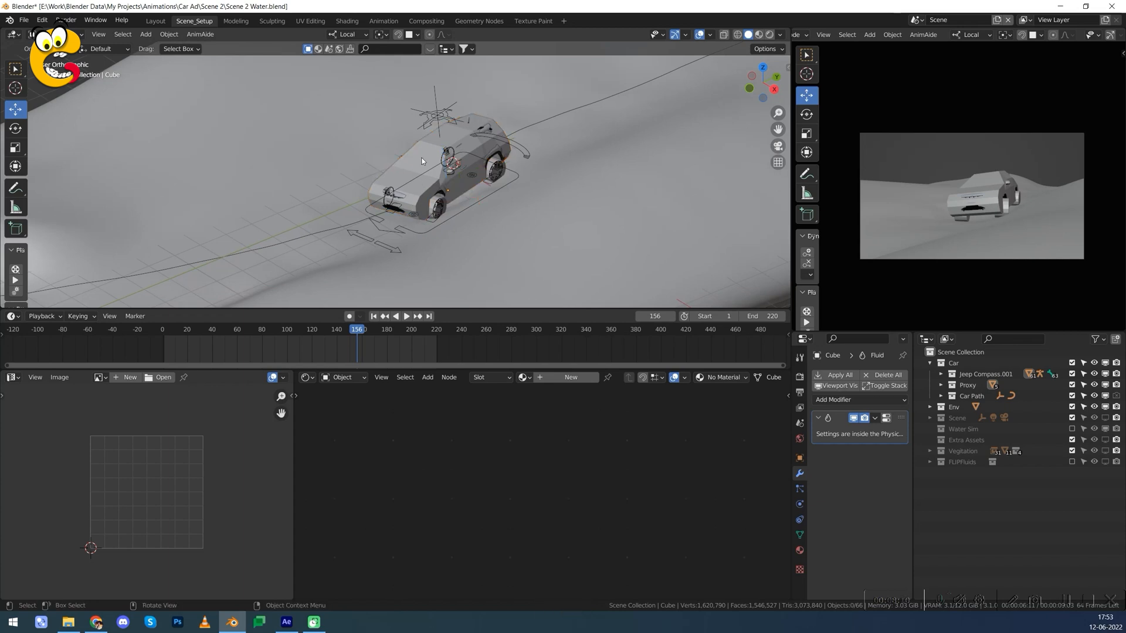
click(447, 166)
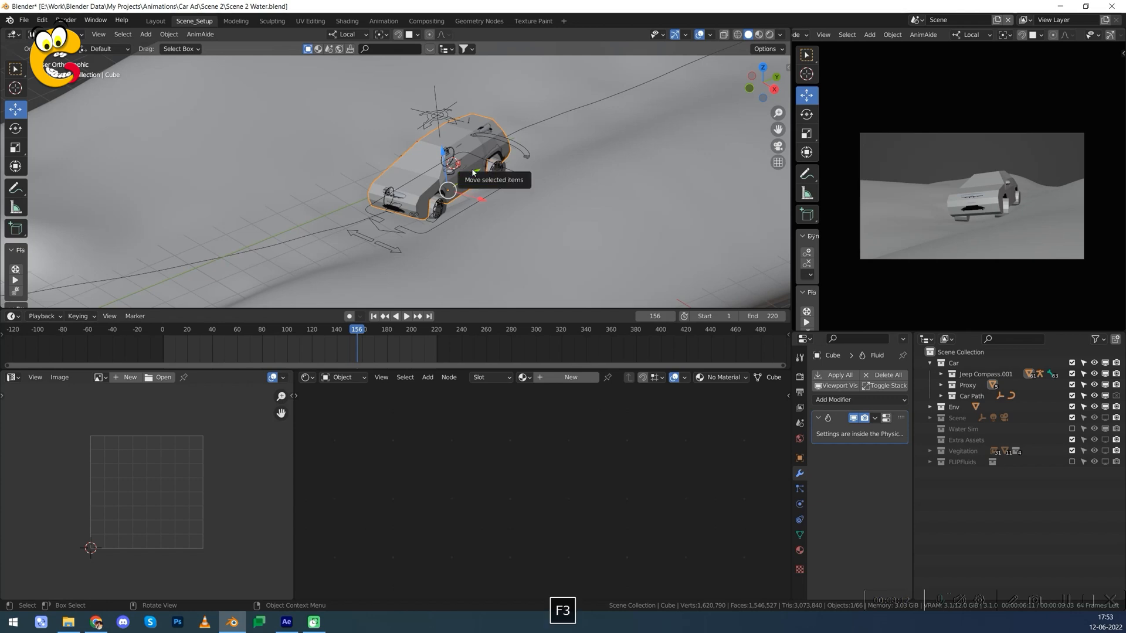
key(F3)
text(bake)
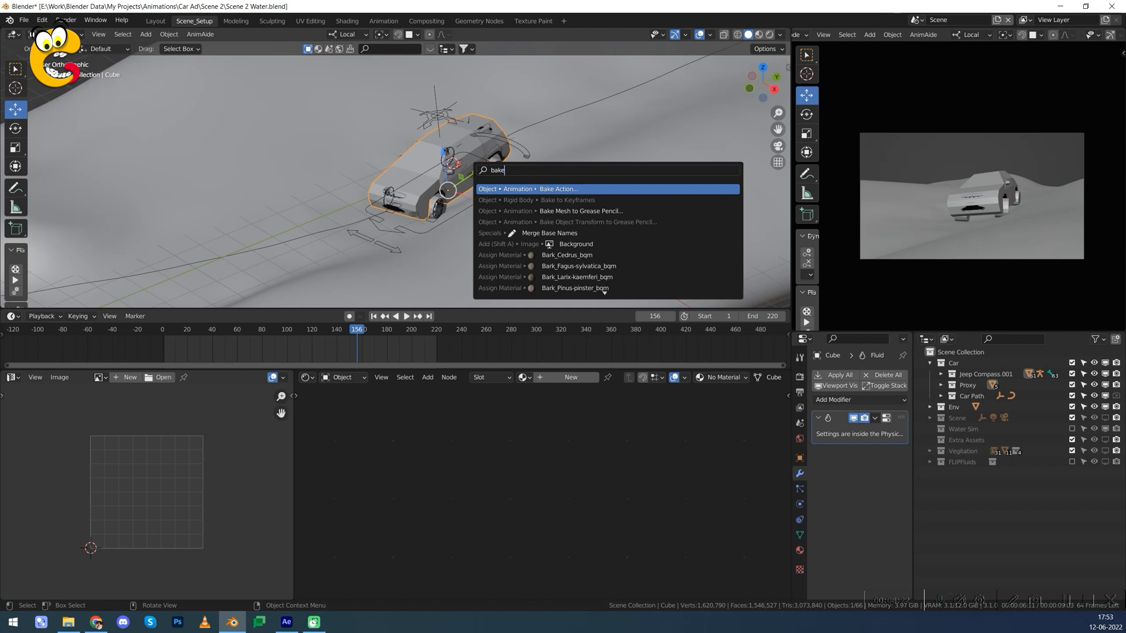
key(Escape)
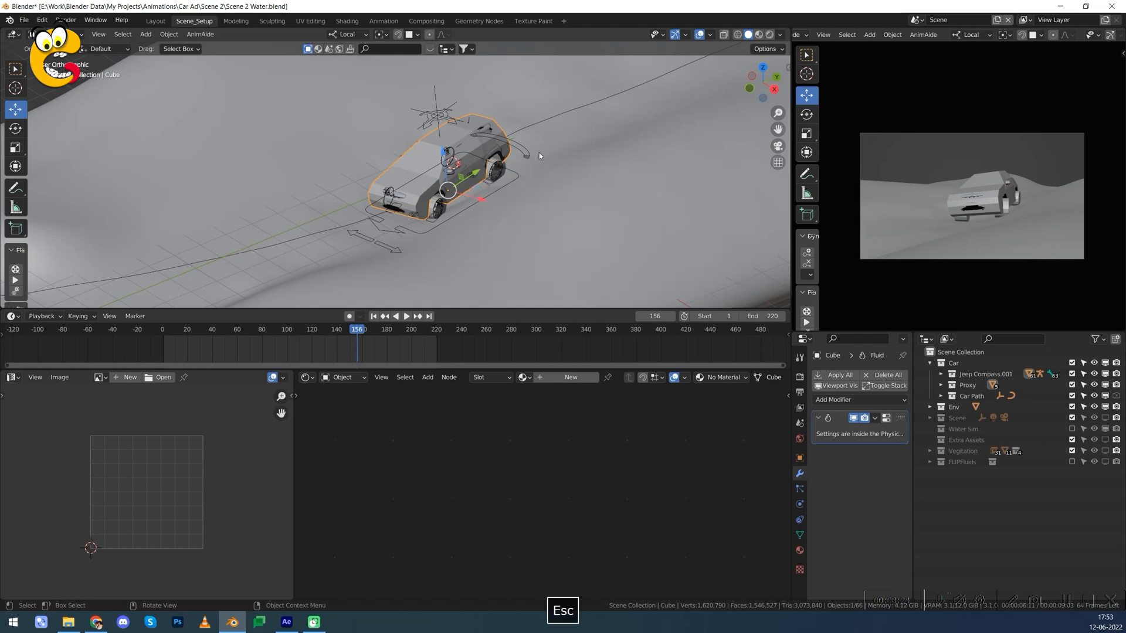
Hide the whole Car collection in the viewport and collapse it, leaving the terrain in view.
ctrl+middle_drag(539, 153, 498, 196)
key(alt+a)
ctrl+middle_drag(605, 148, 495, 188)
mouse_move(543, 160)
ctrl+middle_down()
mouse_move(539, 188)
mouse_move(549, 180)
ctrl+middle_up()
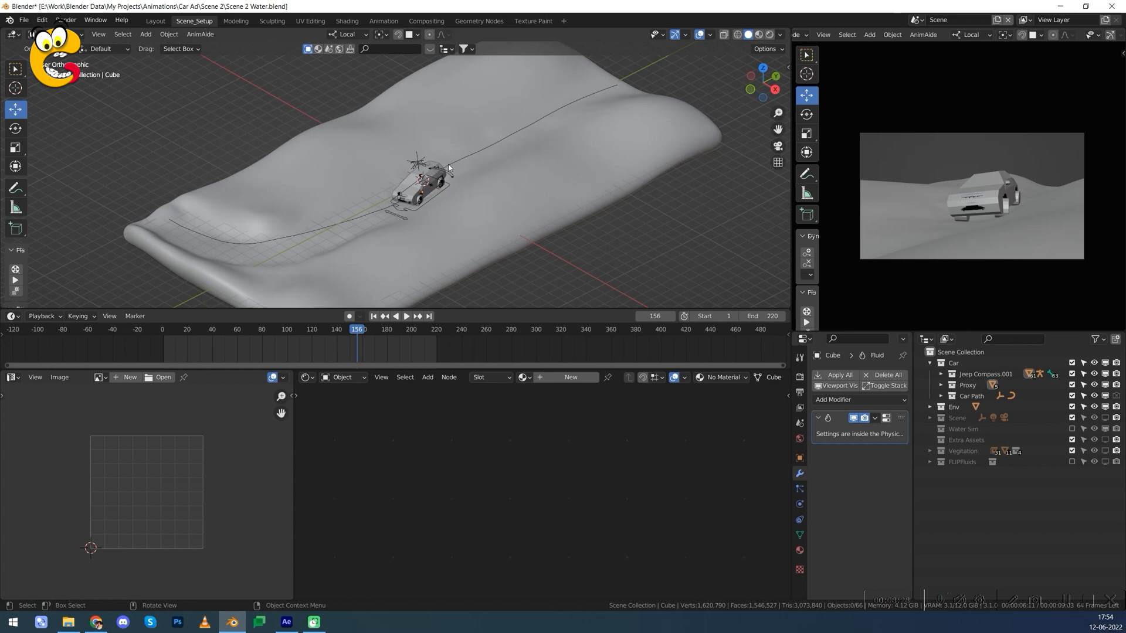
ctrl+middle_drag(441, 228, 423, 212)
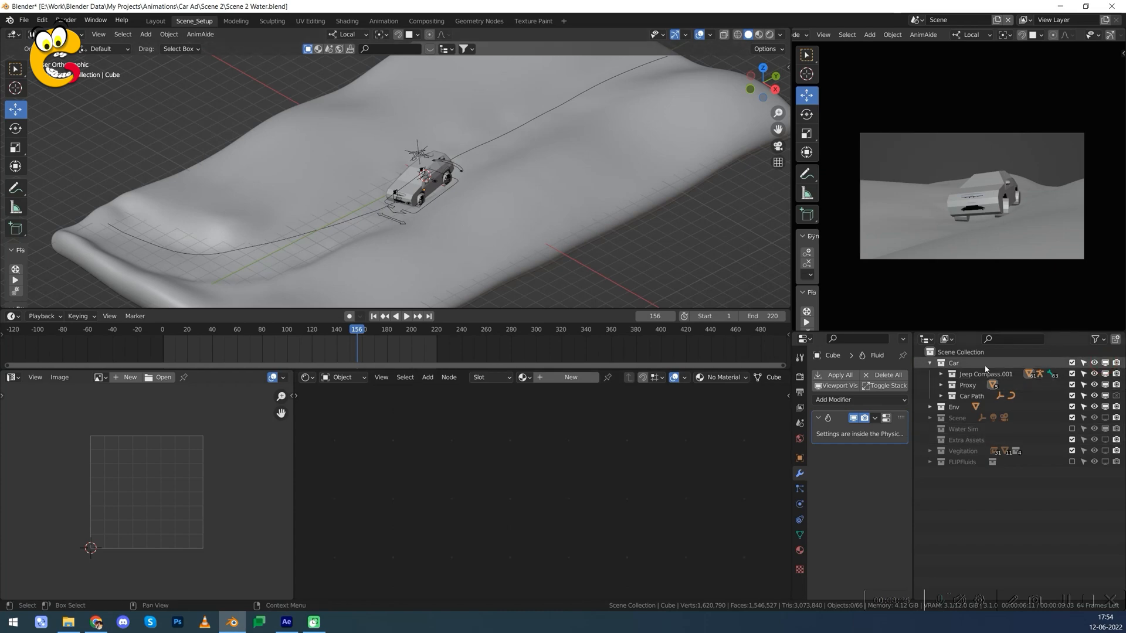
key(h)
click(927, 364)
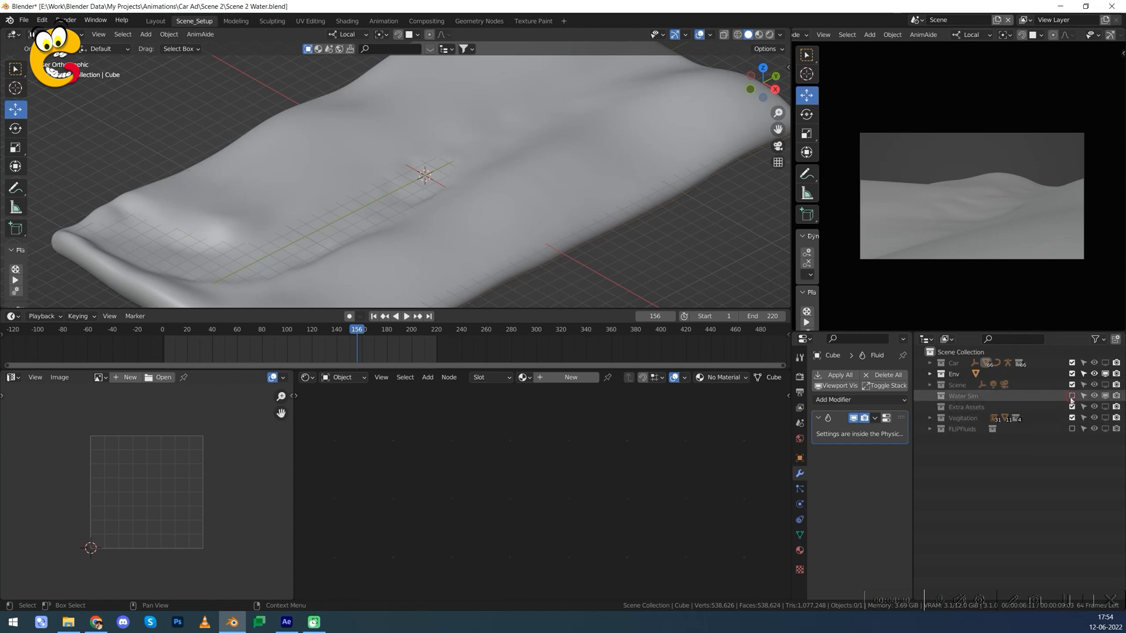
Enable and expand the Water Sim and FLIPFluids collections at frame 71, and select the fluid_surface object.
click(930, 396)
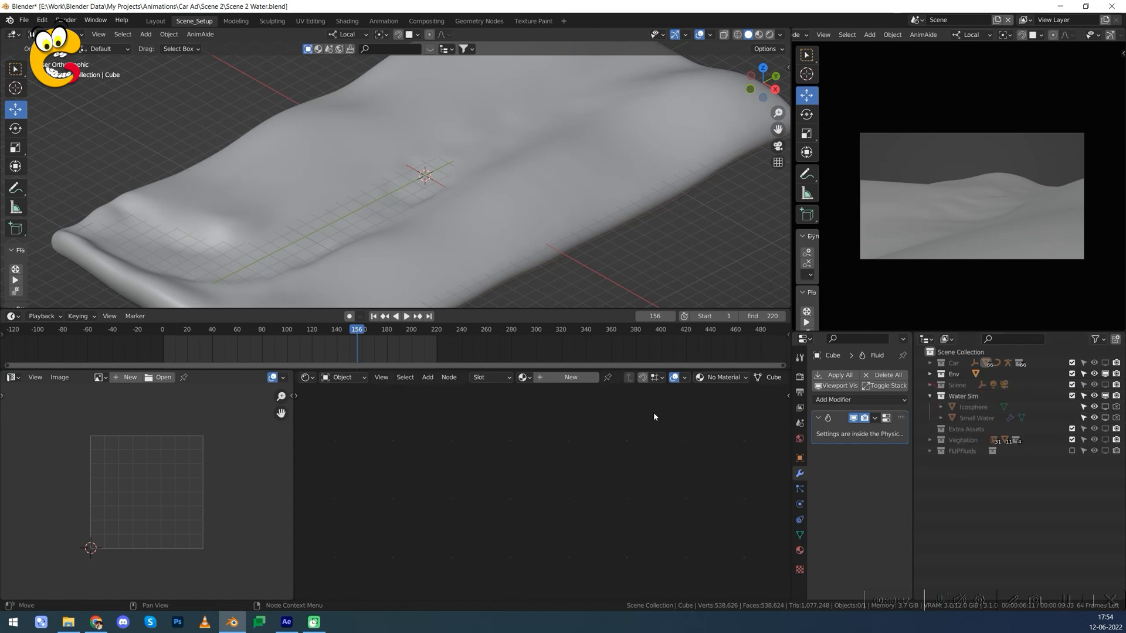
click(251, 336)
click(930, 451)
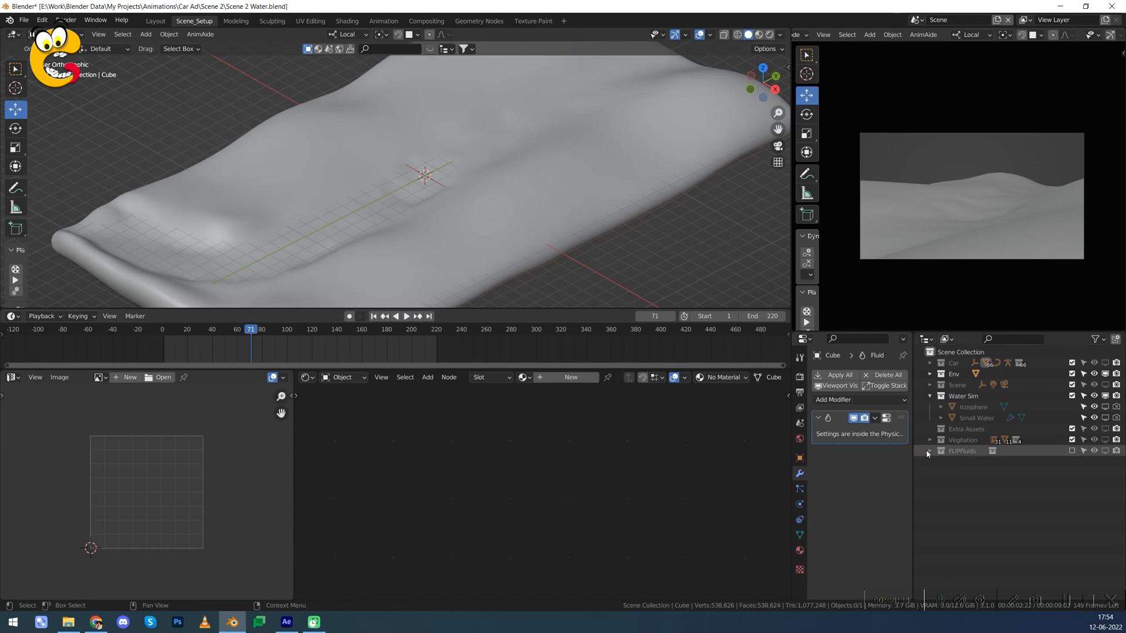
click(1072, 462)
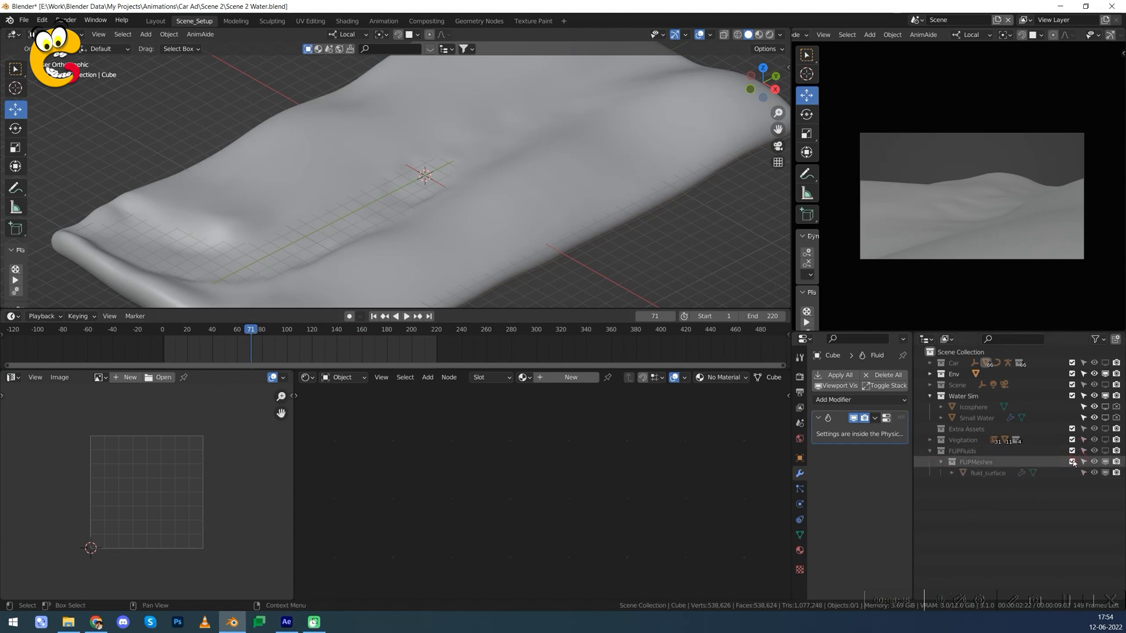
click(1072, 462)
click(951, 472)
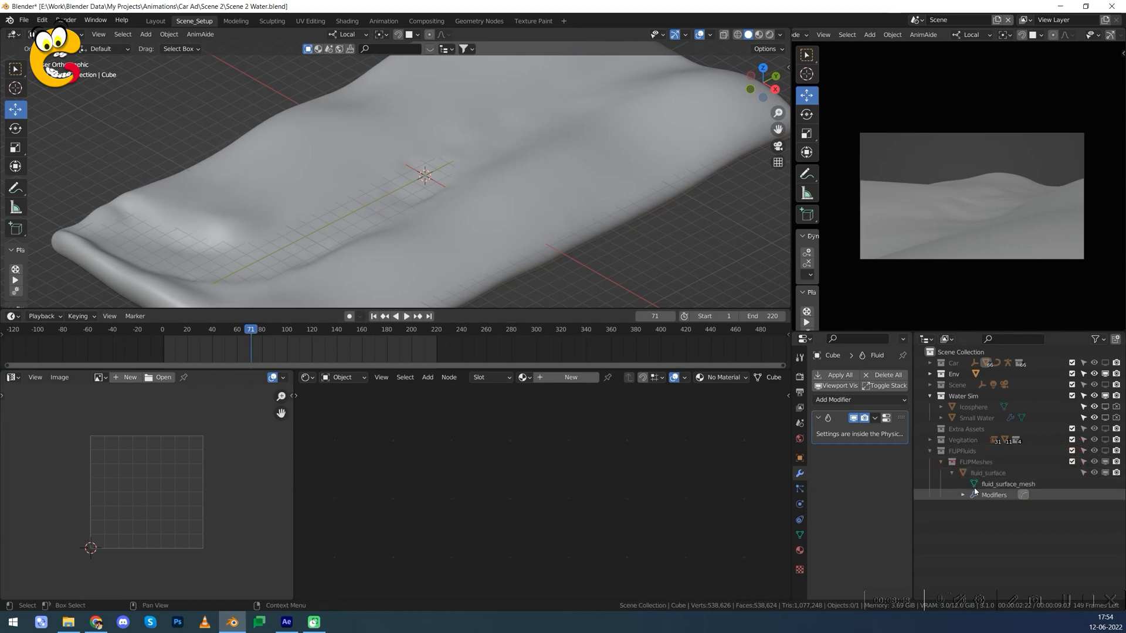
click(1014, 474)
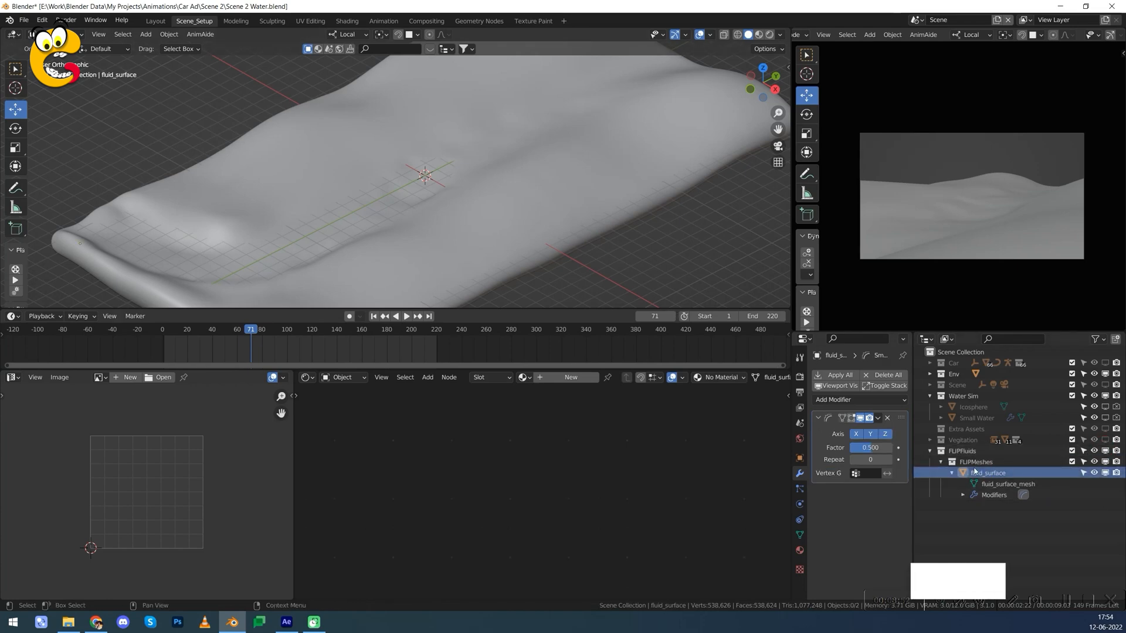
Move the timeline to frame 135 to check the fluid surface on the terrain.
scroll(344, 181, up, 2)
middle_drag(344, 181, 455, 208)
click(332, 332)
key(space)
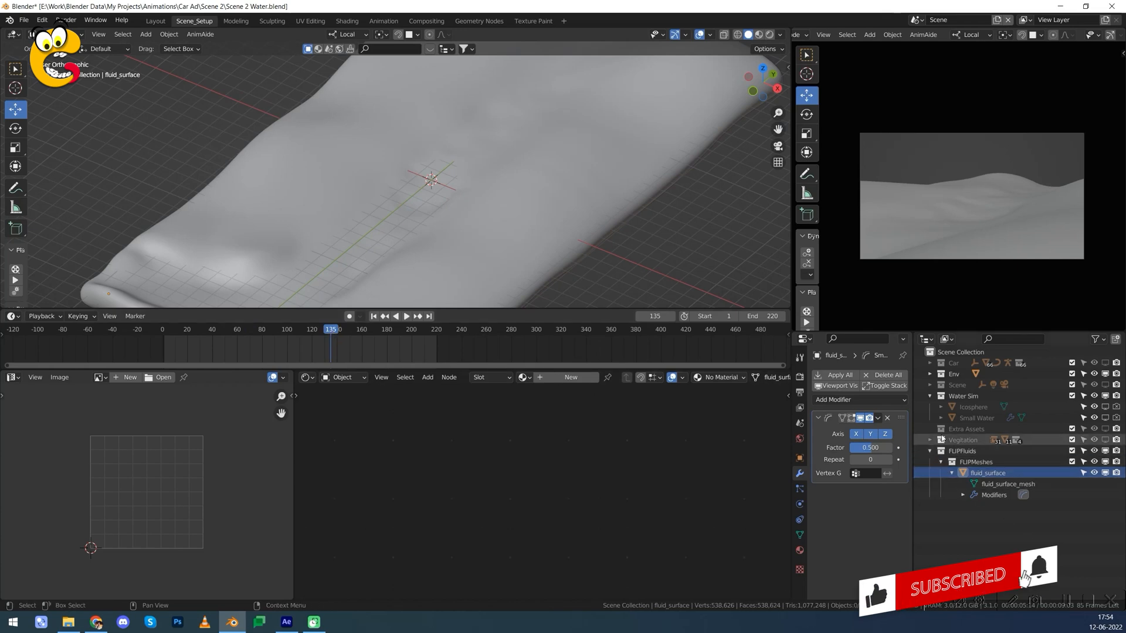
Show the Icosphere and Small Water objects in the viewport and select the Base terrain around the water patch.
click(1105, 418)
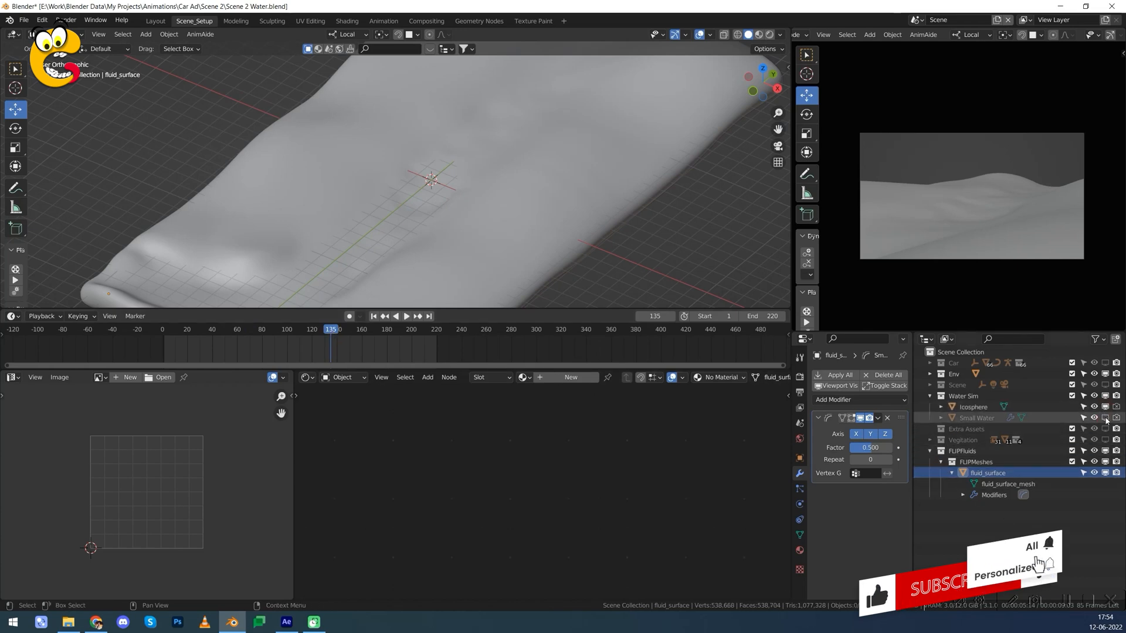
middle_drag(422, 194, 459, 216)
click(459, 216)
shift+middle_drag(475, 258, 469, 188)
key(alt+a)
click(481, 214)
click(521, 155)
scroll(469, 188, down, 4)
click(575, 170)
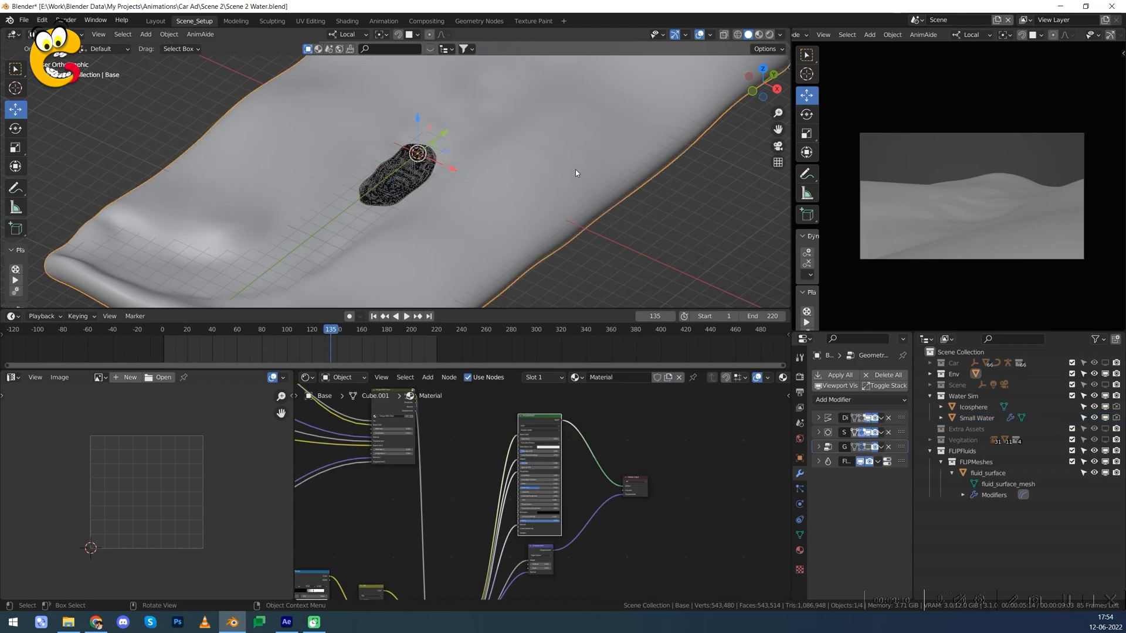
Deselect the terrain, select fluid_surface in the FLIPMeshes collection, and collapse its mesh and modifier entries.
middle_drag(538, 151, 523, 244)
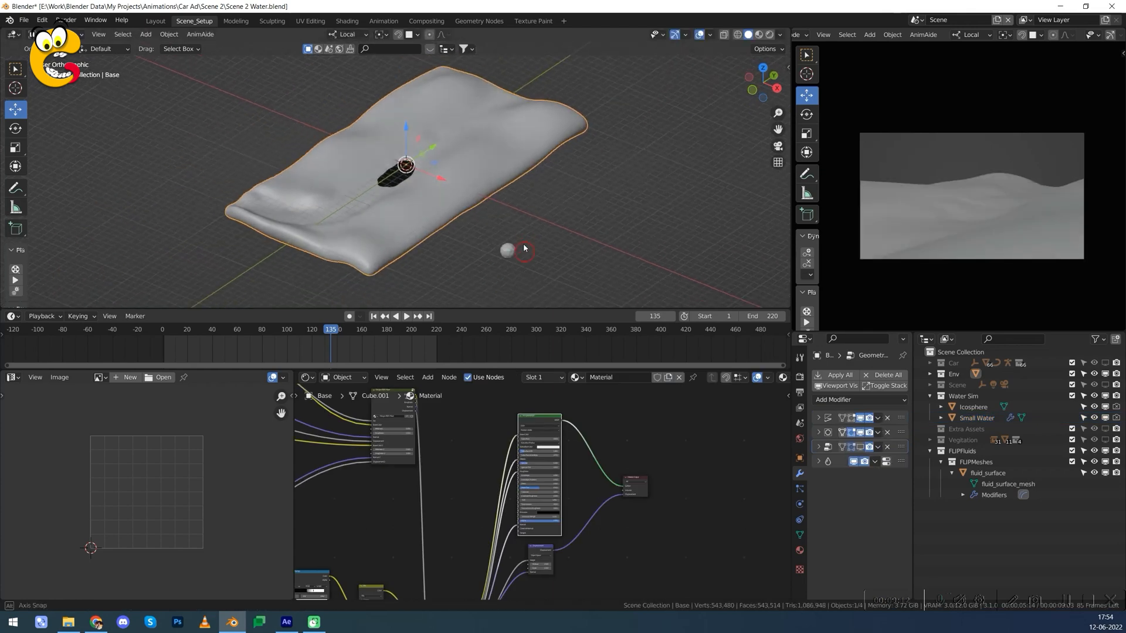
key(alt+a)
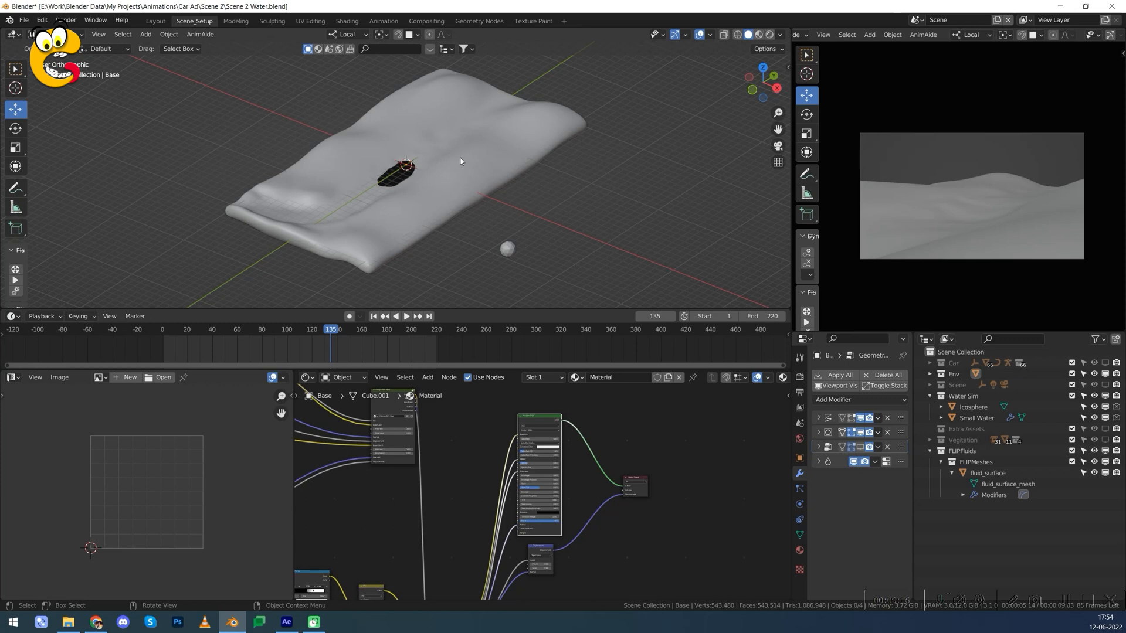
middle_drag(393, 195, 469, 234)
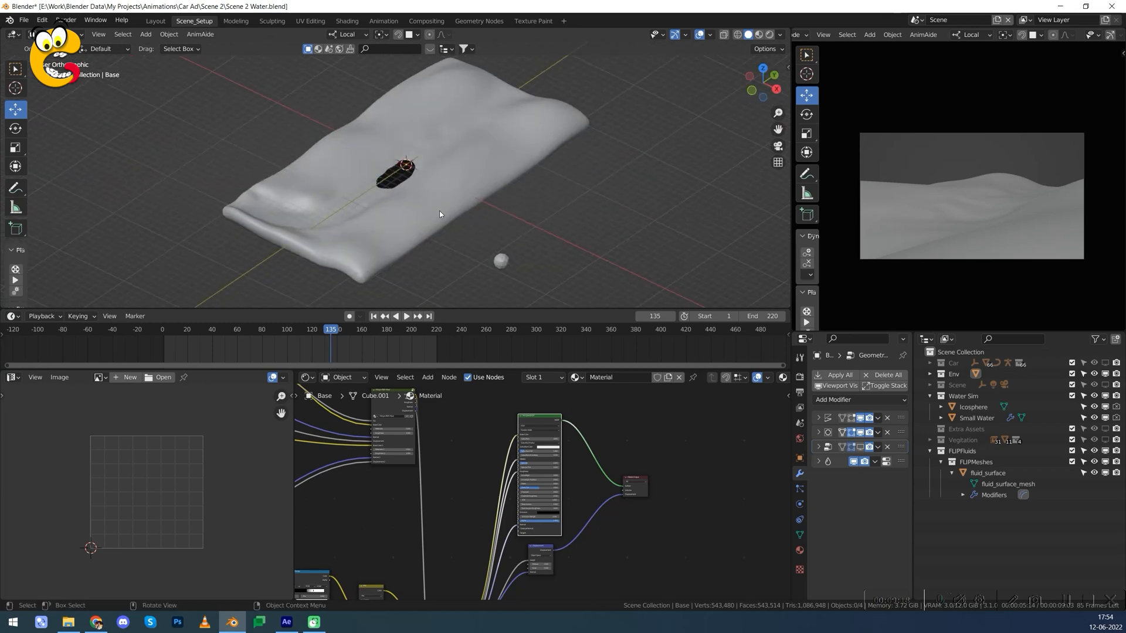
scroll(435, 209, down, 2)
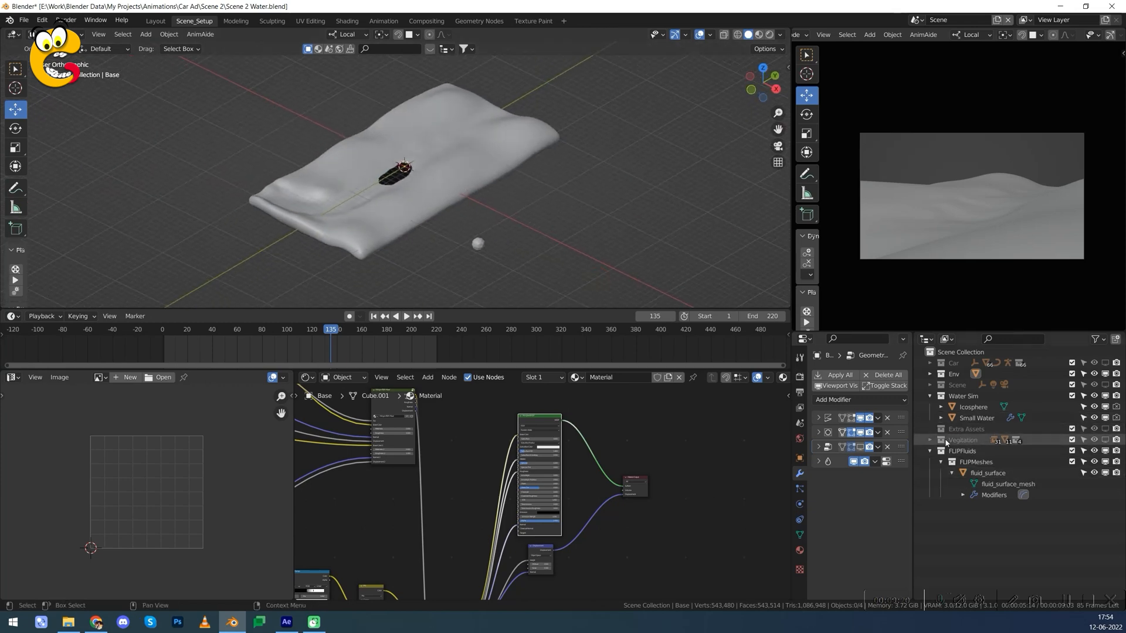
click(956, 474)
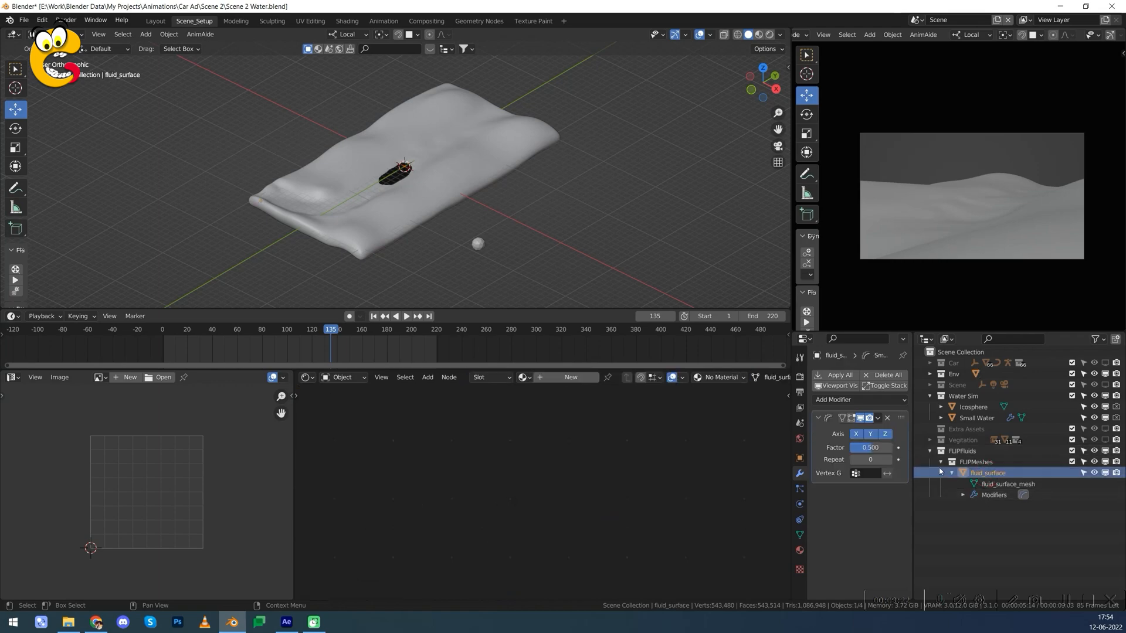
click(952, 473)
Switch to the Scene 2 Renders file and select the fluid_surface mesh near the car in the viewport.
click(626, 229)
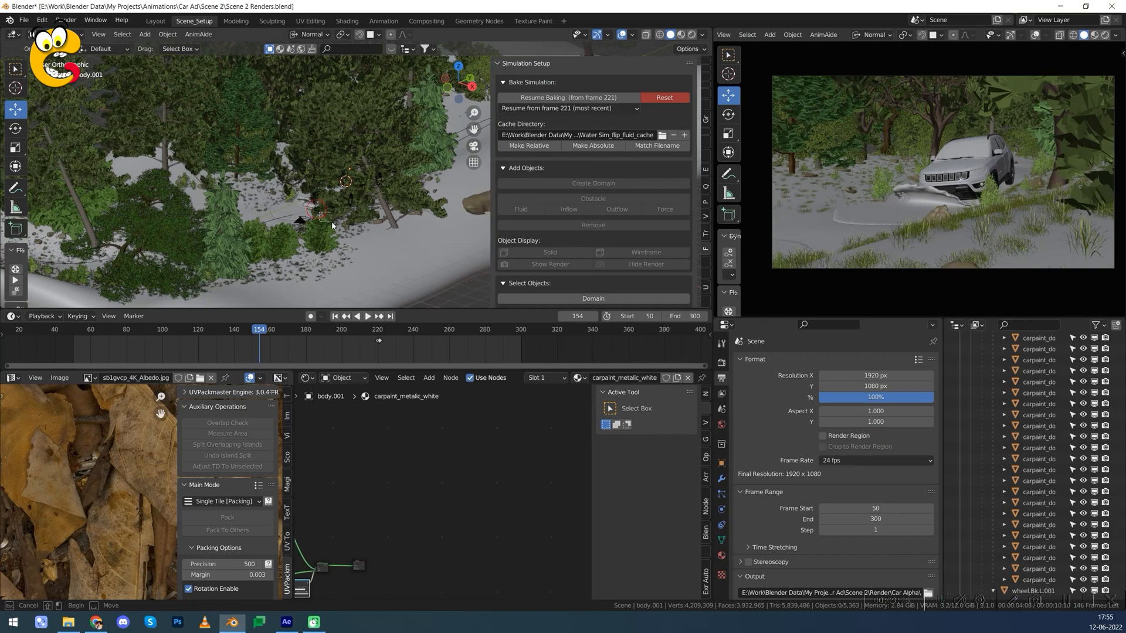
key(alt+a)
mouse_move(332, 209)
middle_down()
mouse_move(321, 259)
mouse_move(408, 205)
mouse_move(448, 242)
mouse_move(430, 196)
mouse_move(420, 219)
mouse_move(342, 235)
mouse_move(329, 212)
middle_up()
click(387, 240)
scroll(390, 240, up, 4)
alt+drag(328, 211, 366, 207)
scroll(363, 211, up, 3)
Change the viewport to perspective and examine the fluid surface around the front of the car.
key(KP_5)
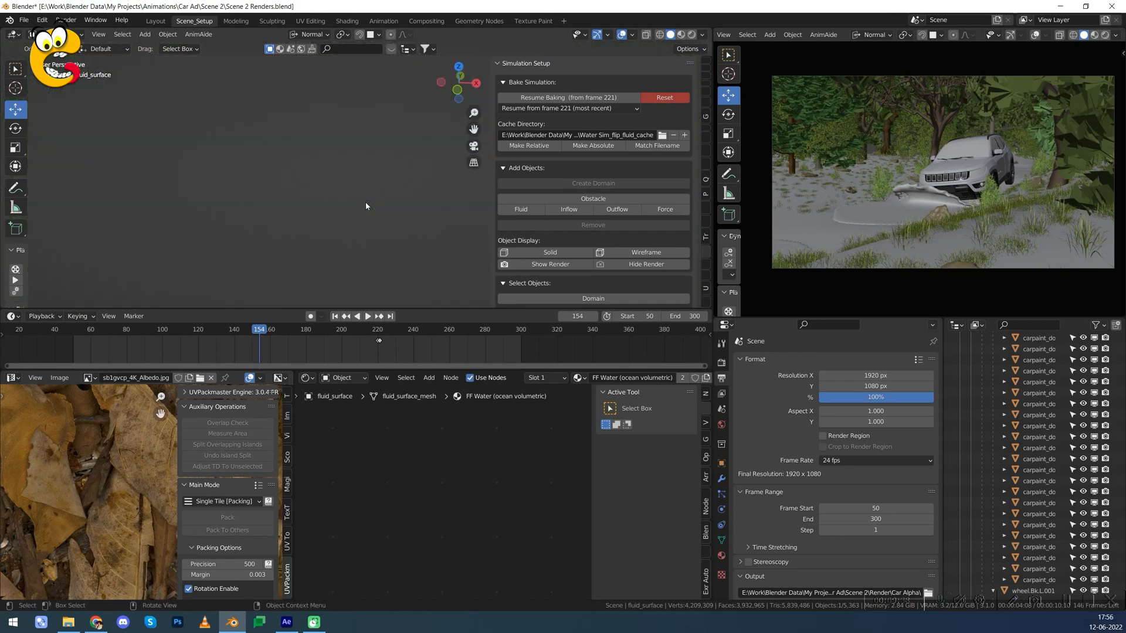
scroll(345, 172, down, 8)
scroll(345, 172, up, 8)
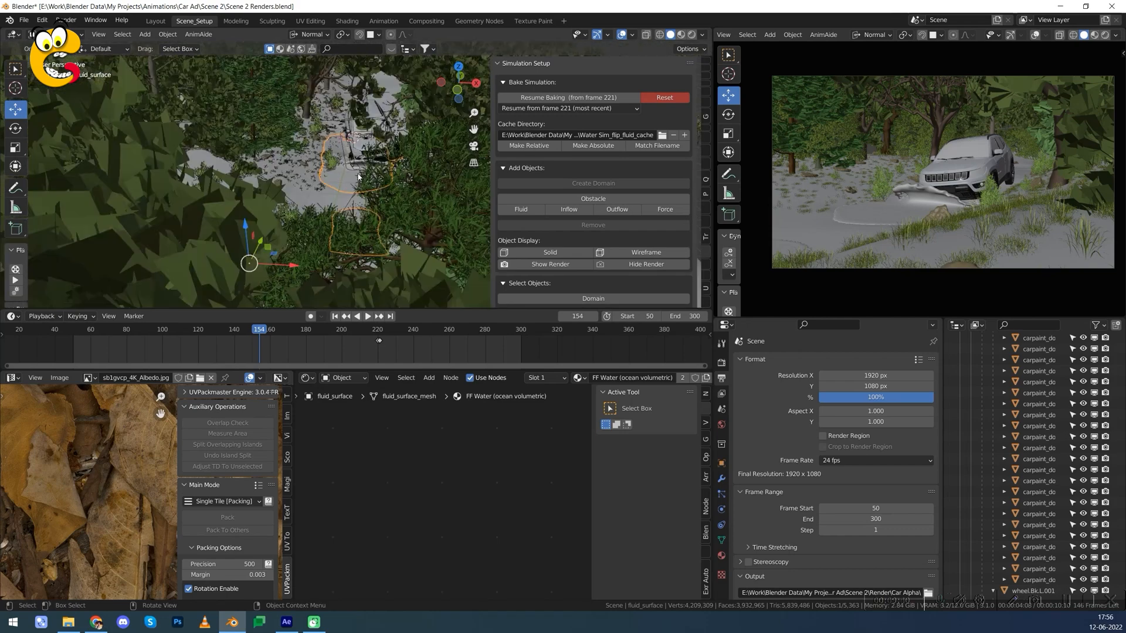
alt+drag(372, 181, 380, 183)
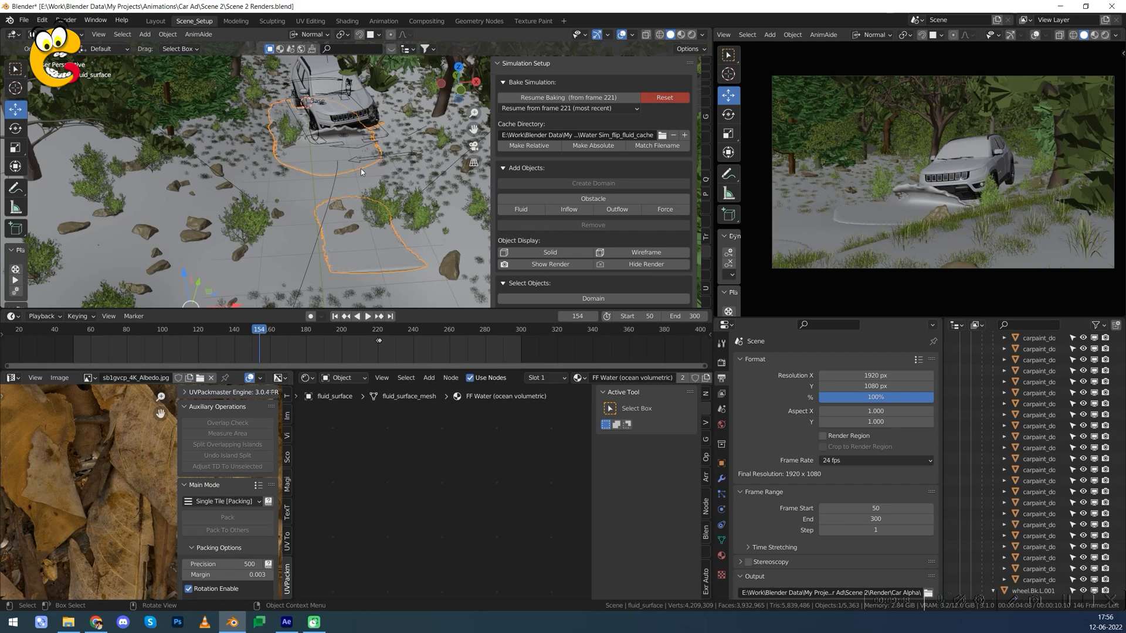
Examine the fluid_surface mesh around and ahead of the car from several angles.
scroll(349, 180, down, 1)
scroll(350, 179, up, 1)
middle_drag(369, 182, 382, 202)
shift+middle_drag(382, 202, 330, 126)
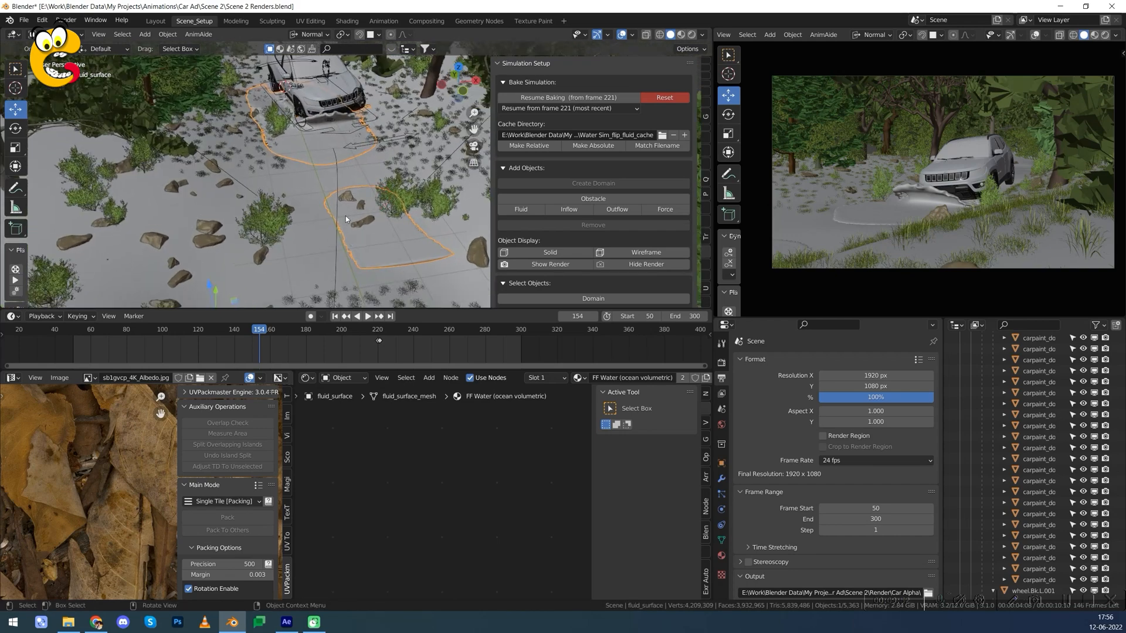
scroll(346, 216, down, 1)
scroll(345, 217, up, 1)
middle_drag(310, 231, 319, 218)
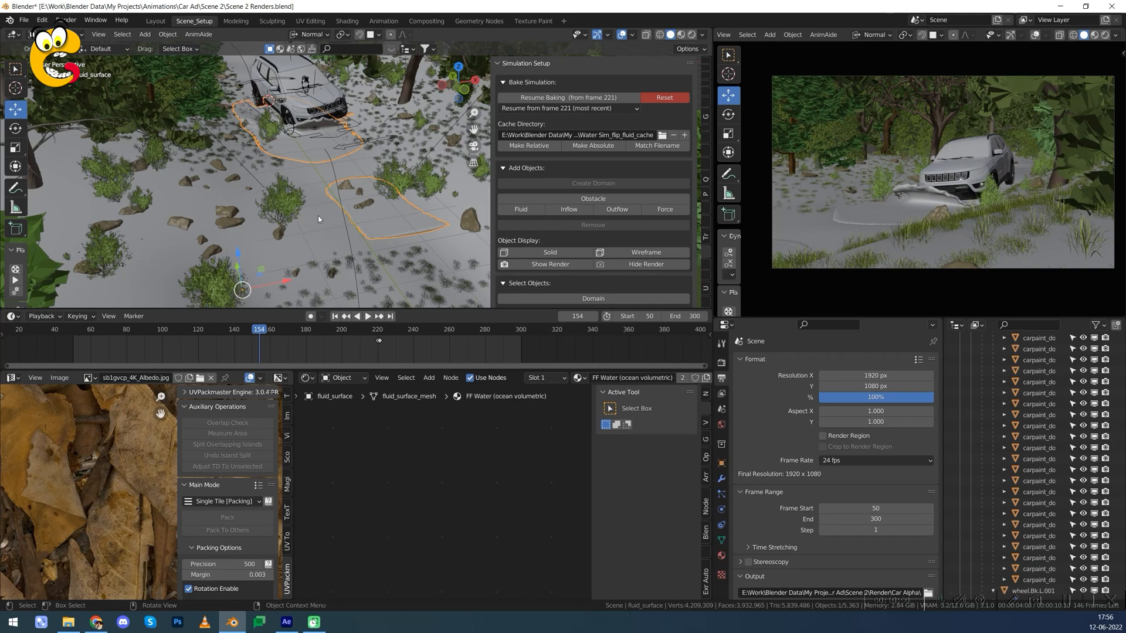
middle_drag(318, 219, 318, 219)
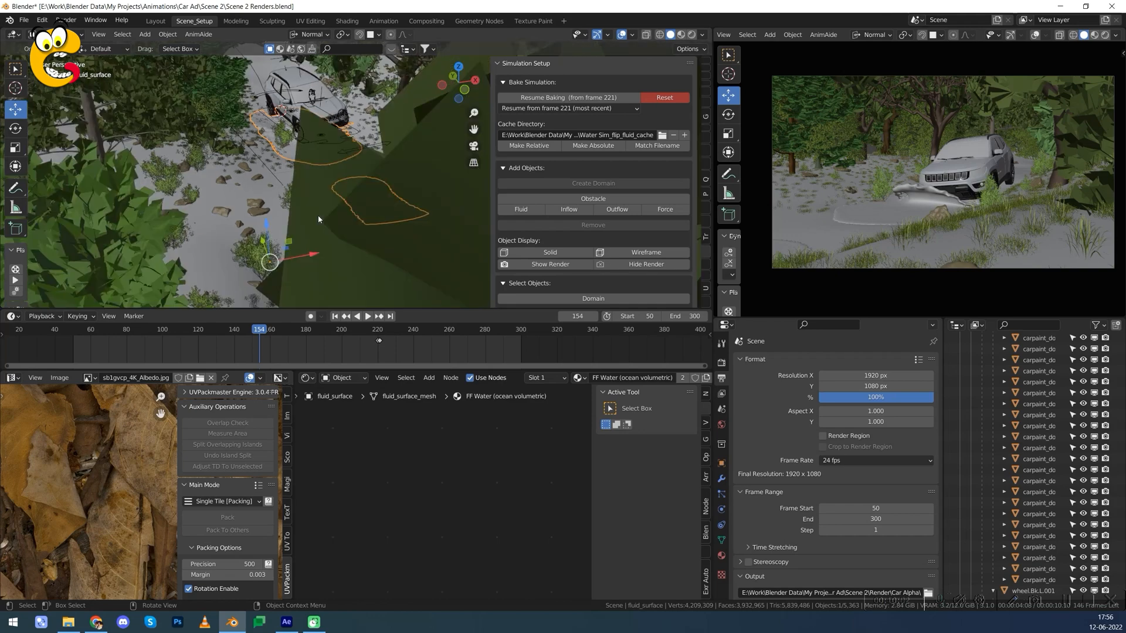
middle_drag(354, 197, 336, 208)
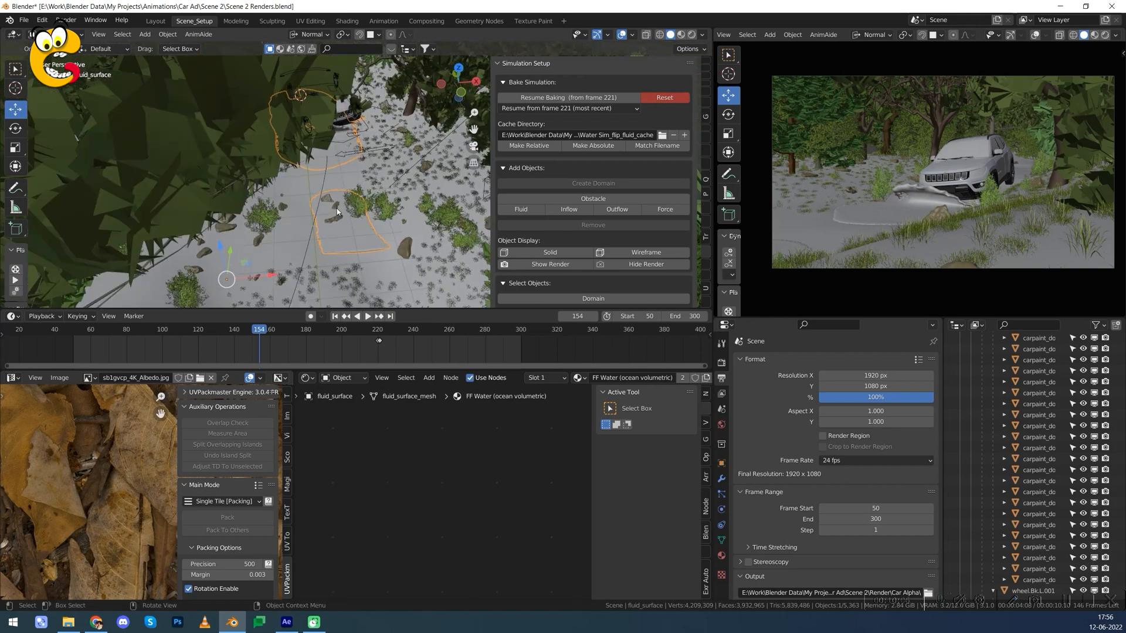
mouse_move(347, 223)
middle_down()
mouse_move(350, 206)
mouse_move(296, 181)
mouse_move(318, 174)
mouse_move(310, 191)
mouse_move(337, 217)
middle_up()
scroll(310, 190, up, 2)
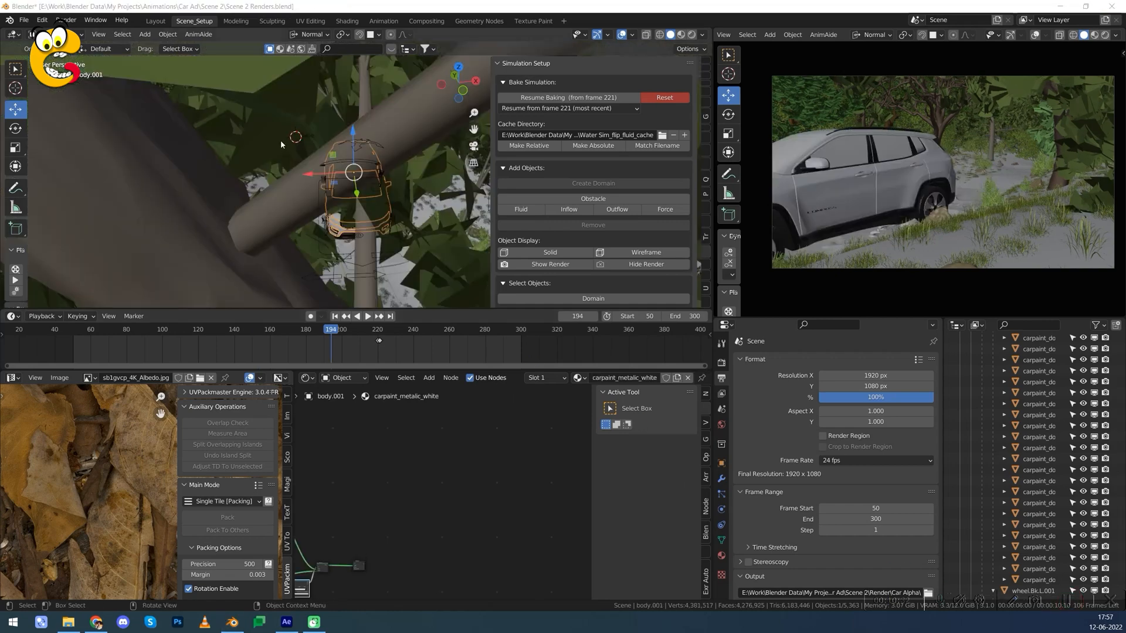
View the car from the front, select the FLIP Fluids domain object, and show the whole terrain.
scroll(420, 202, down, 7)
scroll(420, 202, up, 8)
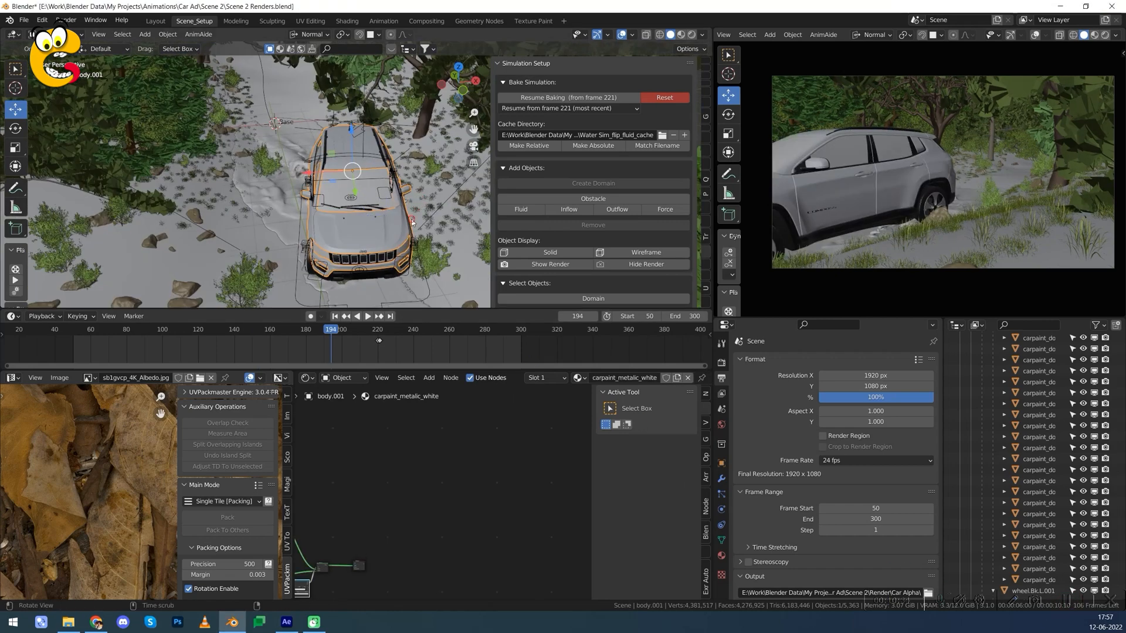
middle_drag(378, 205, 421, 207)
scroll(576, 197, down, 2)
click(527, 115)
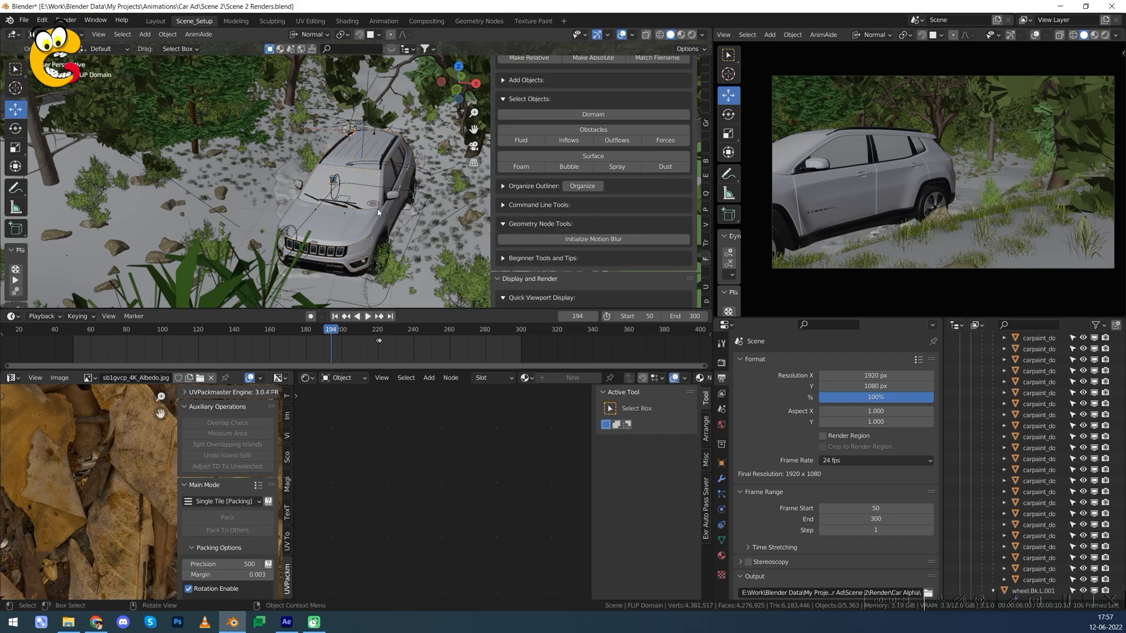
scroll(375, 208, down, 10)
middle_drag(366, 197, 410, 202)
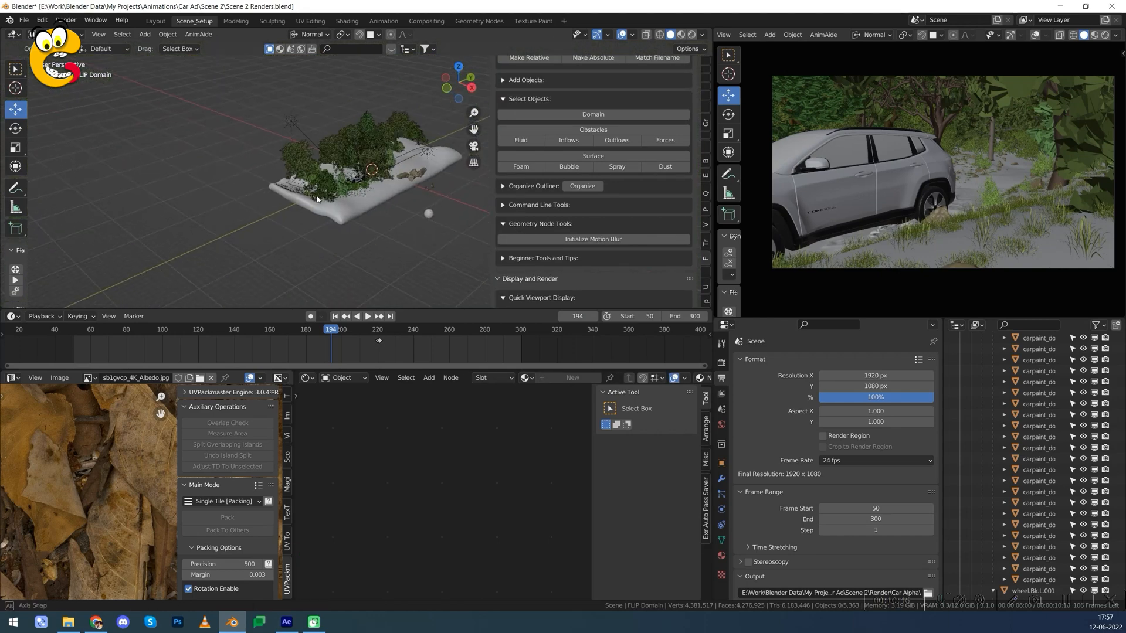
Show the FLIP Domain's physics settings and examine the resolution, grid info, cache, and whitewater emitter and particle settings.
click(721, 539)
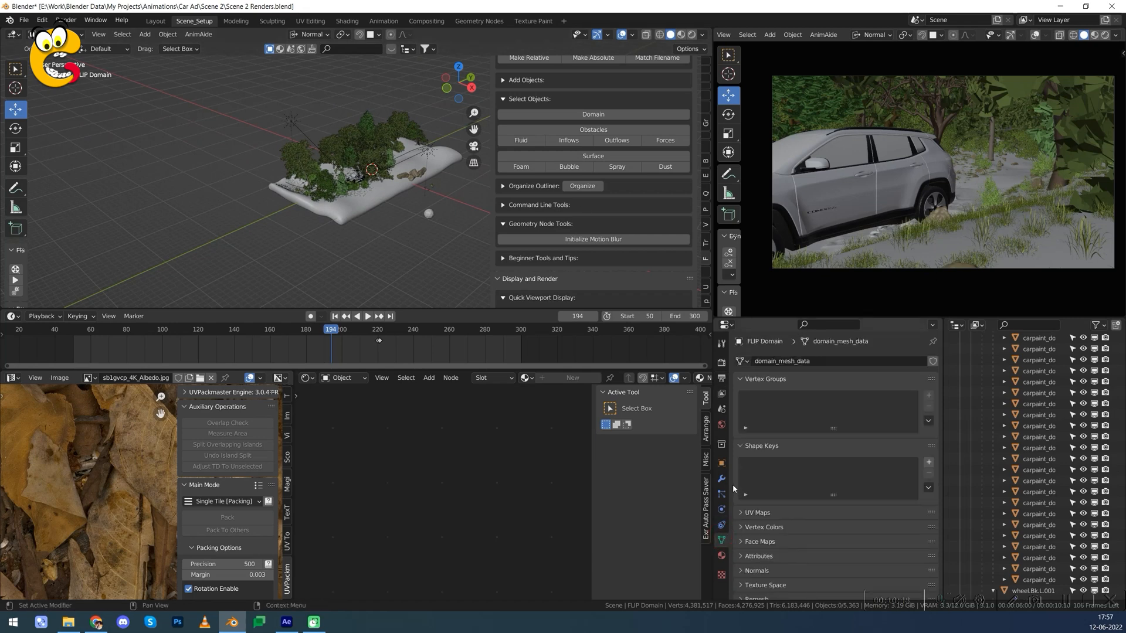
click(721, 509)
scroll(859, 480, down, 4)
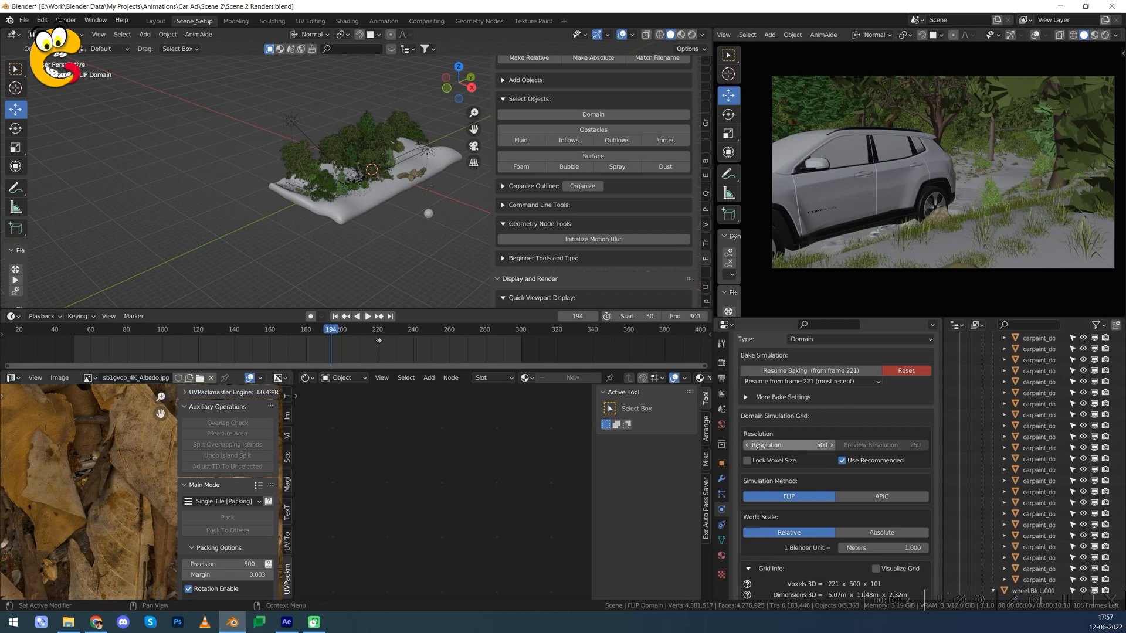
scroll(841, 444, down, 3)
scroll(840, 443, down, 15)
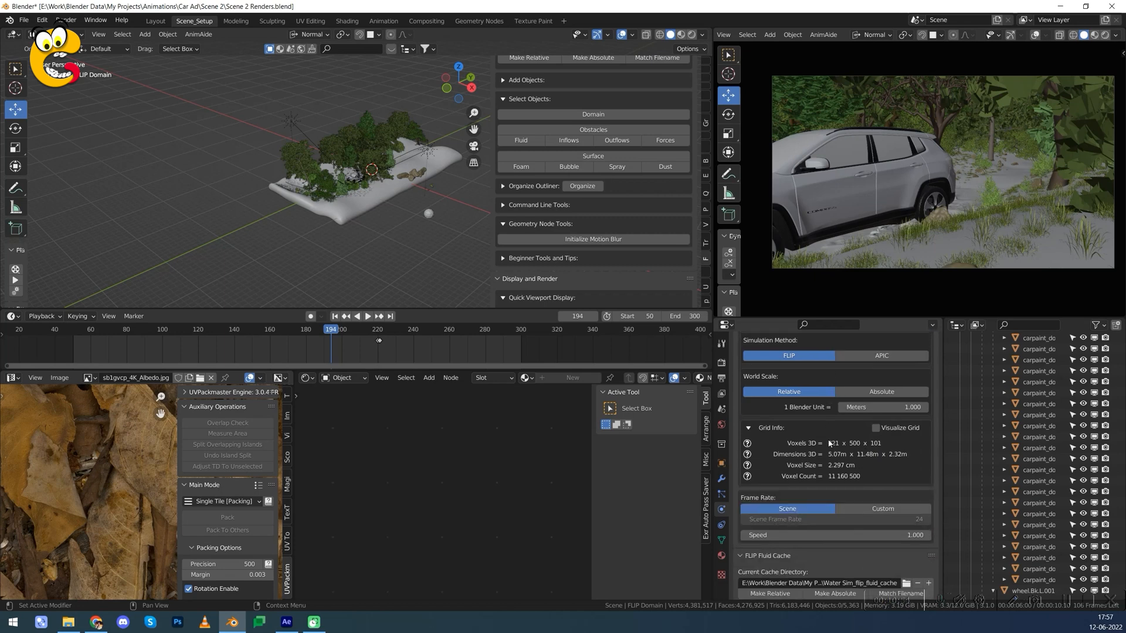
scroll(833, 451, down, 8)
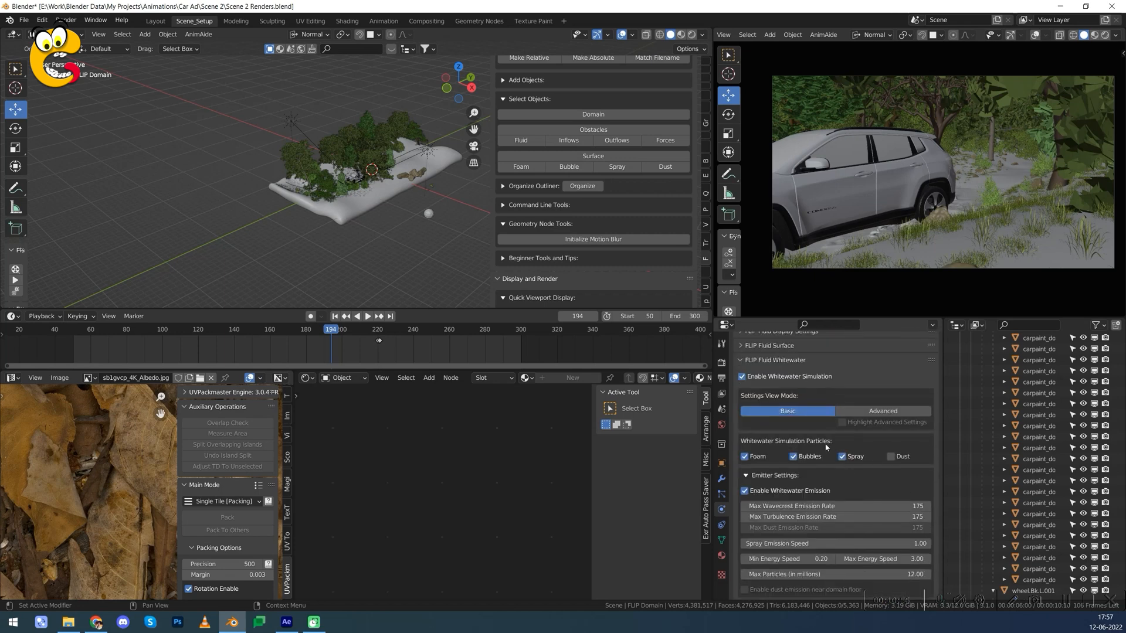
scroll(842, 387, down, 6)
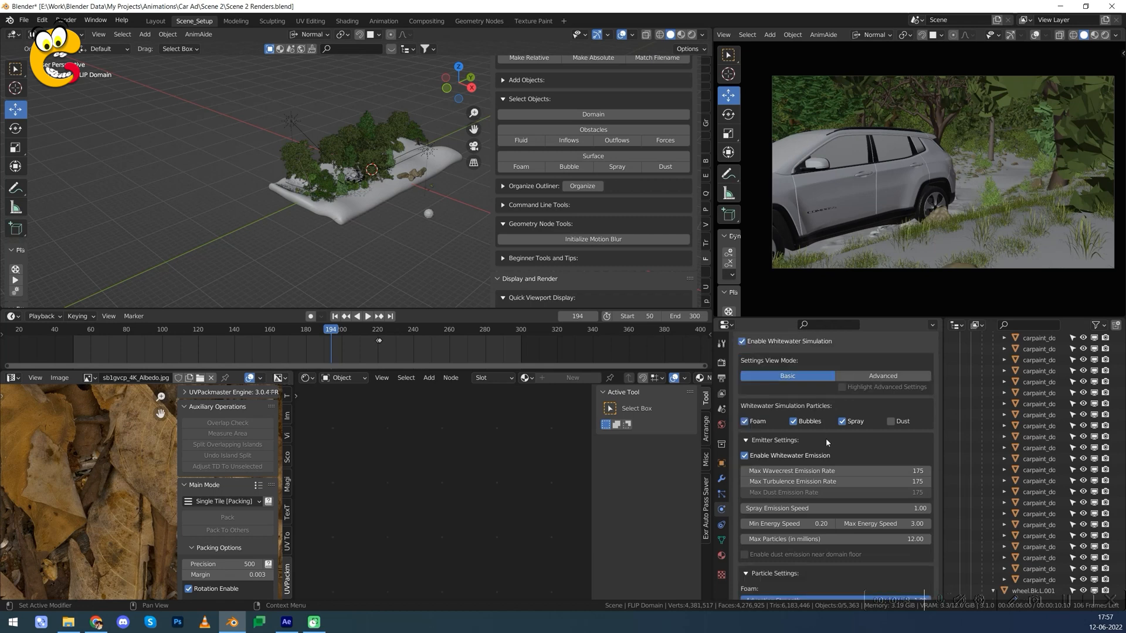
scroll(864, 384, down, 8)
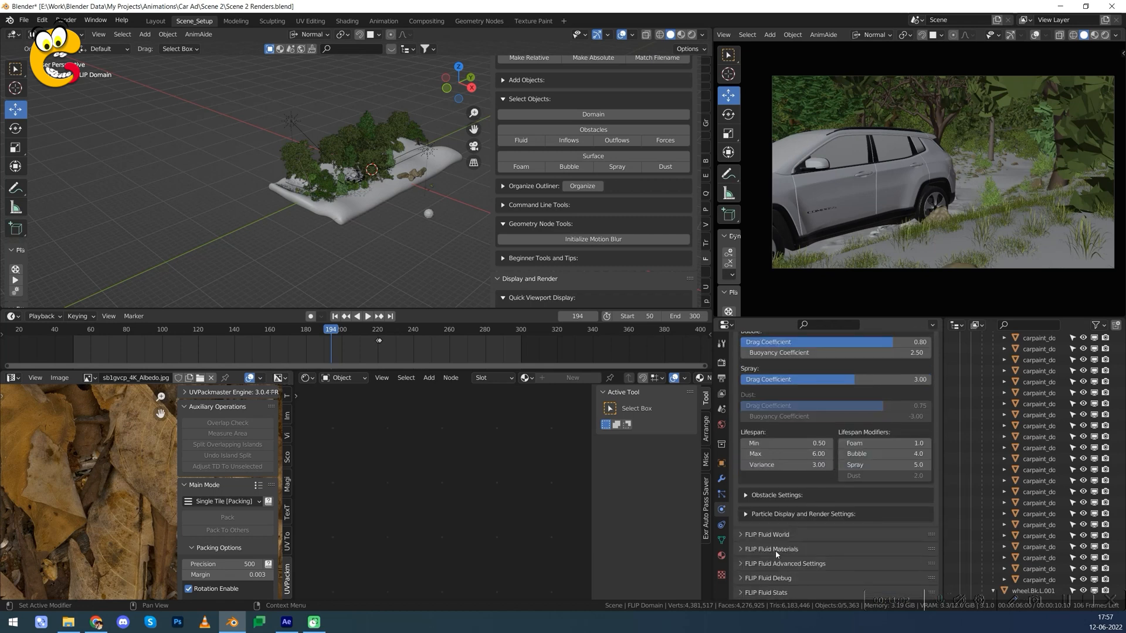
Briefly expand and collapse the domain's FLIP Fluid Materials, Advanced Settings, Debug, and World sections.
click(775, 552)
scroll(774, 546, down, 1)
click(772, 534)
click(774, 567)
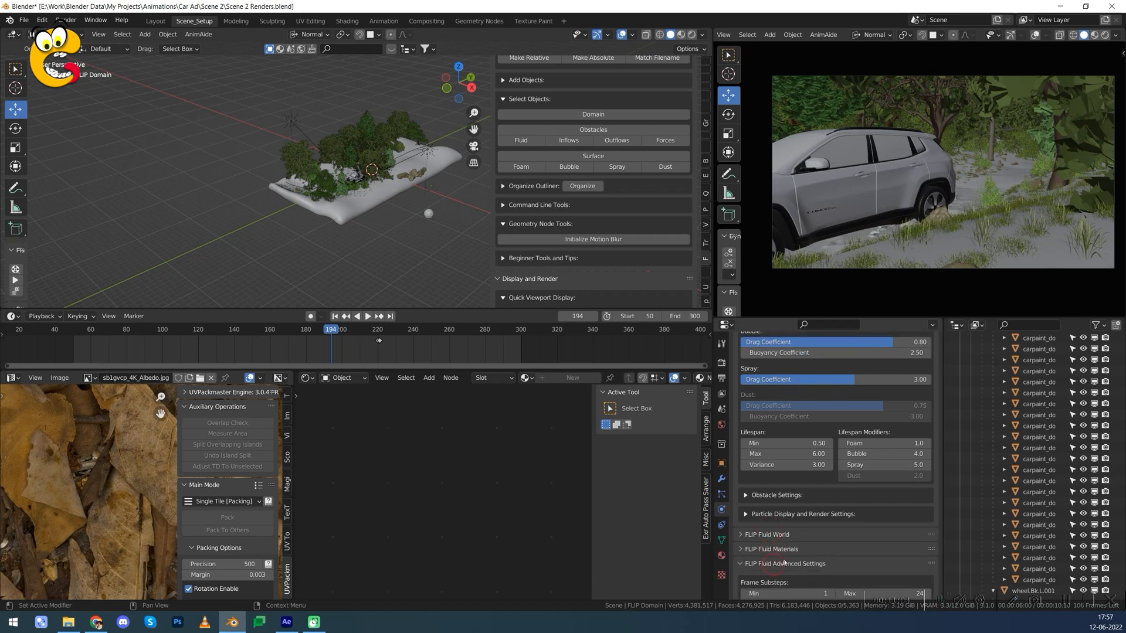
scroll(774, 566, down, 2)
click(777, 512)
click(781, 578)
click(780, 578)
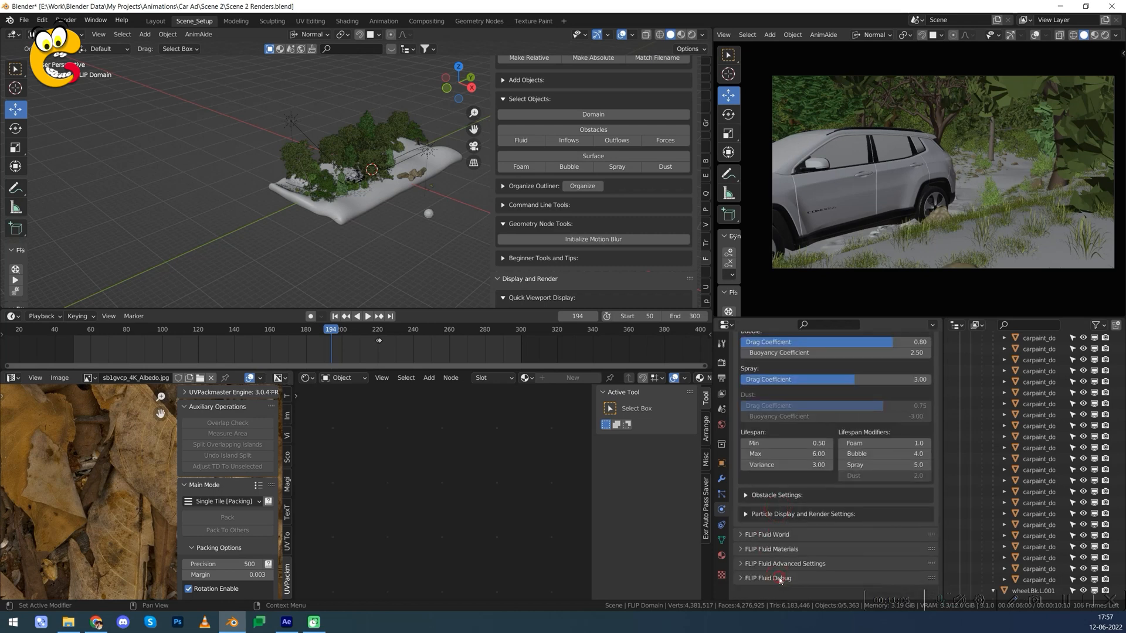
click(783, 534)
click(783, 534)
Review the whitewater particle settings, expand FLIP Fluid World, and examine its world scaling and viscosity settings.
scroll(807, 526, up, 2)
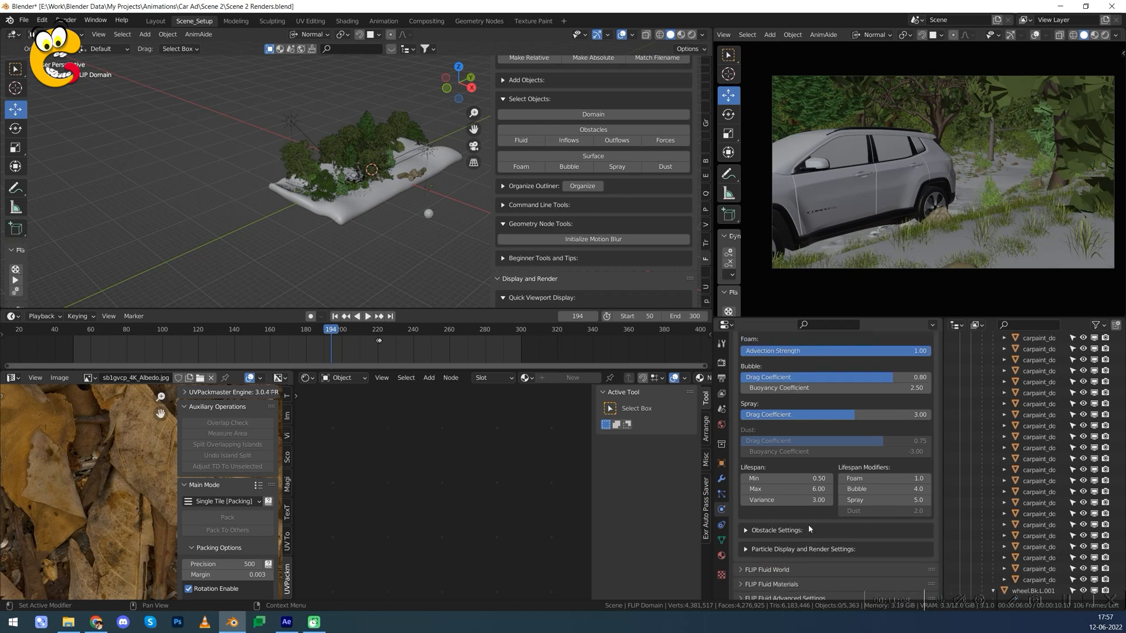
scroll(807, 524, up, 3)
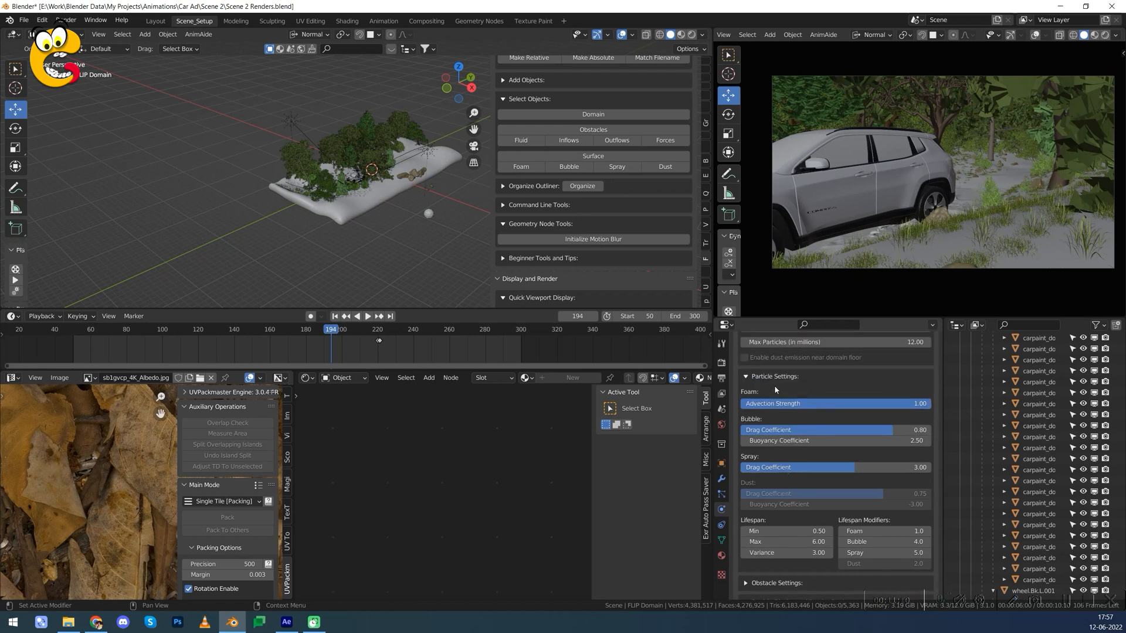
scroll(822, 469, down, 5)
click(780, 535)
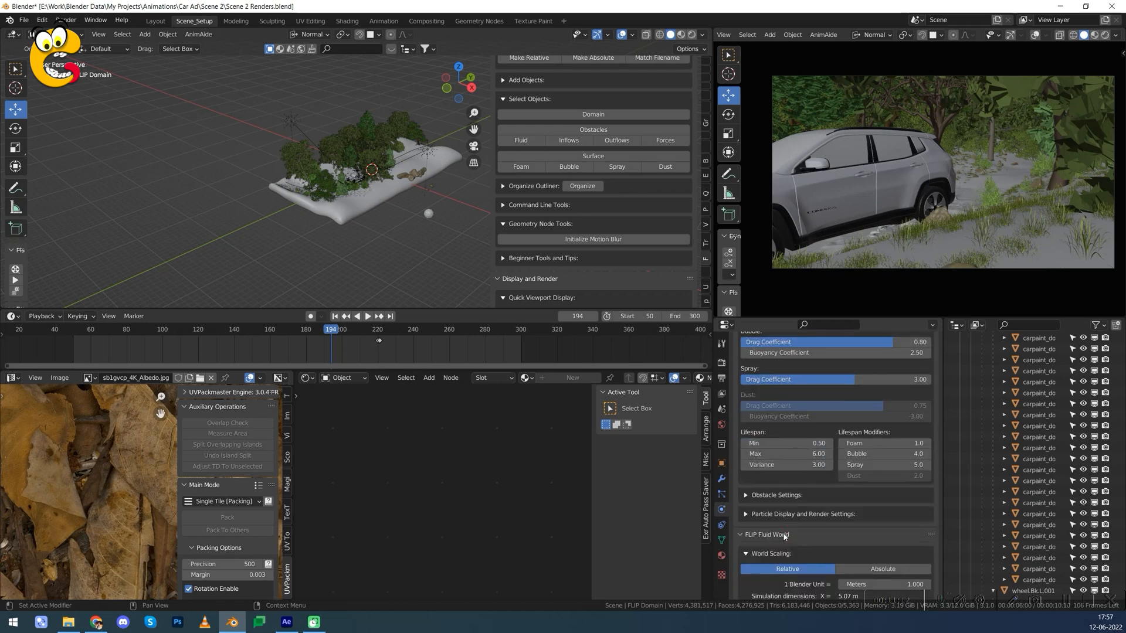
scroll(785, 538, down, 9)
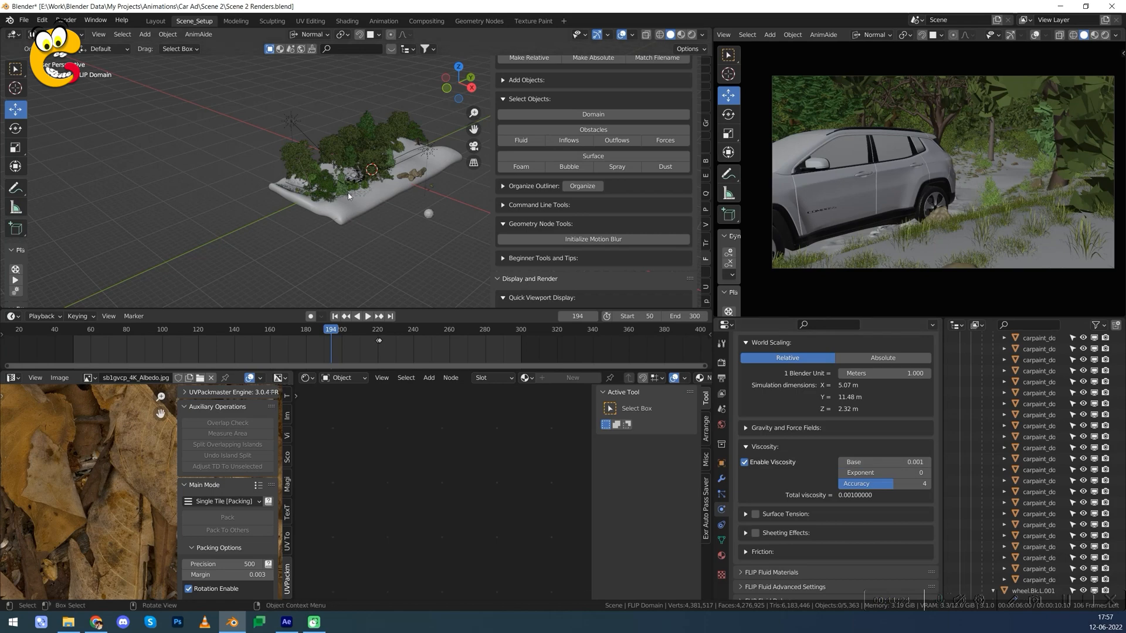
View the car up close and review the domain's whitewater, grid info, and simulation resolution settings again.
scroll(374, 200, up, 10)
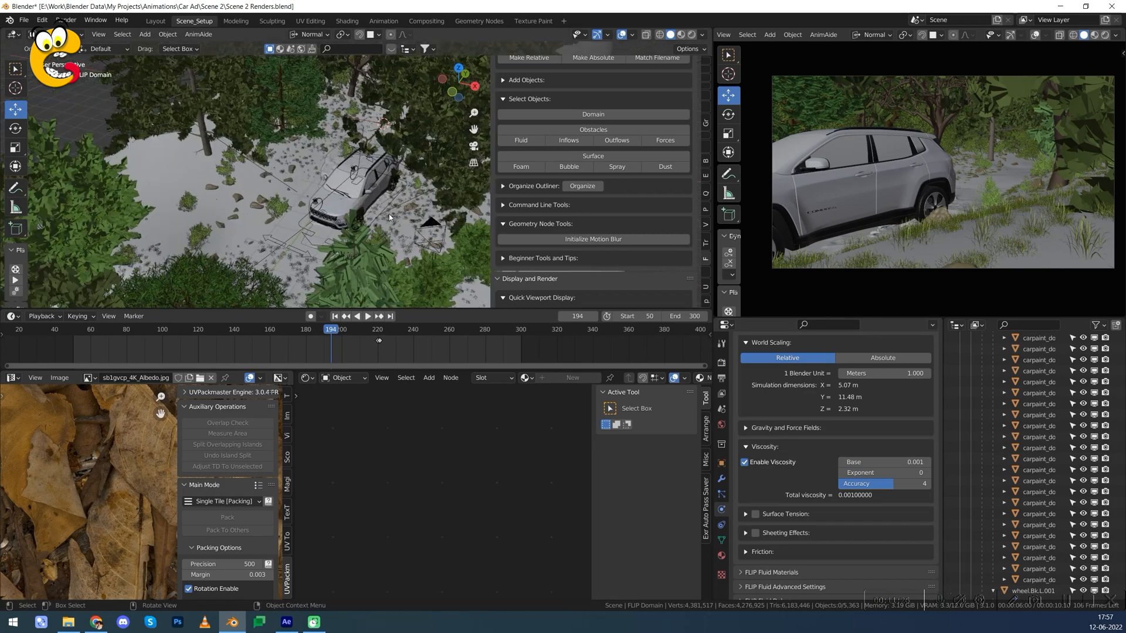
scroll(794, 426, up, 2)
scroll(822, 494, up, 15)
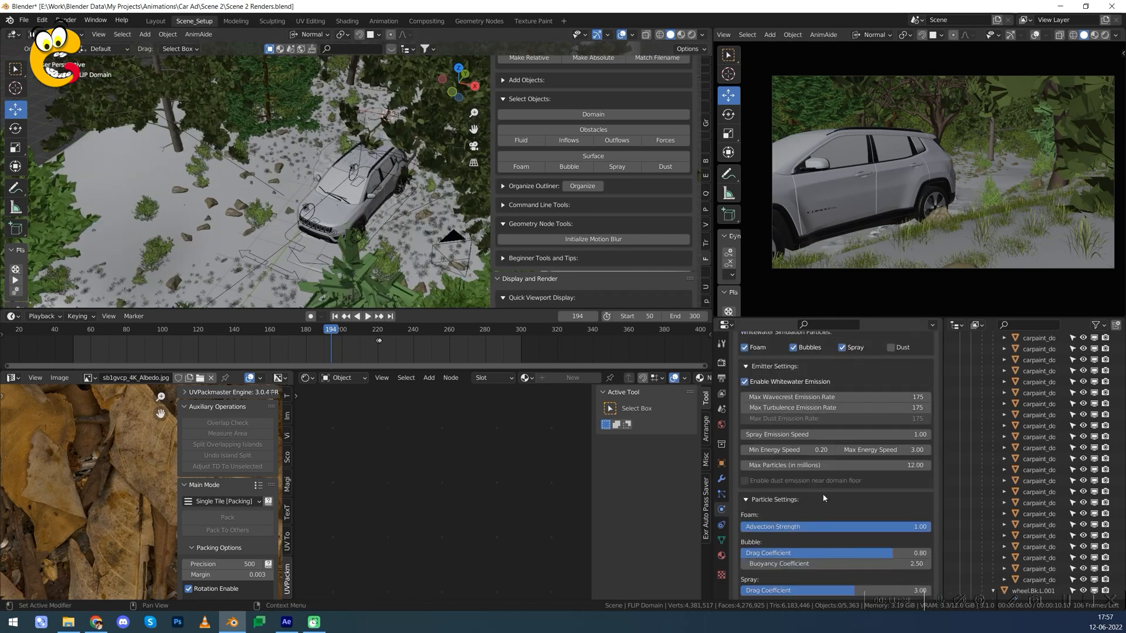
scroll(822, 494, up, 12)
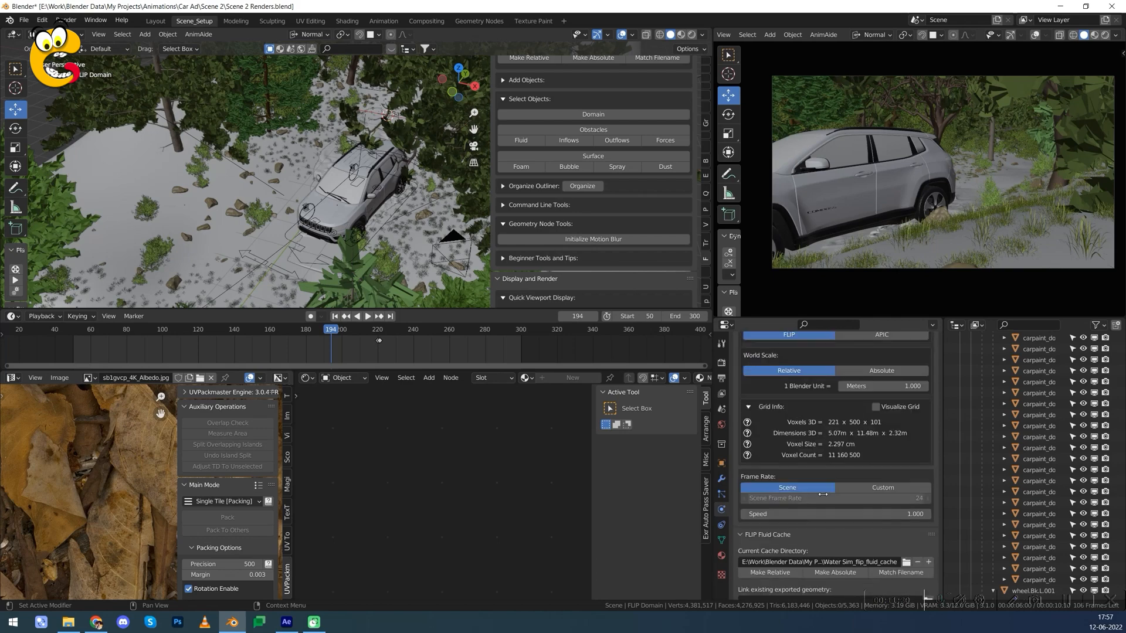
scroll(822, 493, up, 5)
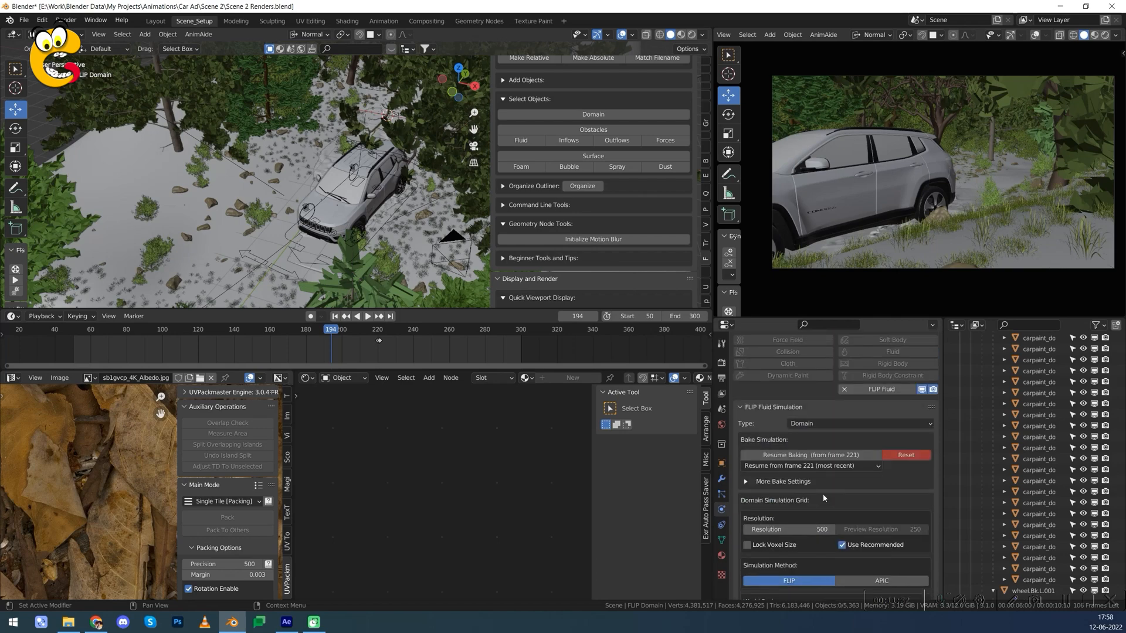
scroll(822, 494, down, 6)
Select the Sun light beside the forest terrain and view its direction from several angles.
scroll(242, 163, down, 4)
middle_drag(242, 164, 399, 157)
click(390, 135)
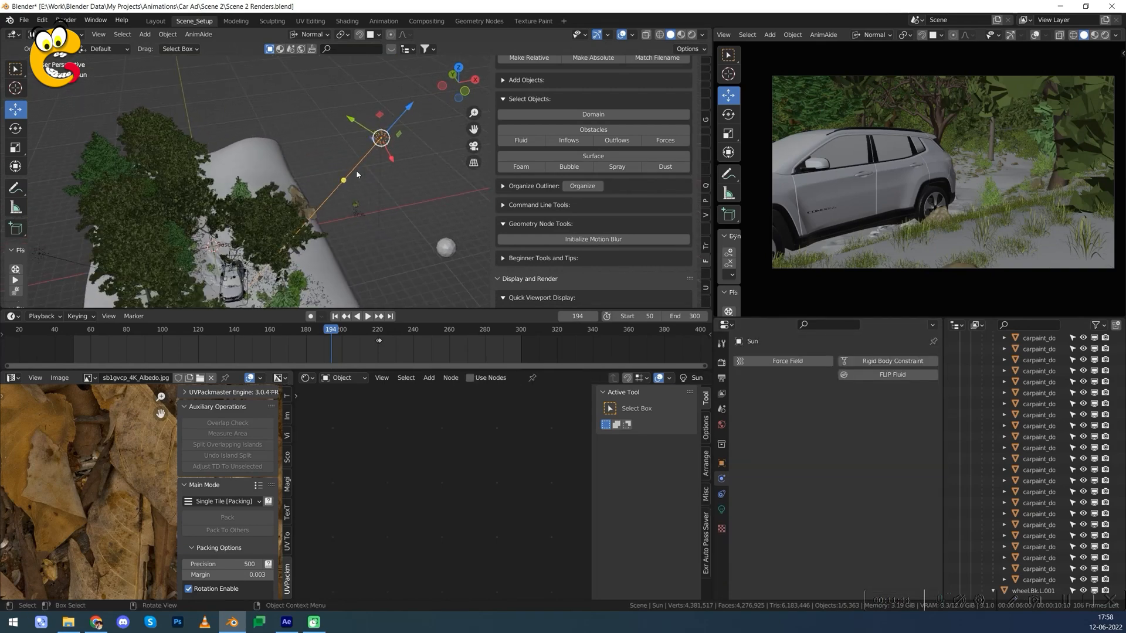
middle_drag(359, 190, 184, 173)
click(188, 157)
shift+middle_drag(183, 173, 356, 176)
click(320, 174)
mouse_move(356, 145)
mouse_down()
mouse_move(362, 139)
mouse_move(355, 148)
mouse_up()
Select the second sun light, Sun.001, on the opposite side of the terrain, view it, and deselect everything.
key(shift+d)
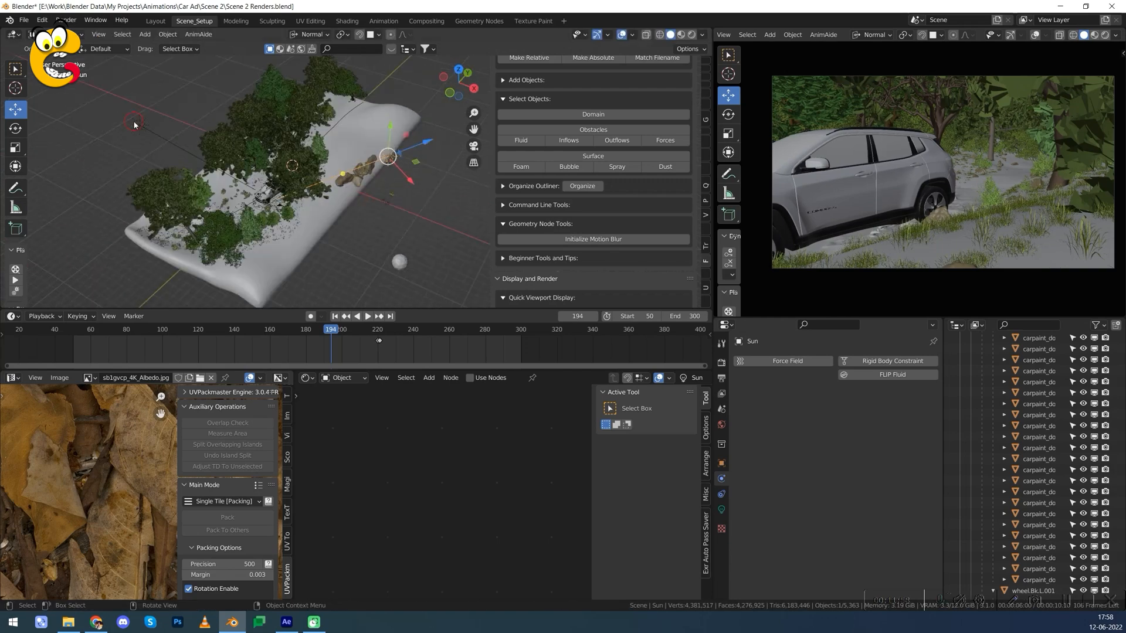
click(307, 159)
middle_drag(307, 158, 388, 269)
key(alt+a)
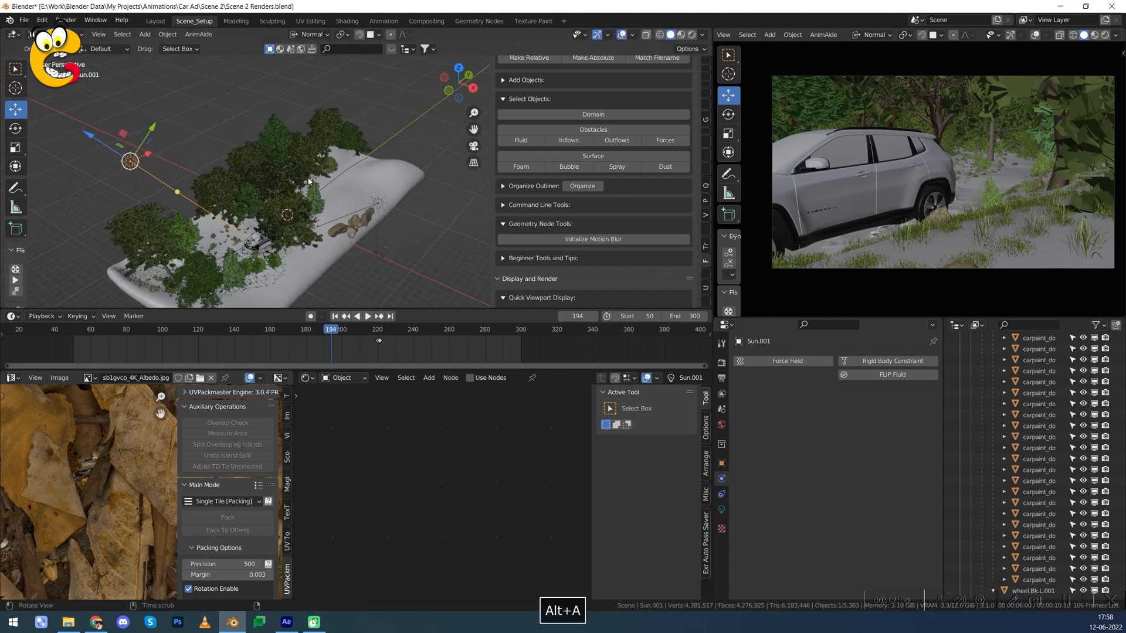
middle_drag(301, 174, 137, 164)
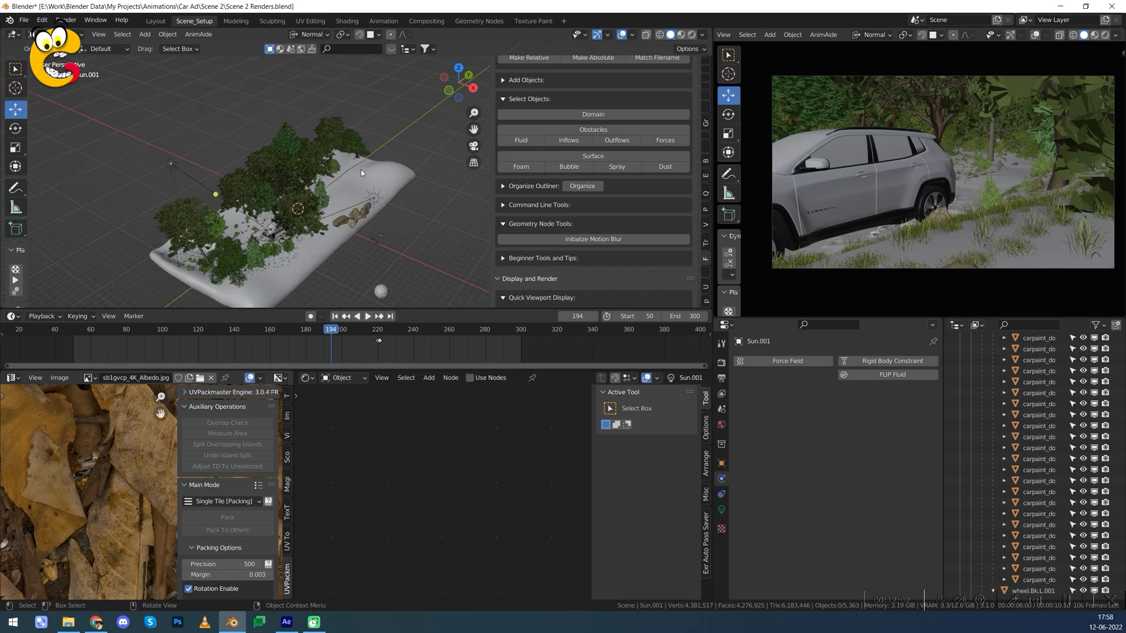
Clear the selection and save the Scene 2 Renders file with the whole terrain in view.
scroll(336, 158, down, 4)
key(alt+a)
mouse_move(375, 223)
middle_down()
mouse_move(384, 218)
mouse_move(368, 227)
middle_up()
scroll(368, 227, up, 3)
key(ctrl+s)
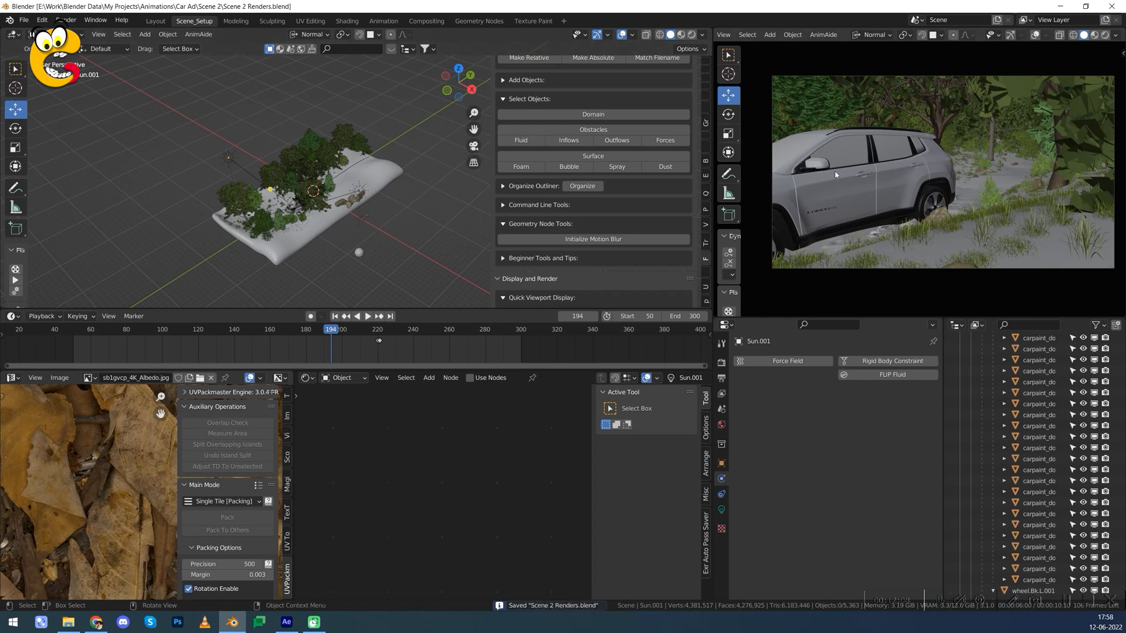
middle_drag(319, 201, 332, 204)
key(ctrl+s)
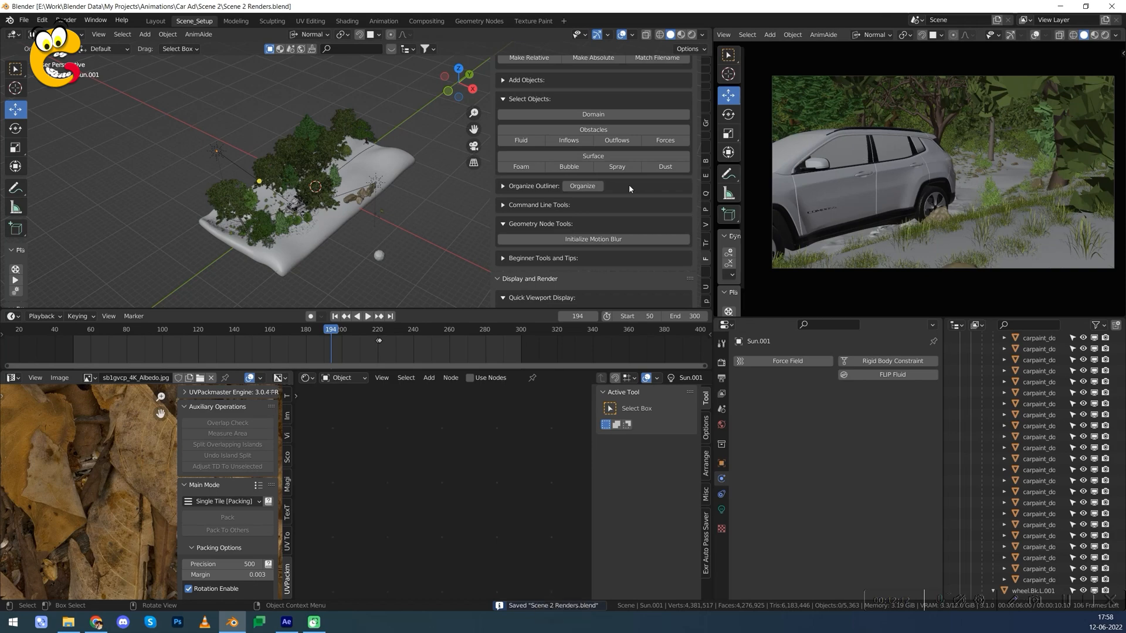
Open the scene's render settings and examine the viewport and render sampling, denoise, and film options.
scroll(269, 216, up, 8)
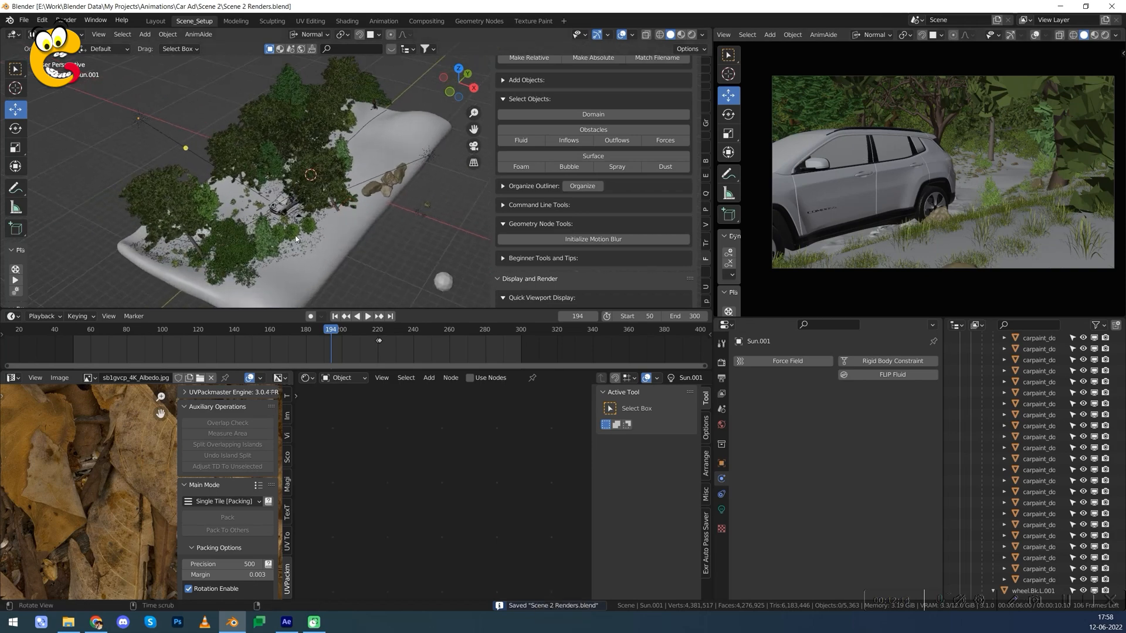
scroll(309, 195, down, 5)
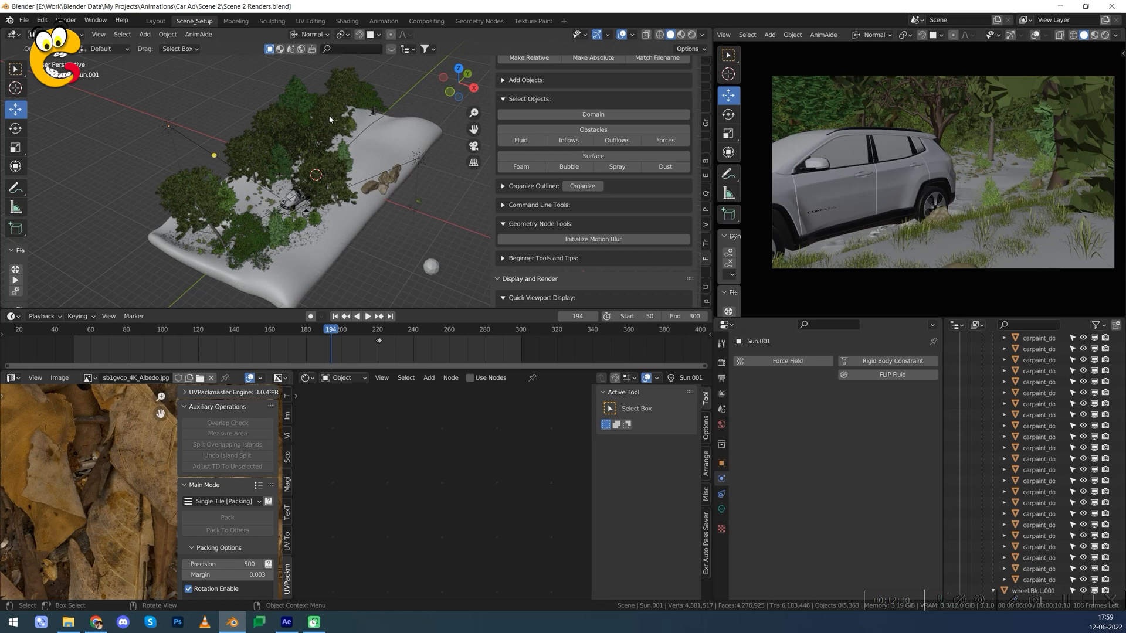
click(721, 362)
scroll(812, 498, down, 8)
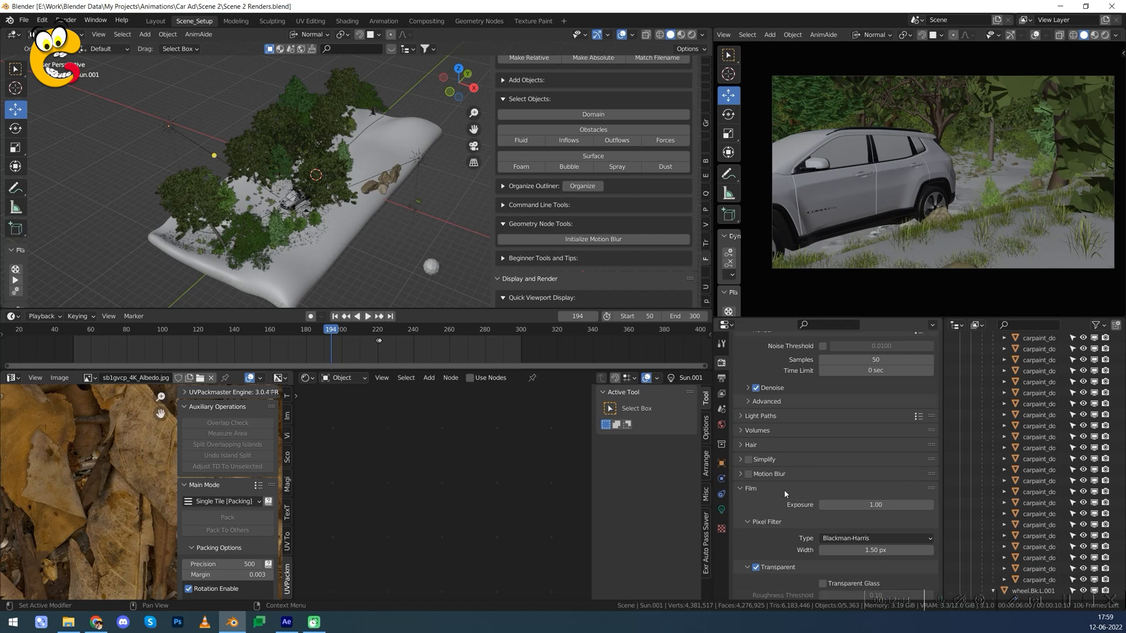
scroll(787, 502, up, 2)
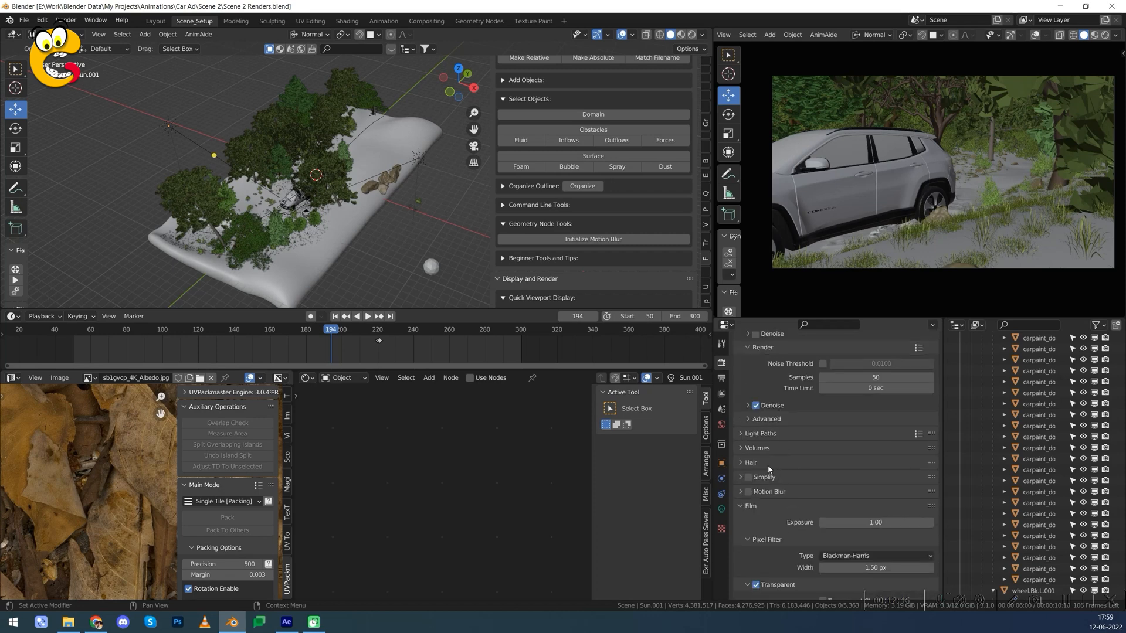
scroll(782, 452, up, 2)
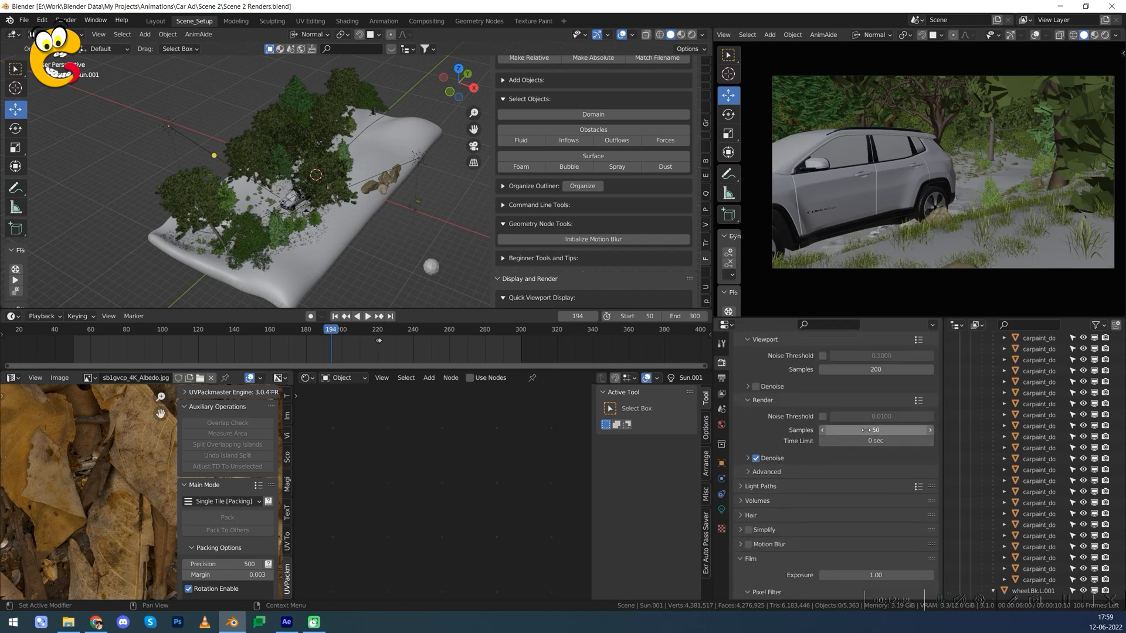
Examine the scene's color management settings and the available View Transform options, keeping Filmic.
scroll(821, 474, down, 4)
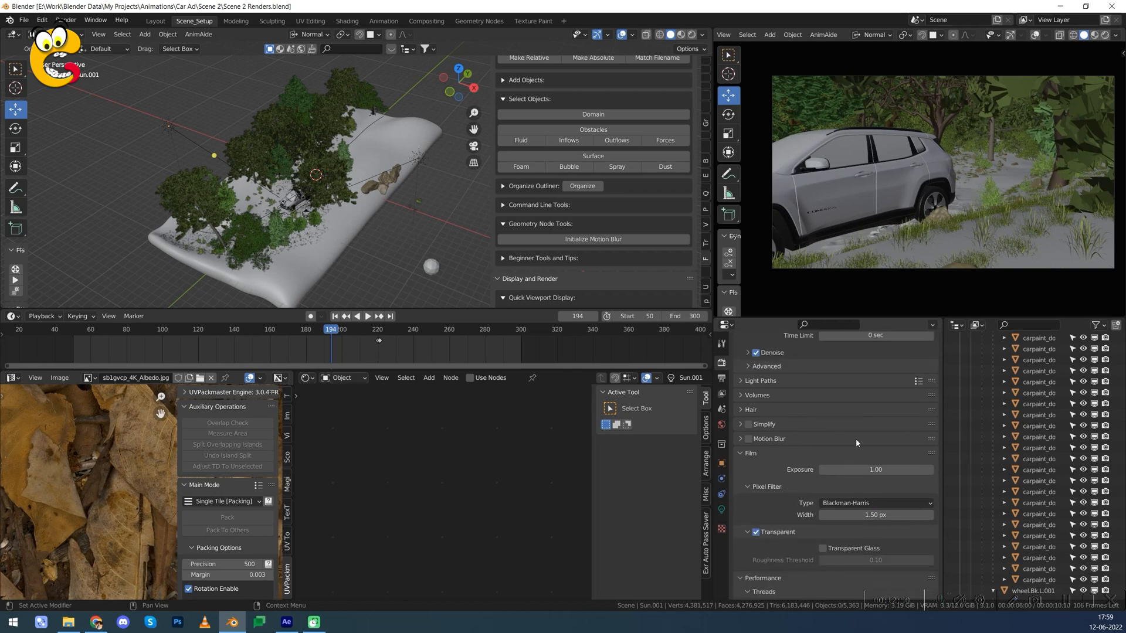
scroll(856, 438, down, 13)
scroll(876, 438, down, 5)
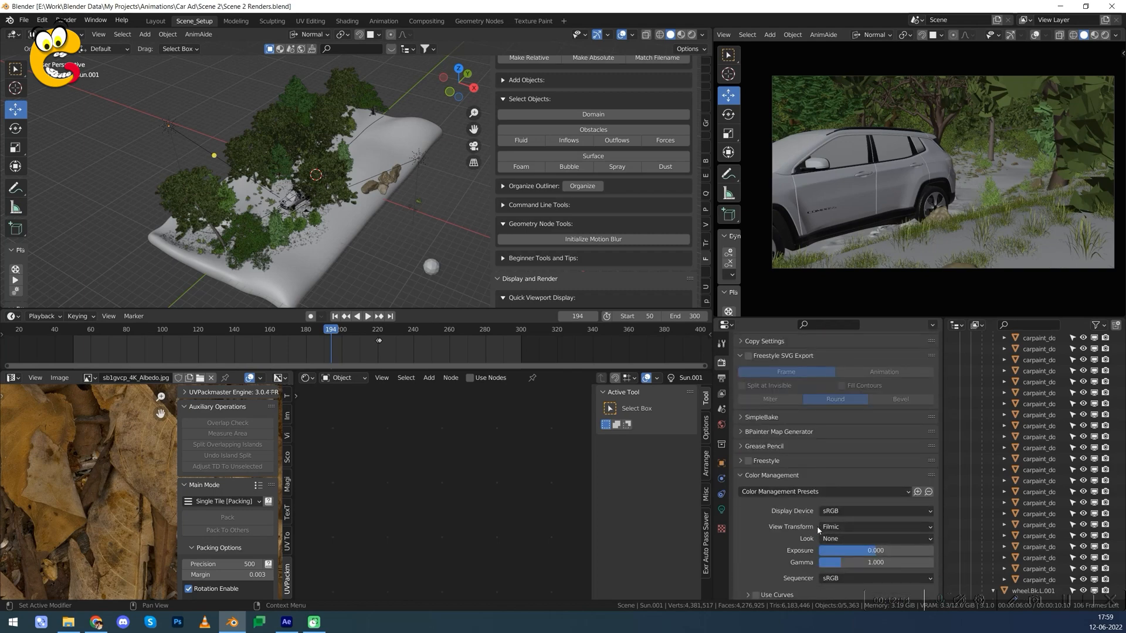
scroll(818, 526, up, 4)
scroll(835, 494, down, 4)
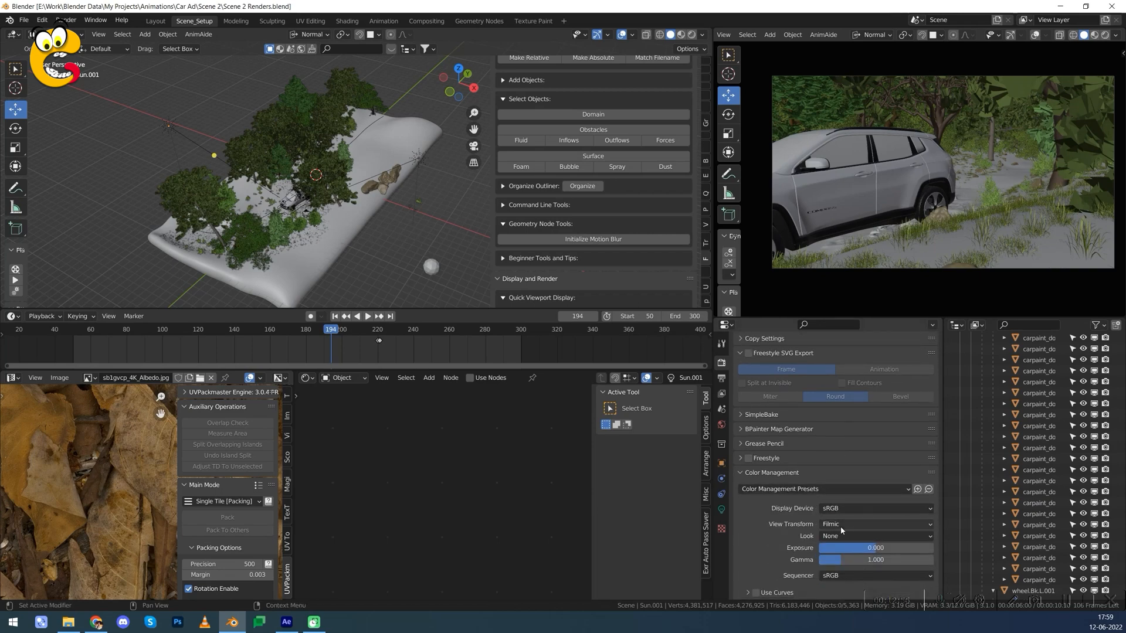
click(839, 526)
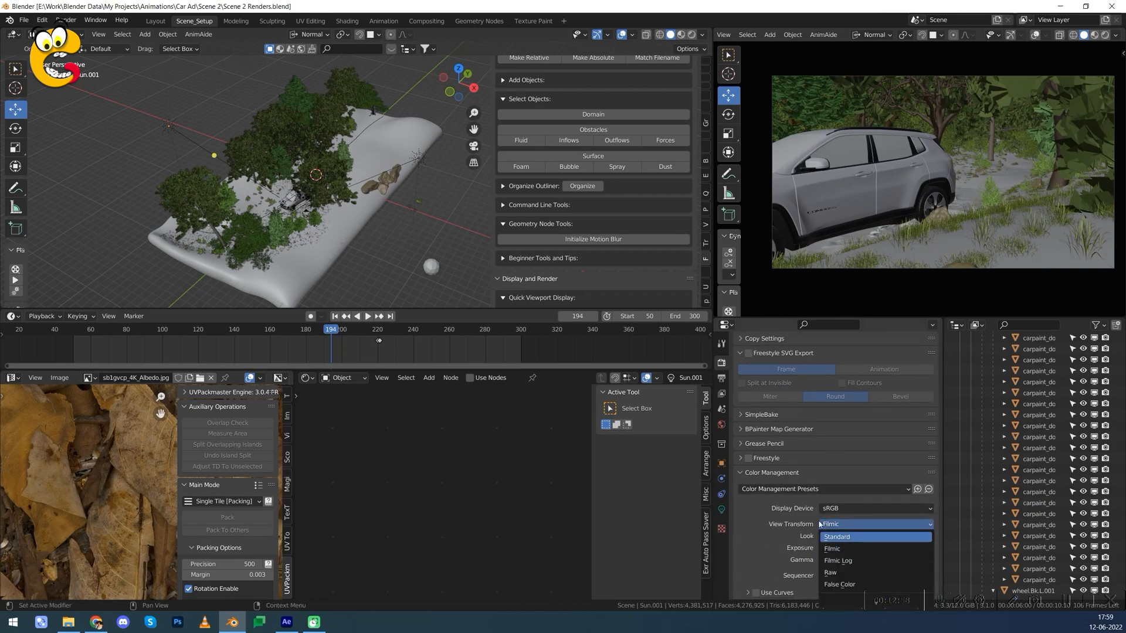
key(Escape)
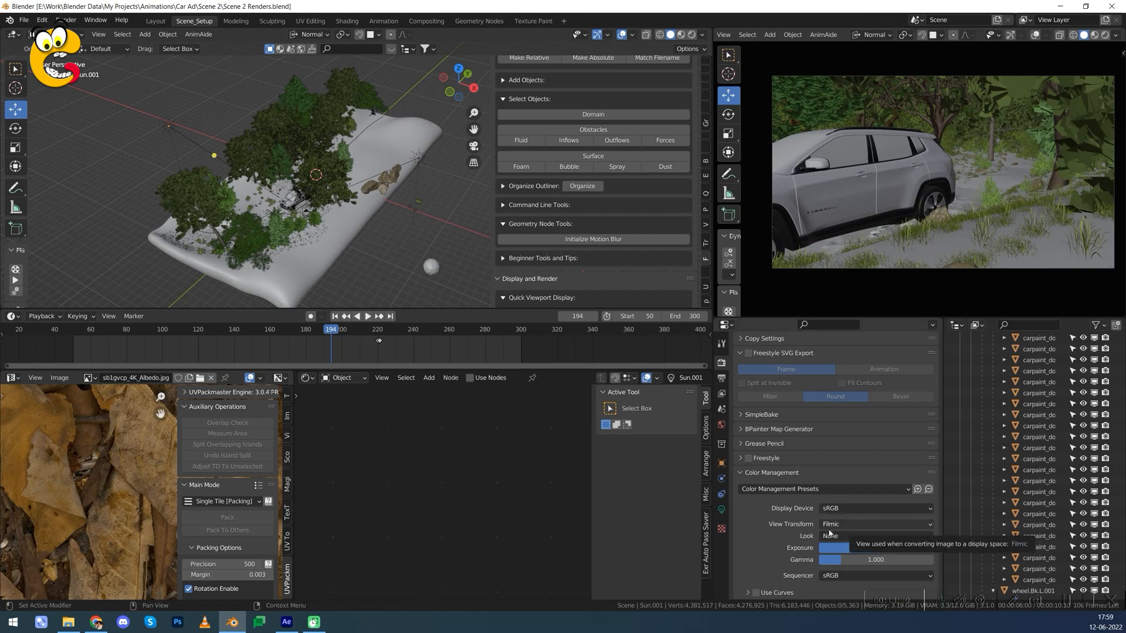
Open the Compositing workspace and examine how the Render Layers passes feed the Denoise and Composite nodes.
click(472, 22)
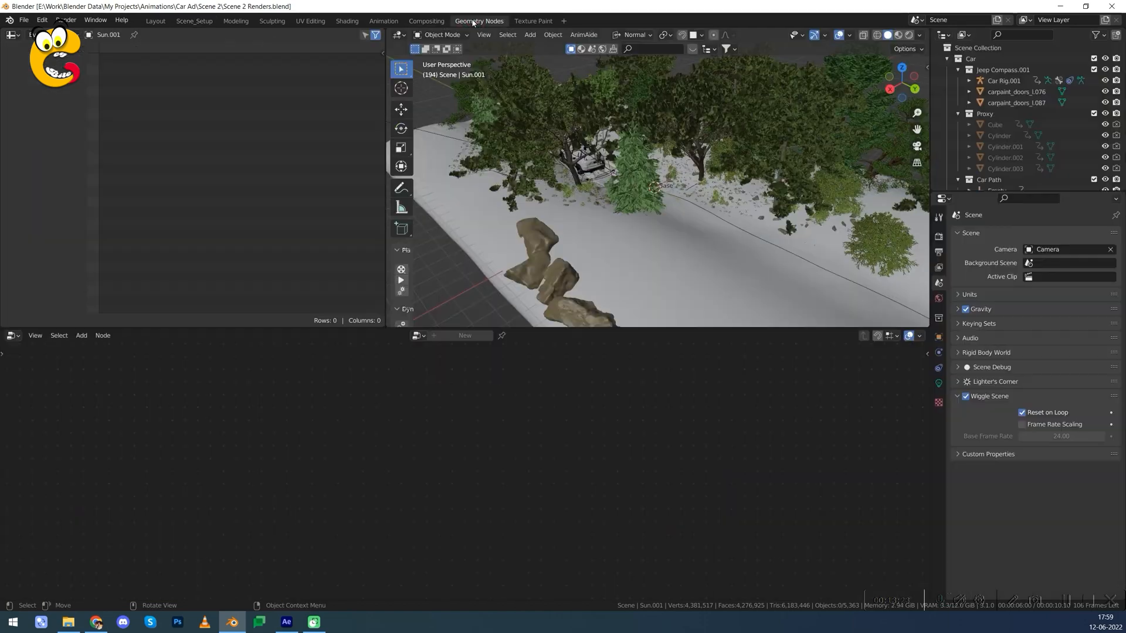
click(426, 22)
click(473, 176)
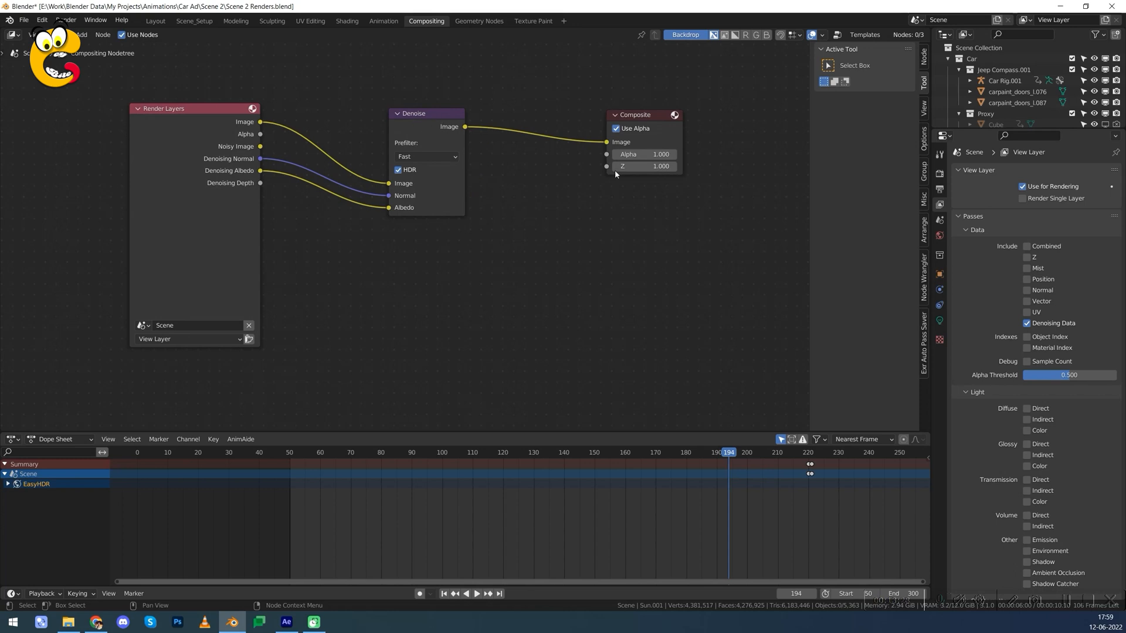
scroll(529, 211, down, 1)
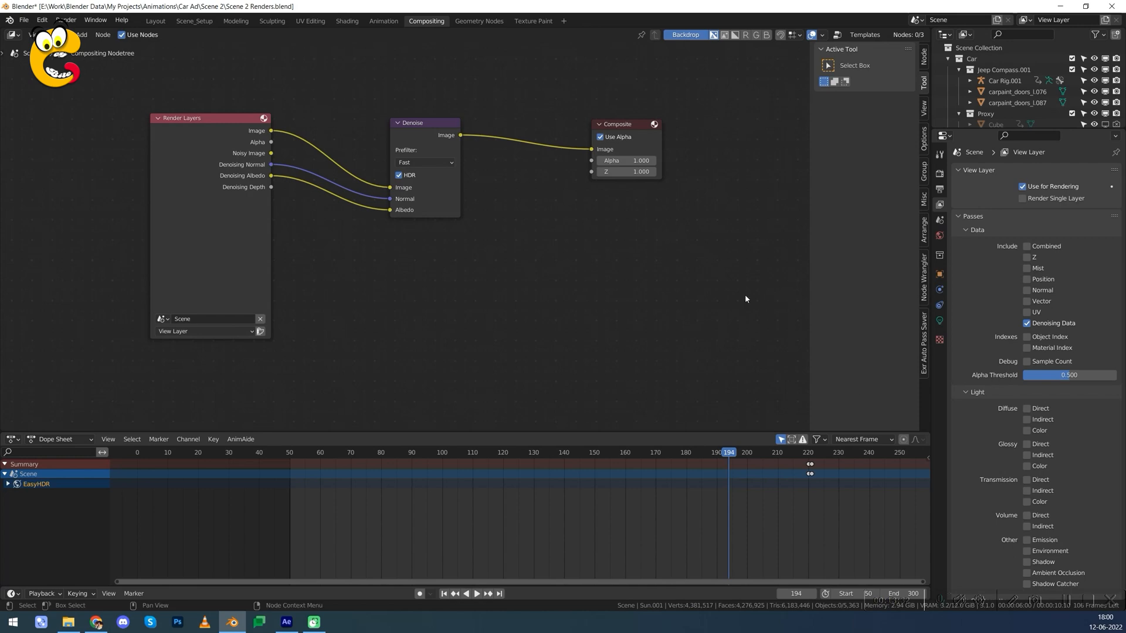
Switch to After Effects, move the Scene 2 composition's playhead to 0:00:01:13, and collapse Adjustment Layer 2's properties.
click(1060, 6)
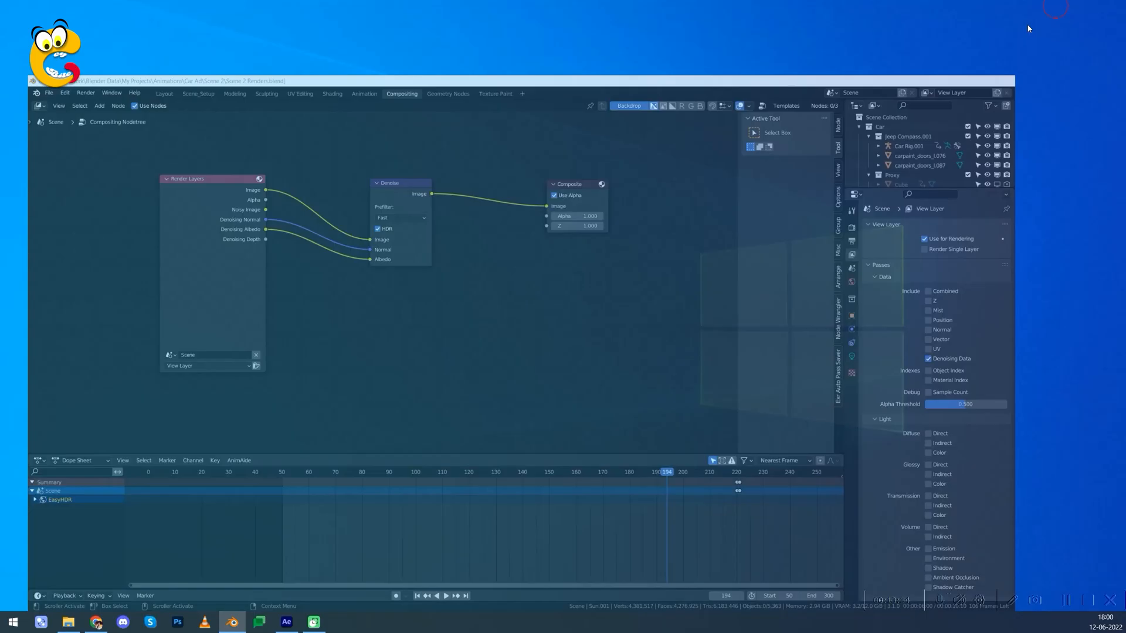
click(287, 621)
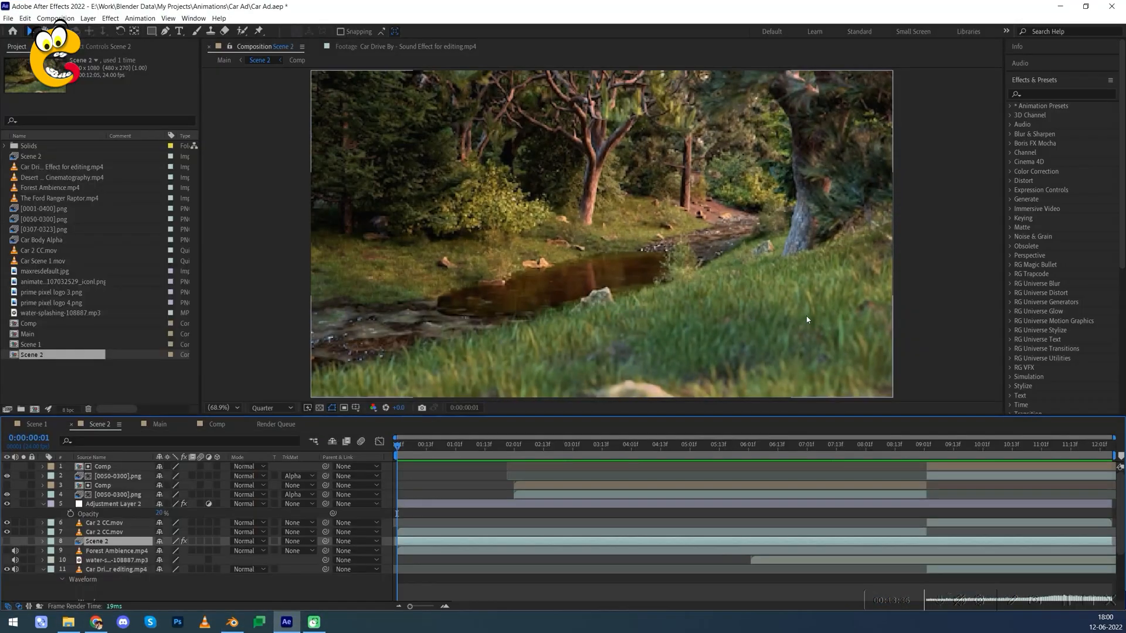
drag(428, 450, 484, 452)
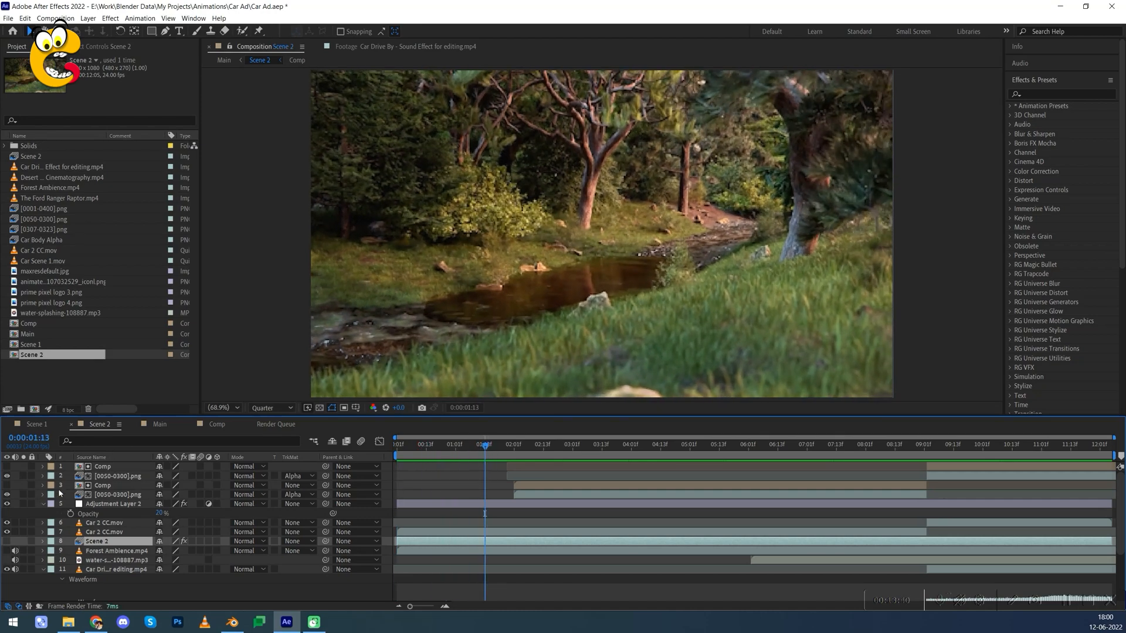
click(41, 504)
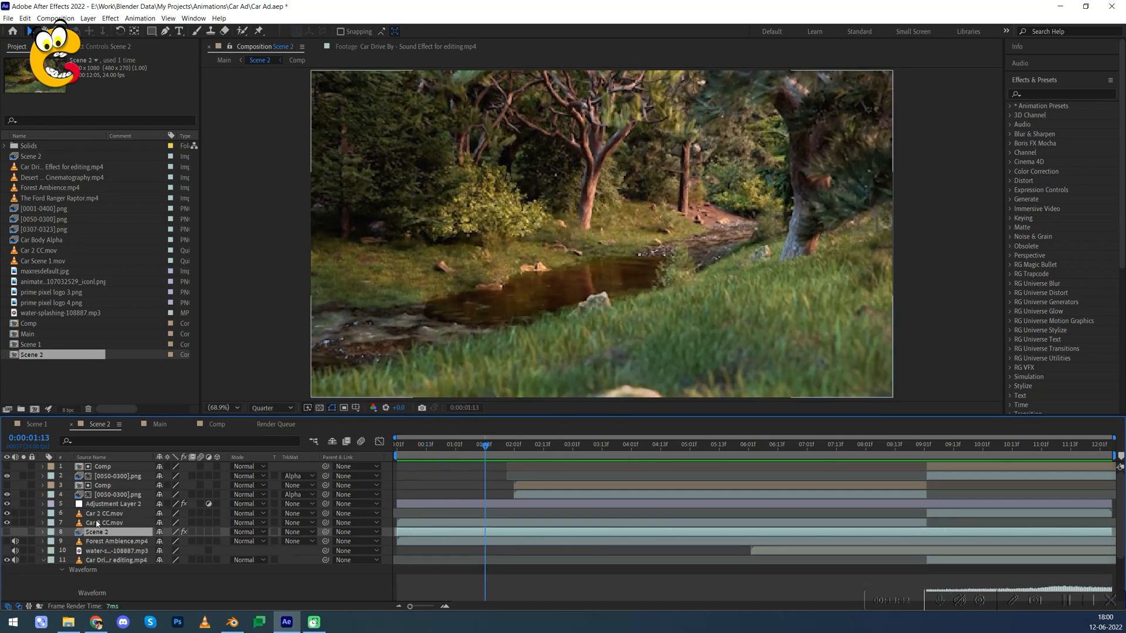
Check layer 4 [0050-0300].png by hiding and showing it, and select each of the two Car 2 CC.mov layers.
click(7, 495)
click(7, 495)
click(109, 515)
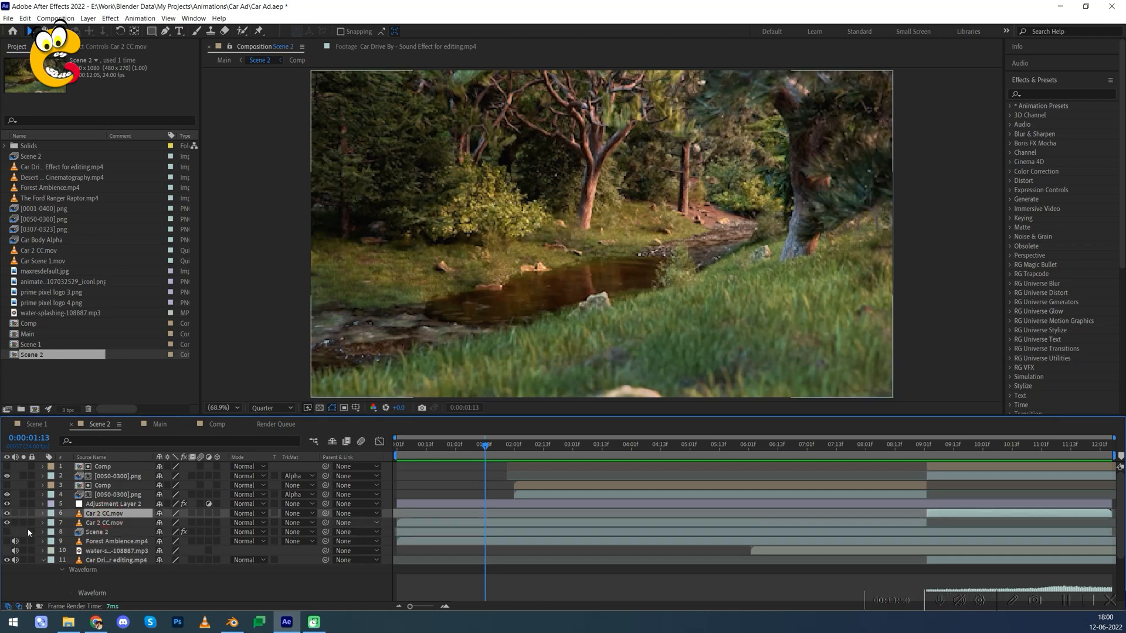
click(100, 522)
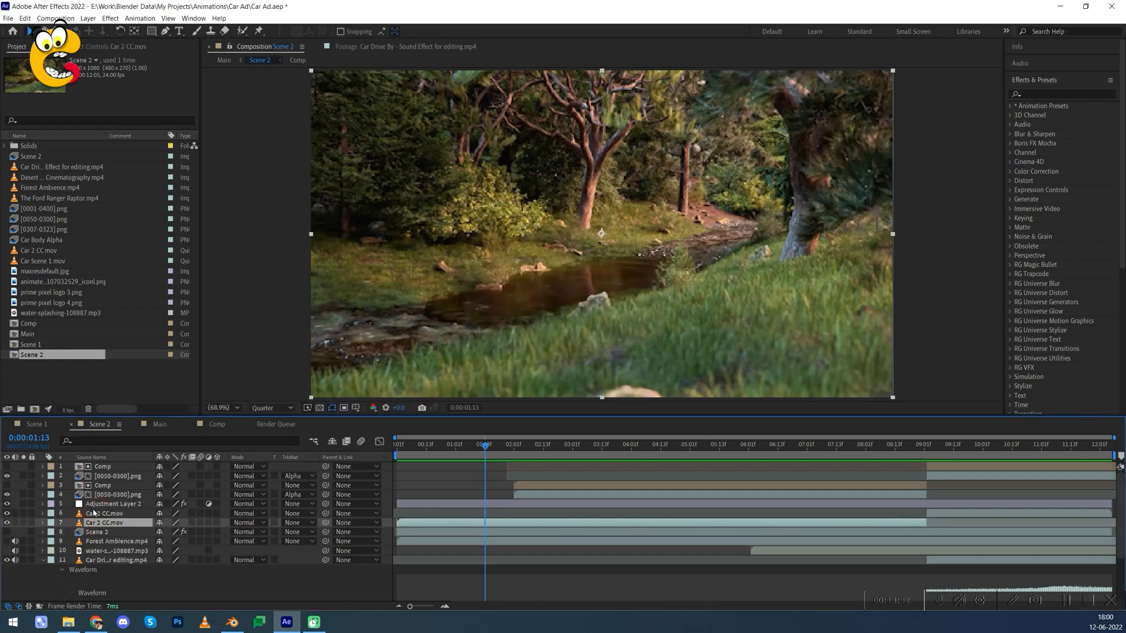
Set the composition preview resolution to Full and compare the image with Adjustment Layer 2 hidden and shown.
click(95, 504)
click(8, 505)
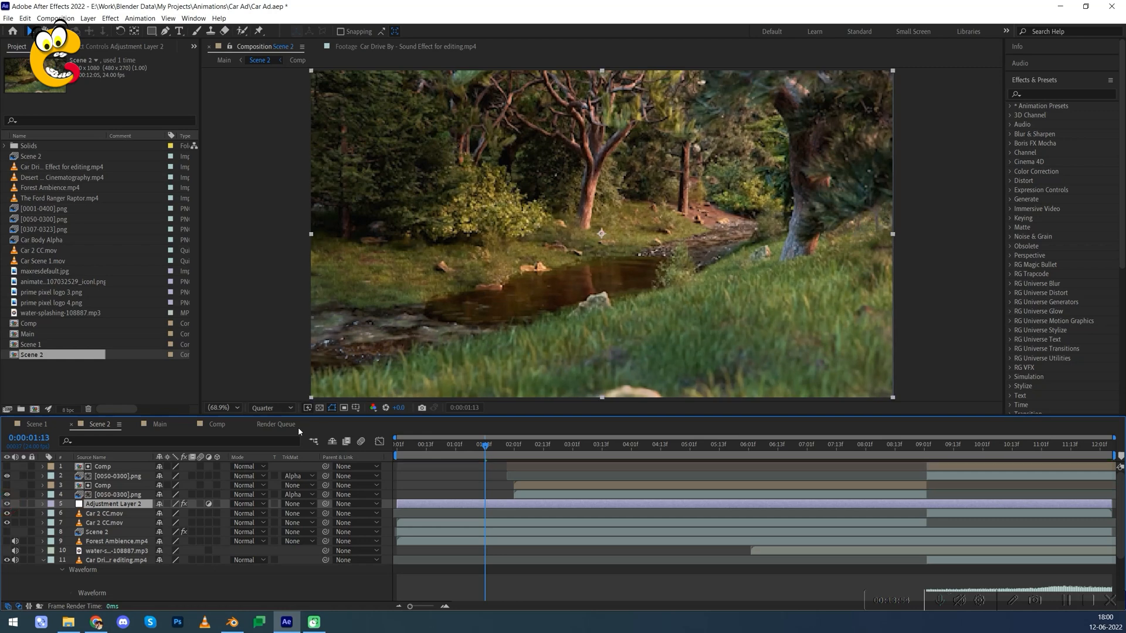
click(272, 407)
click(267, 434)
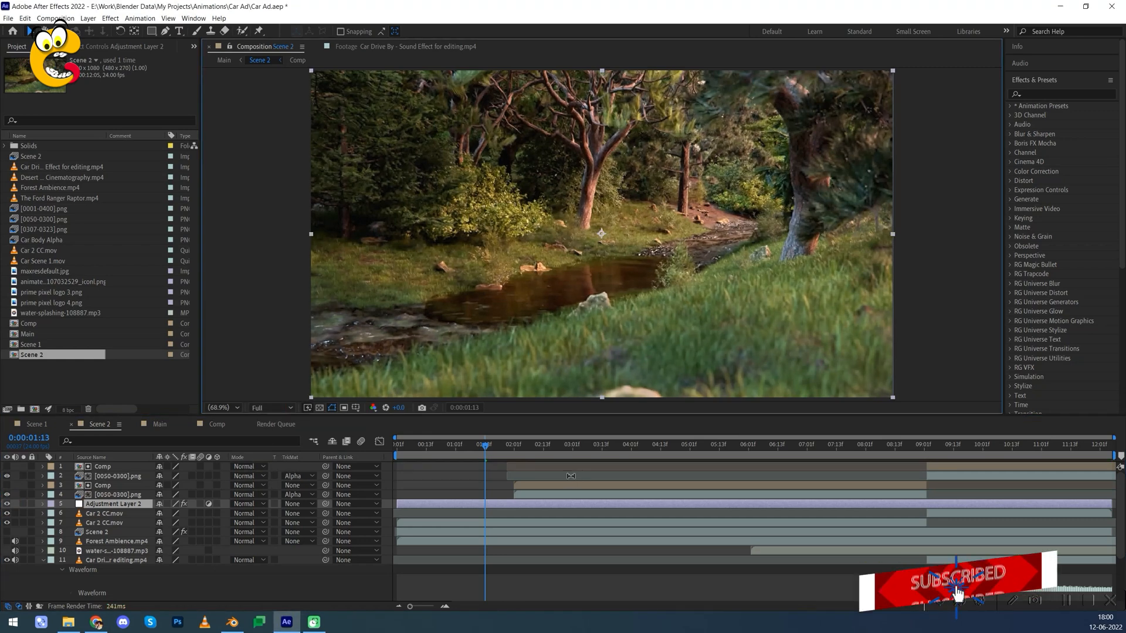
click(7, 505)
click(7, 505)
click(8, 505)
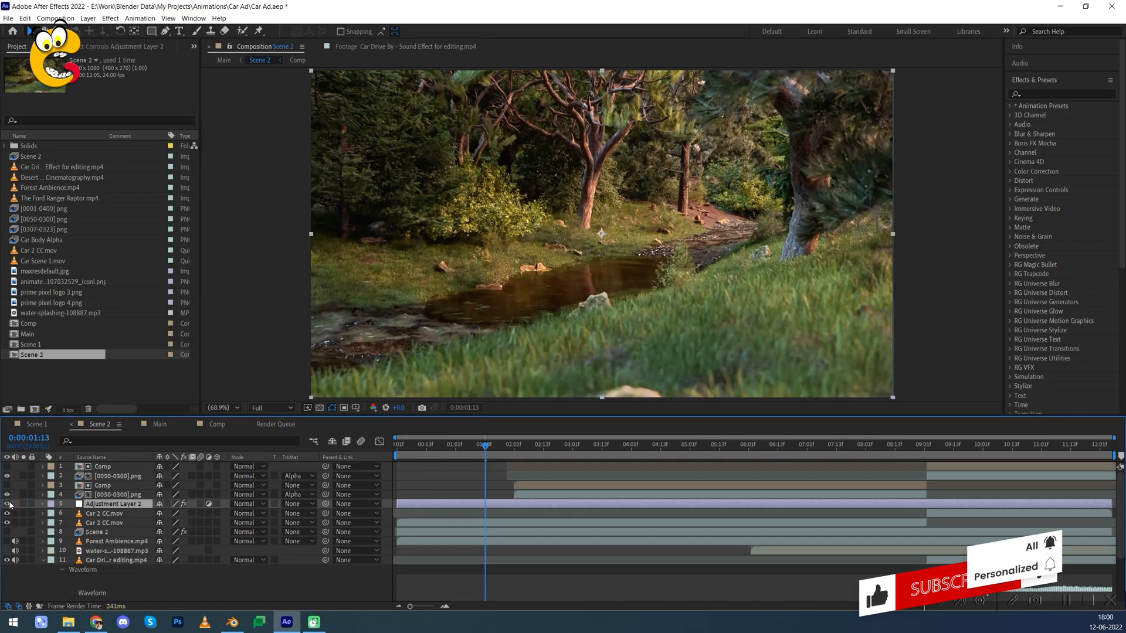
Select layer 4 [0050-0300].png and move the playhead to 0:00:05:22 to view the car up close.
drag(486, 451, 573, 446)
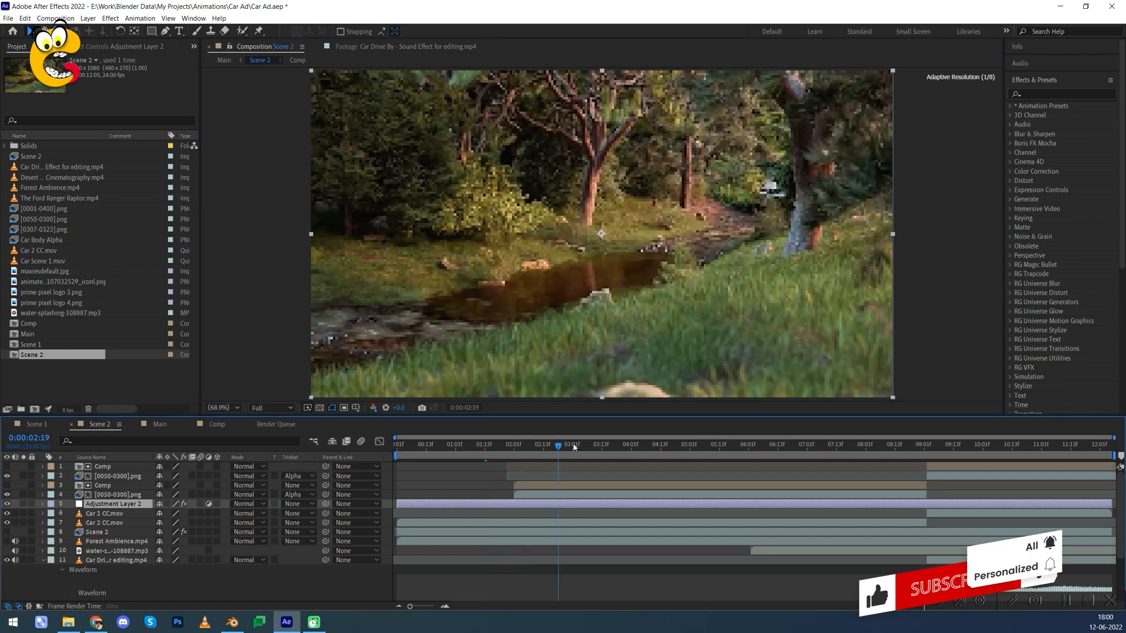
click(552, 497)
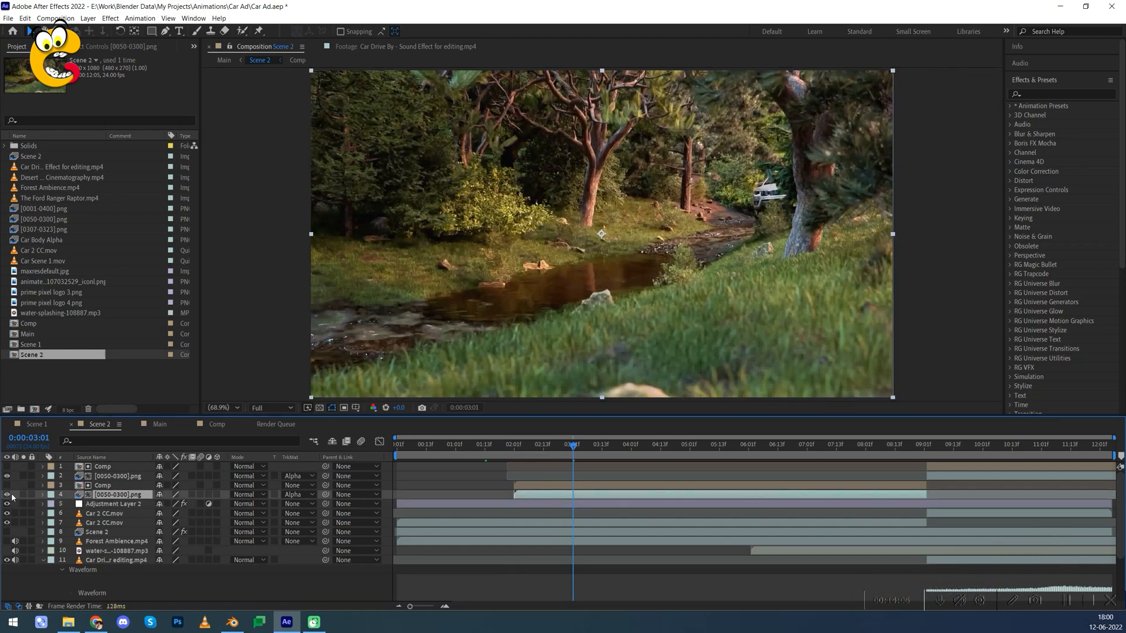
drag(621, 446, 741, 456)
scroll(717, 260, up, 4)
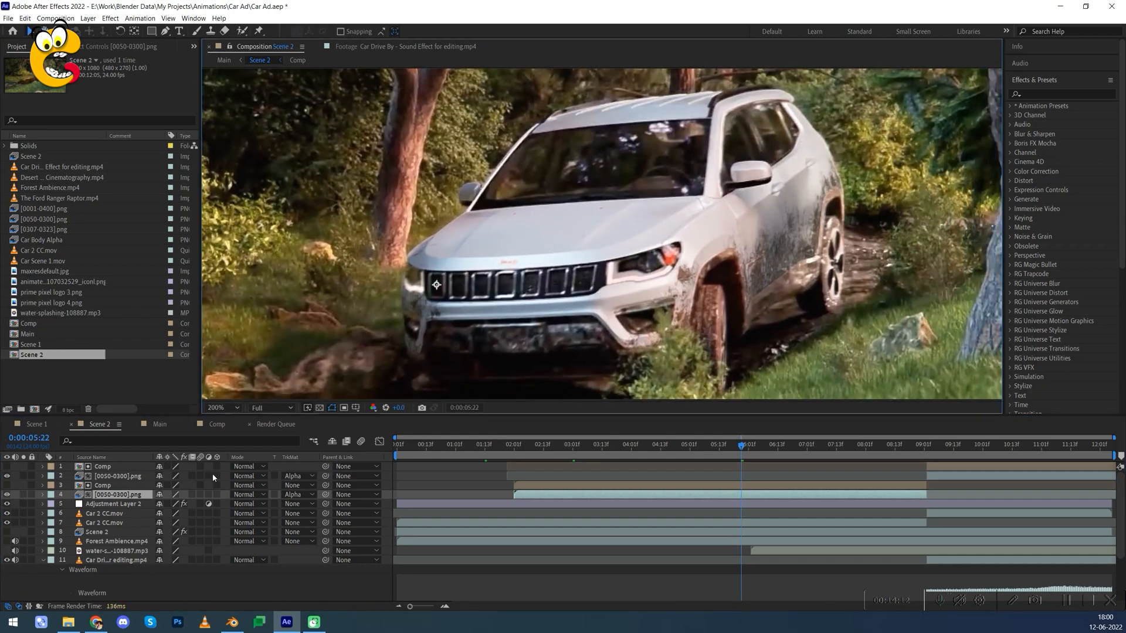
Compare the car body's color with the [0050-0300].png overlay layer hidden and shown, leaving the layer visible.
click(8, 496)
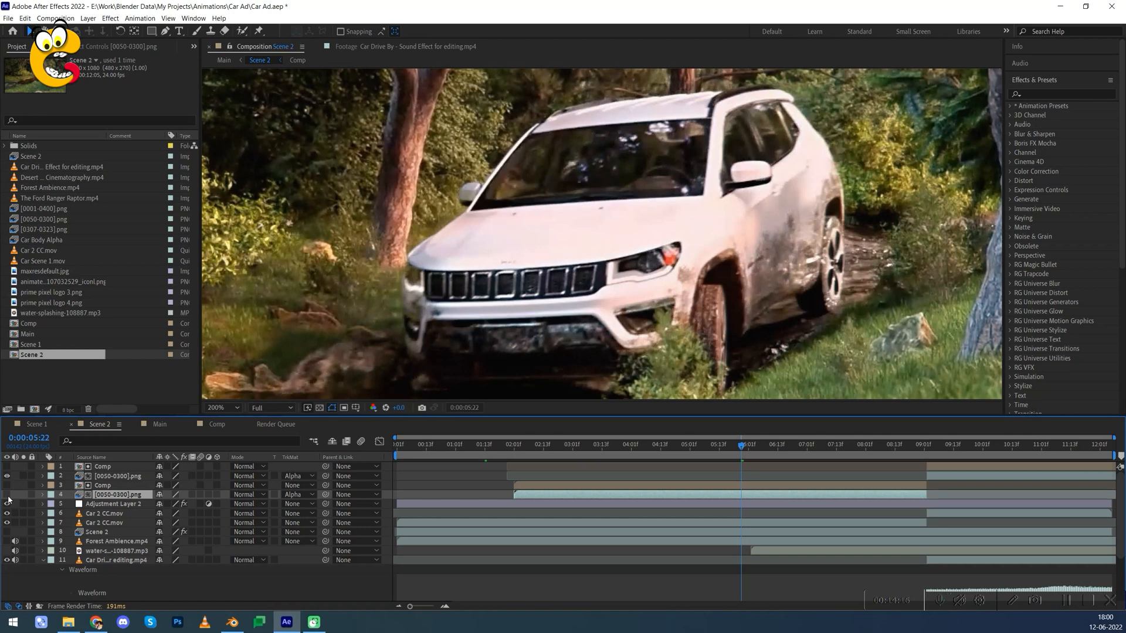
click(7, 495)
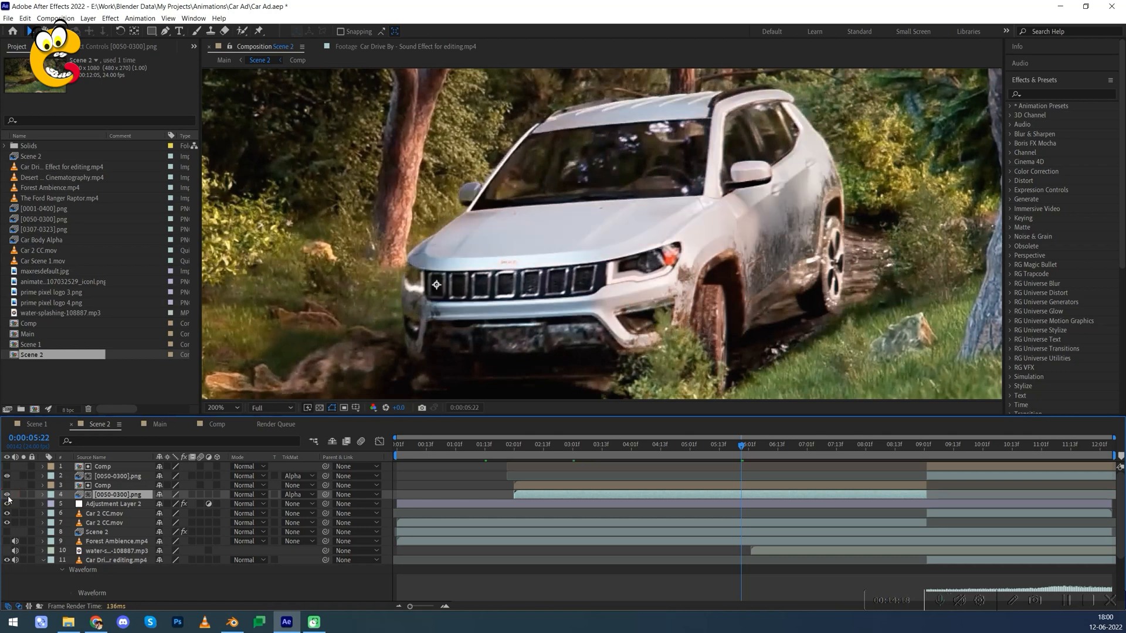
click(8, 496)
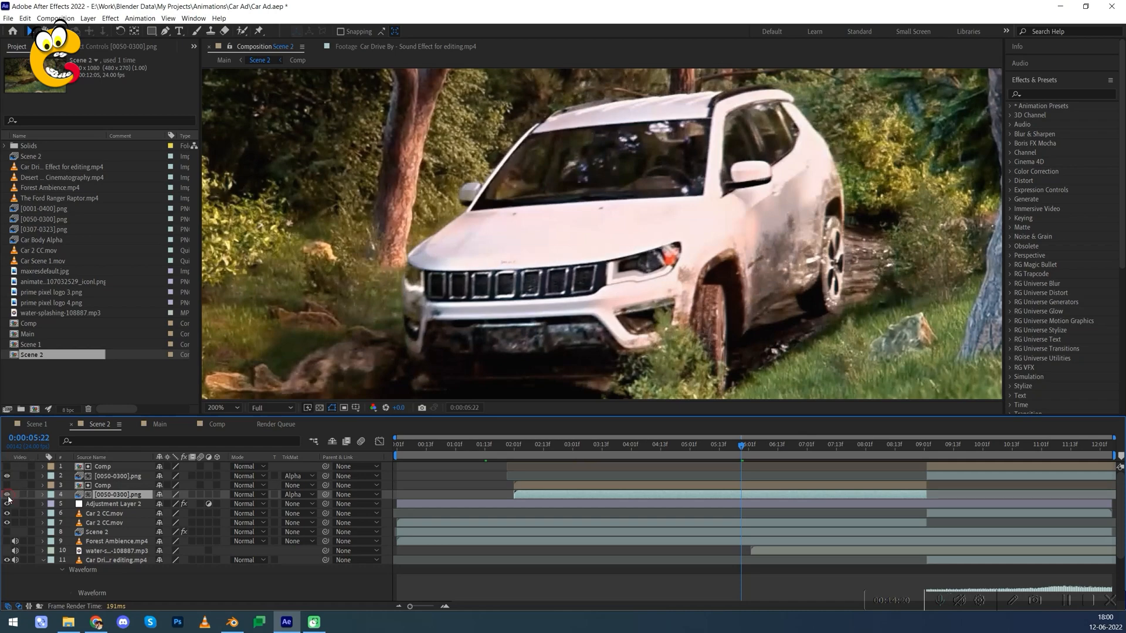
click(8, 496)
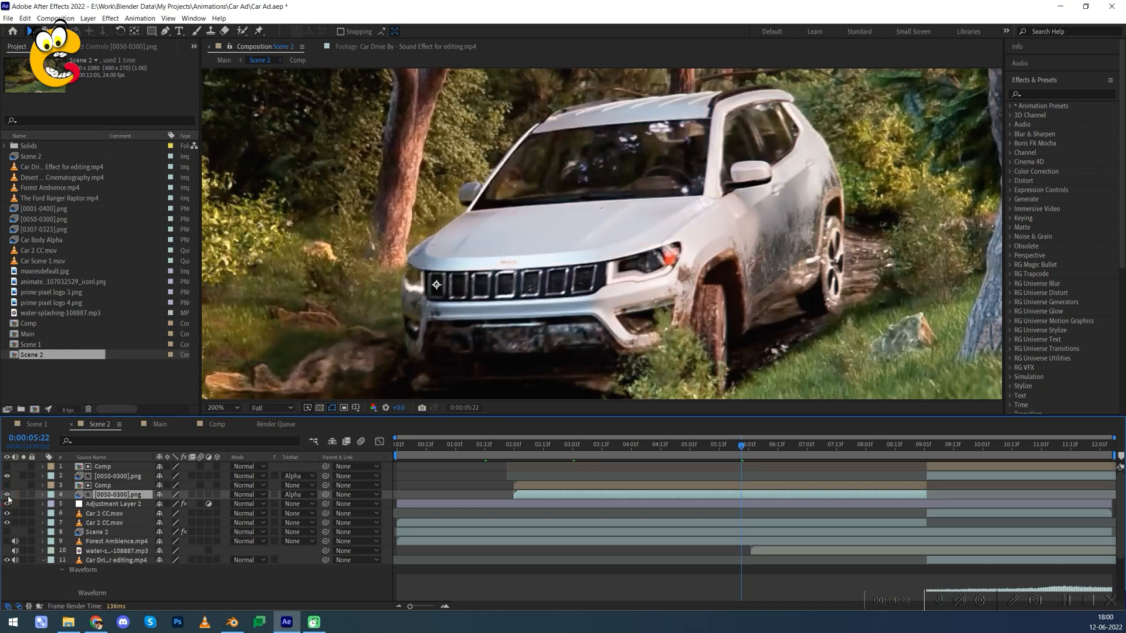
scroll(716, 322, down, 1)
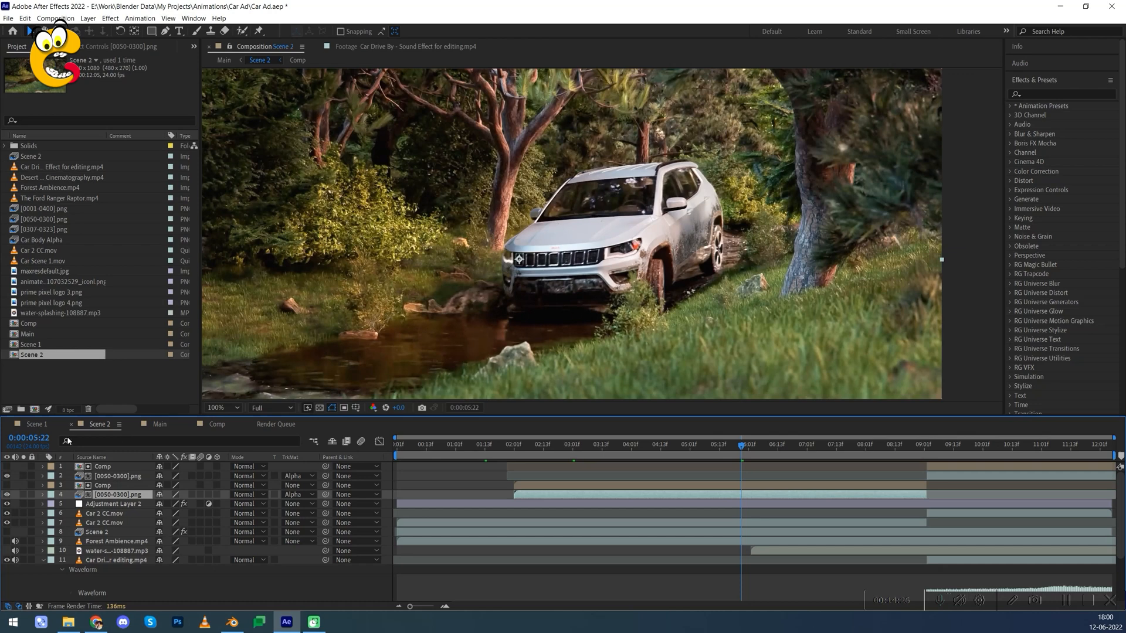
click(8, 495)
click(7, 495)
click(7, 476)
Move the playhead to 0:00:07:05 and open the effect controls of Adjustment Layer 2.
drag(744, 449, 816, 451)
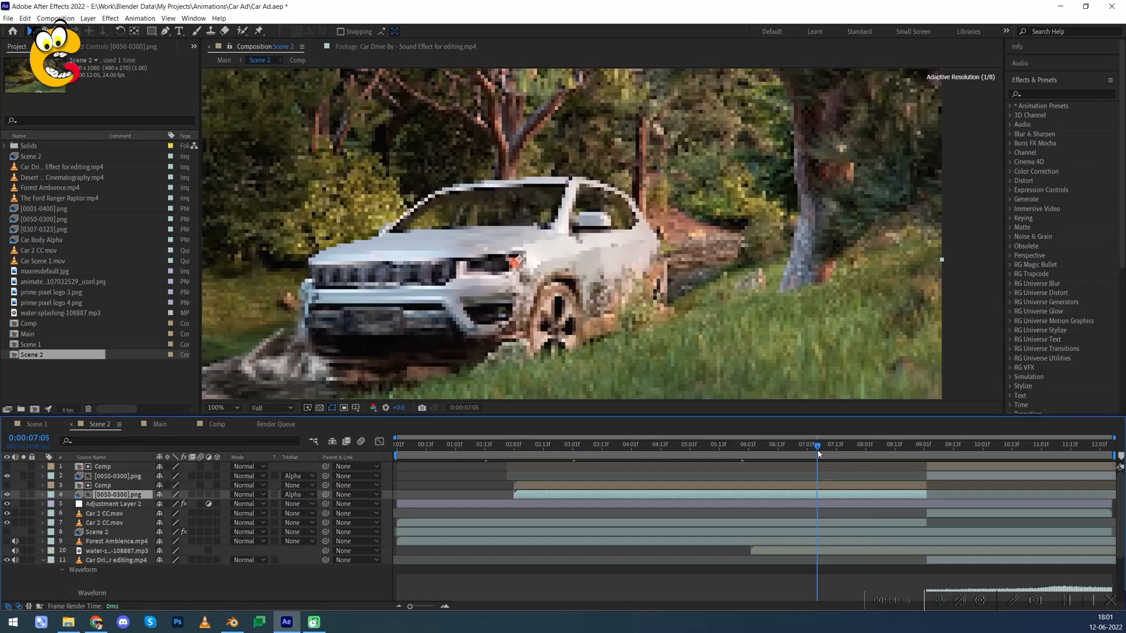
scroll(640, 201, down, 2)
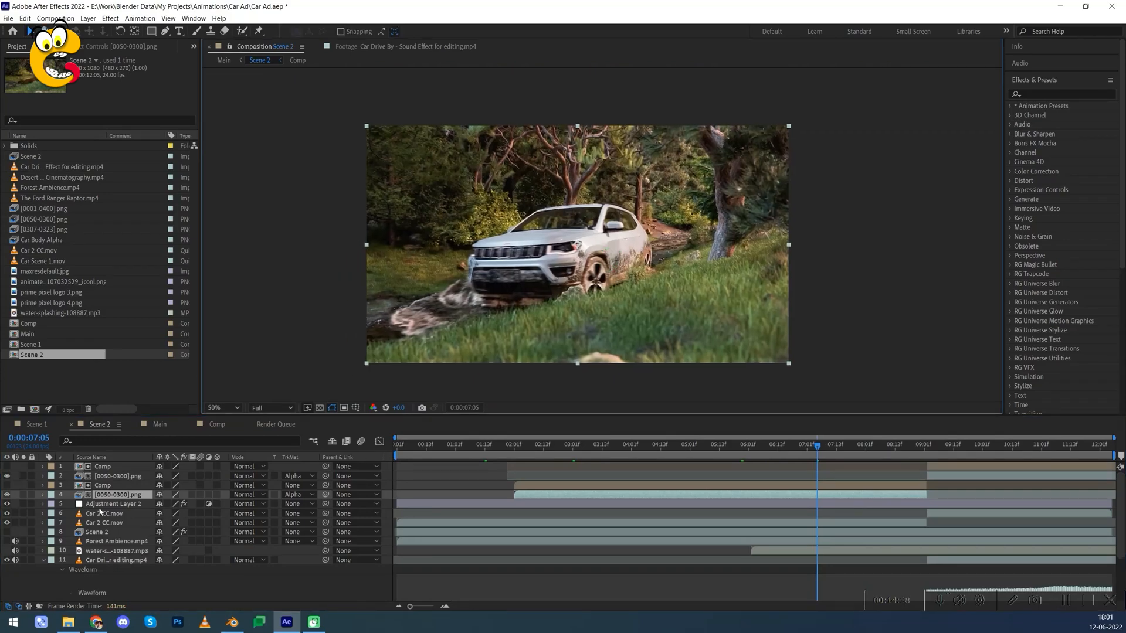
click(99, 505)
click(84, 47)
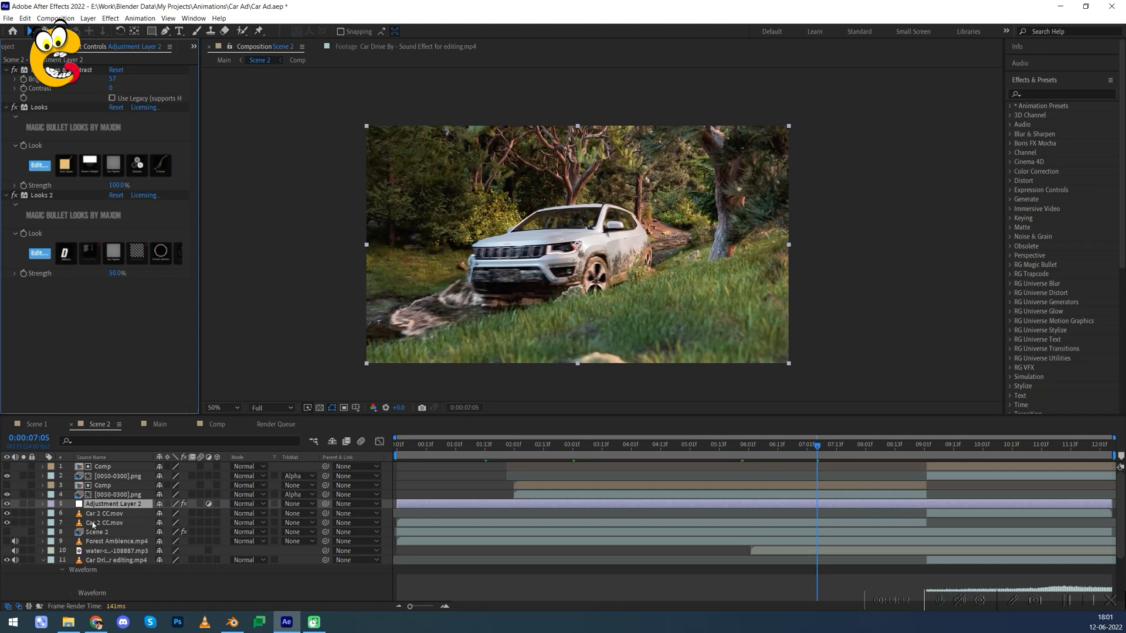
Check the effect controls of the Scene 2 layer and both Car 2 CC.mov layers.
click(101, 531)
click(104, 515)
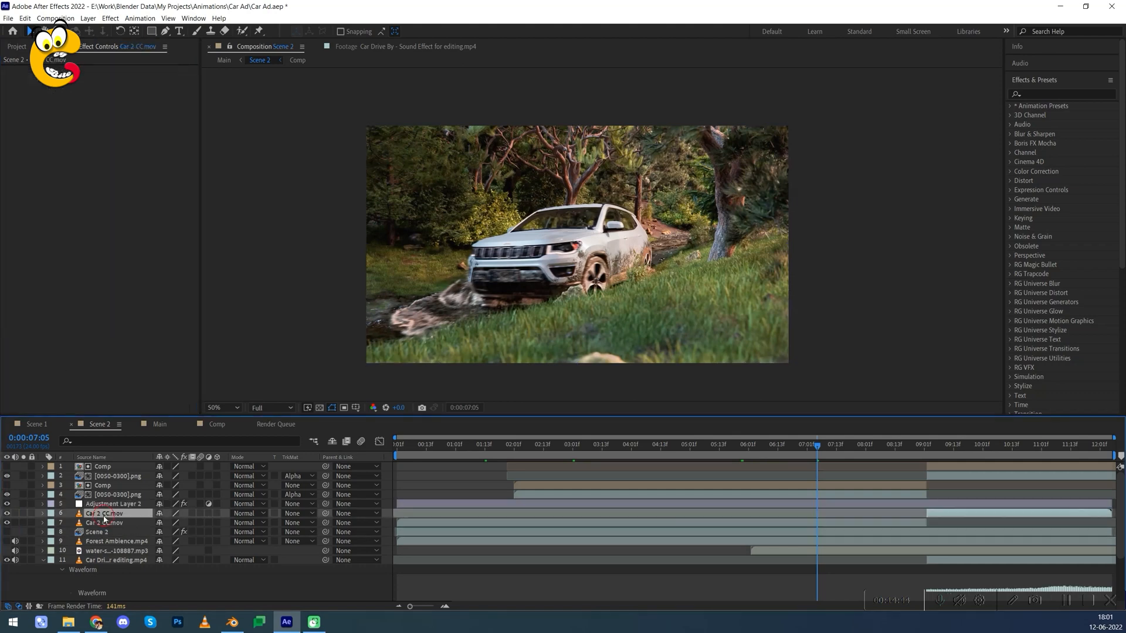
click(105, 523)
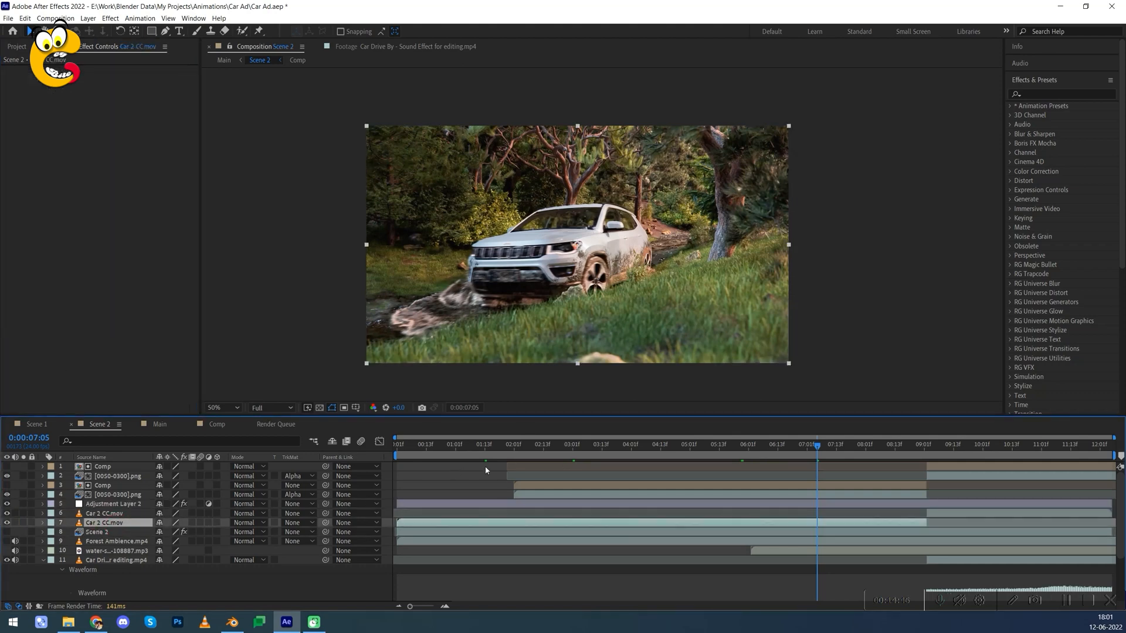
Inspect the water splash and motion blur around the car's front bumper and wheel in the current frame.
scroll(481, 326, up, 4)
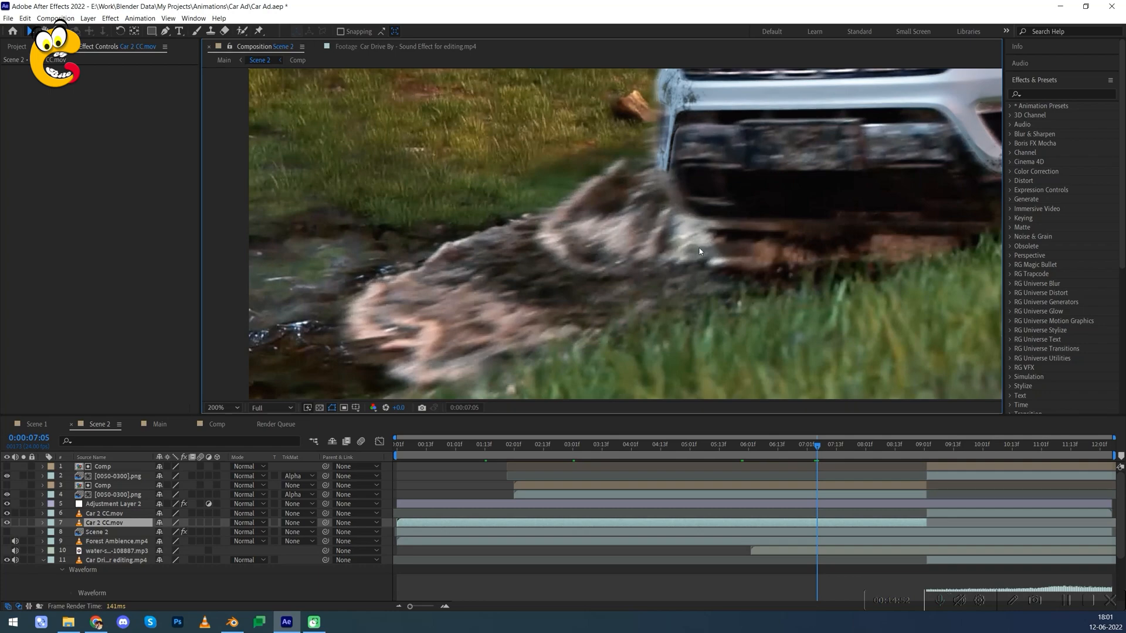
scroll(706, 246, down, 4)
middle_drag(702, 253, 673, 274)
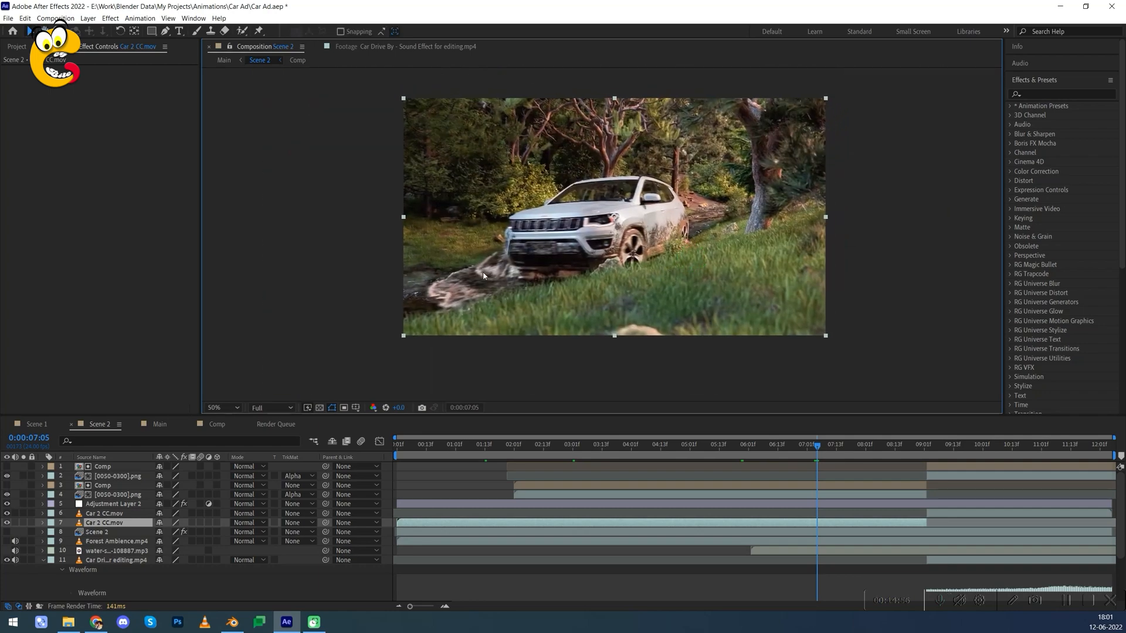
scroll(640, 245, up, 2)
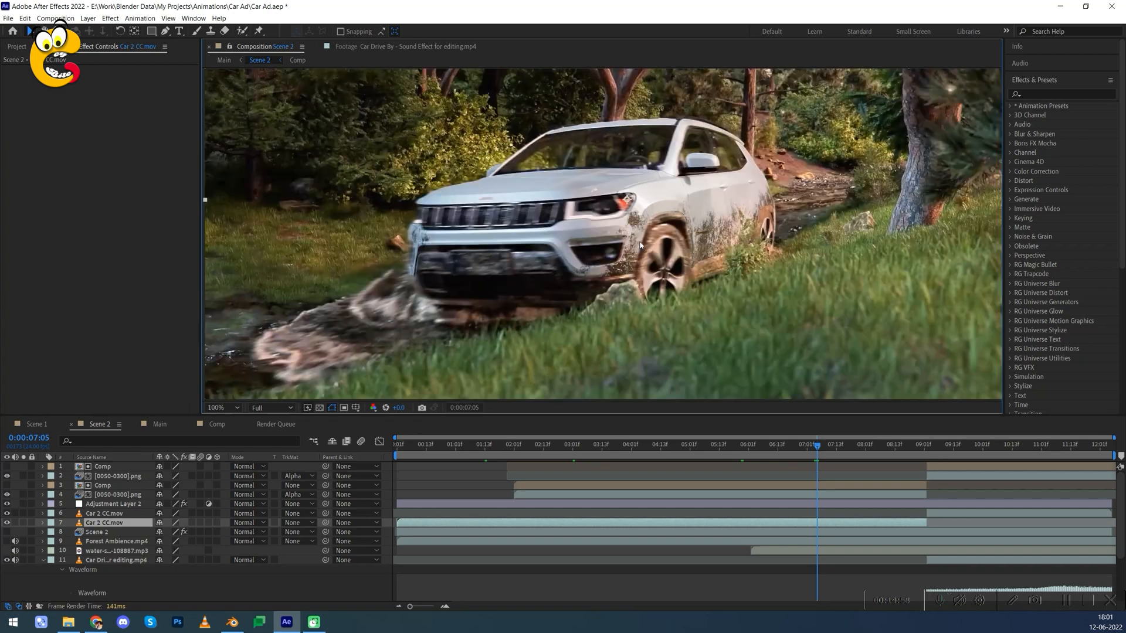
Move the playhead to 0:00:11:01 and view the shot of the car driving over the grass.
key(comma)
key(comma)
drag(820, 449, 1042, 465)
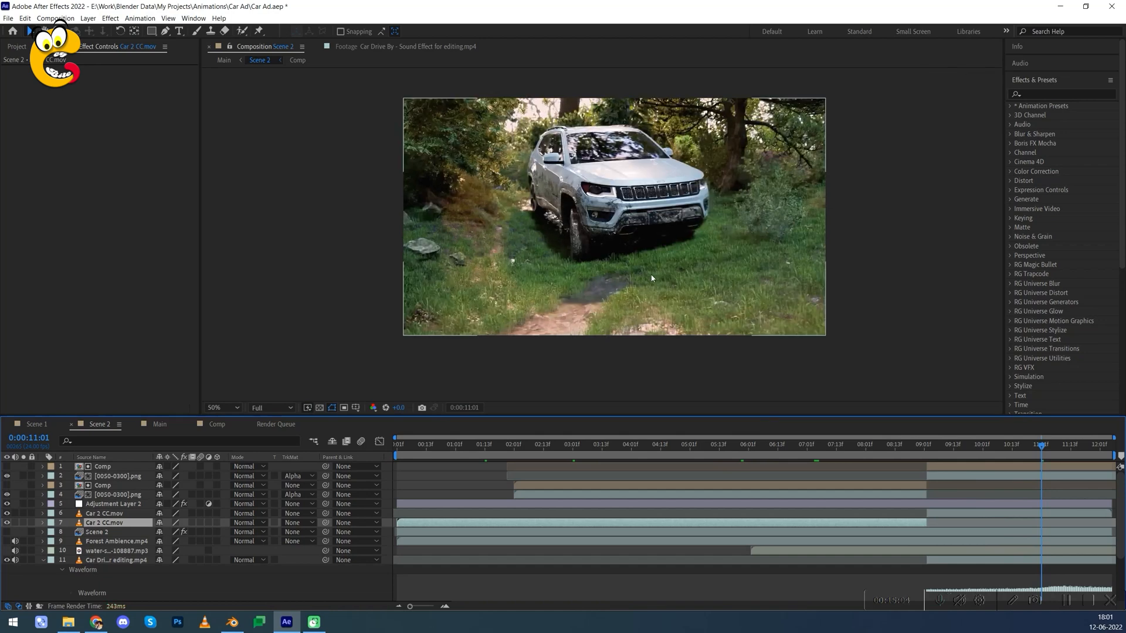
key(space)
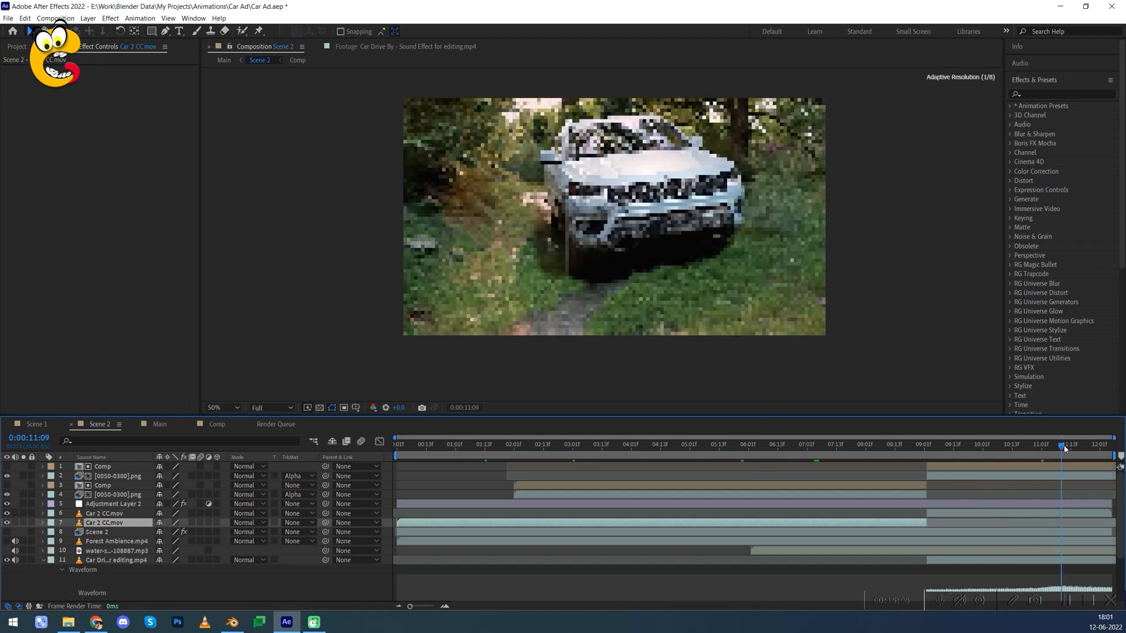
Turn on the visibility of the Scene 2 layer and open its effect controls.
click(7, 532)
click(96, 533)
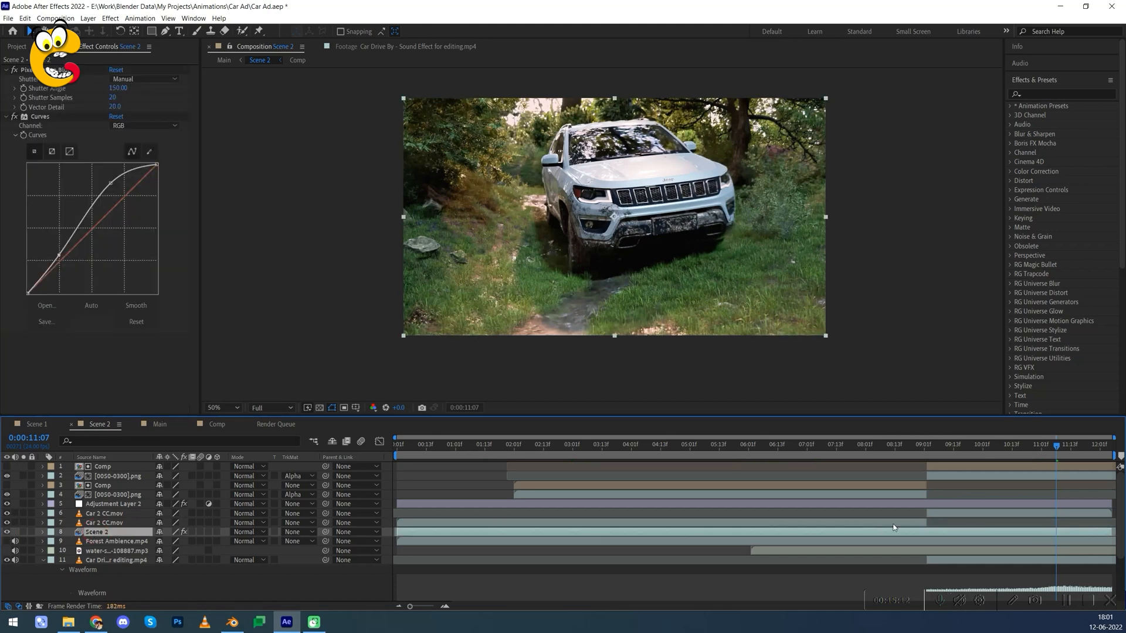
Compare the frame with and without the upper Car 2 CC.mov layer, and view the shot at 0:00:10:02.
click(960, 514)
click(7, 513)
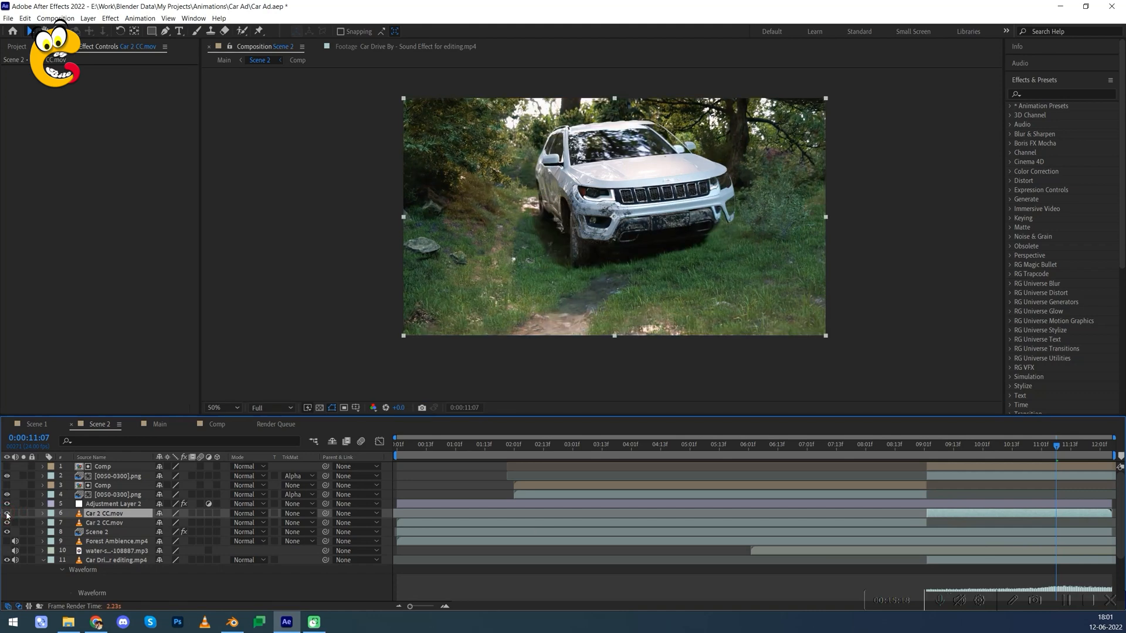
click(7, 514)
click(7, 514)
click(7, 514)
click(7, 514)
drag(1047, 448, 985, 463)
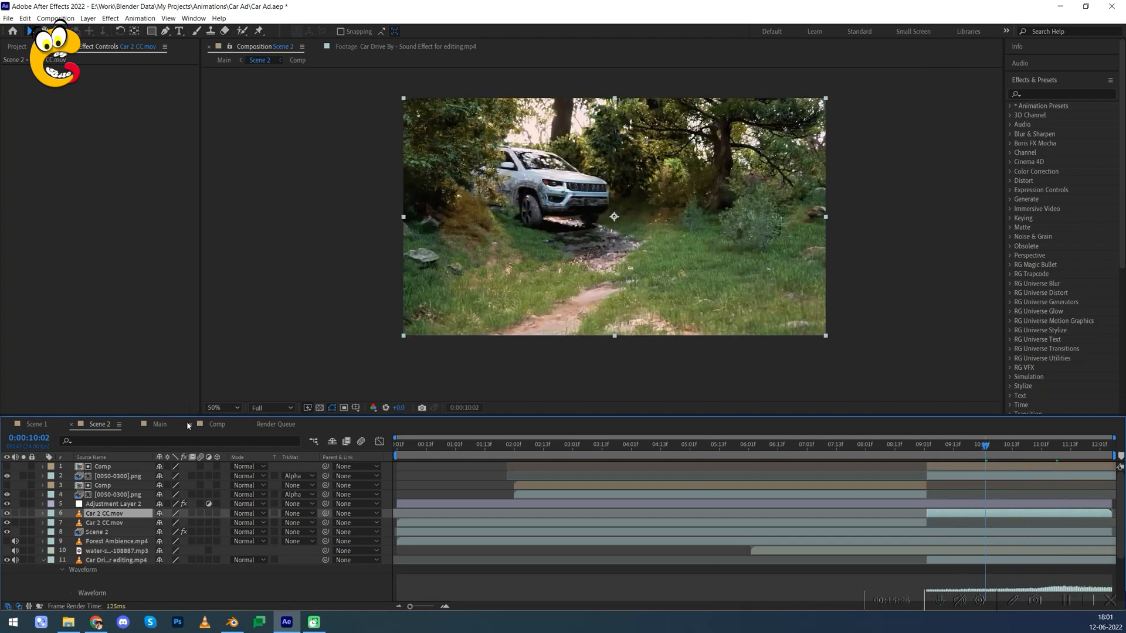
Open the Comp composition and scrub through the car body matte past 0:00:05:02.
click(203, 423)
drag(421, 445, 644, 448)
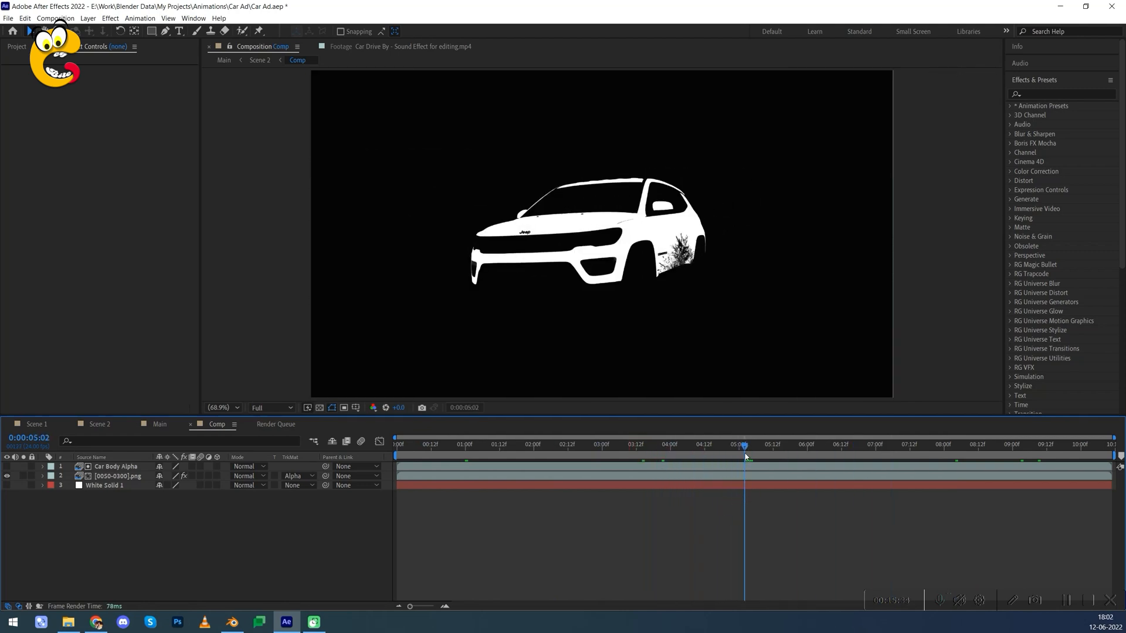
mouse_move(757, 448)
mouse_down()
mouse_move(778, 450)
mouse_move(768, 450)
mouse_up()
Open the Main composition and review the river shot at 0:00:17:16 and 0:00:20:09.
click(160, 425)
drag(581, 456, 881, 501)
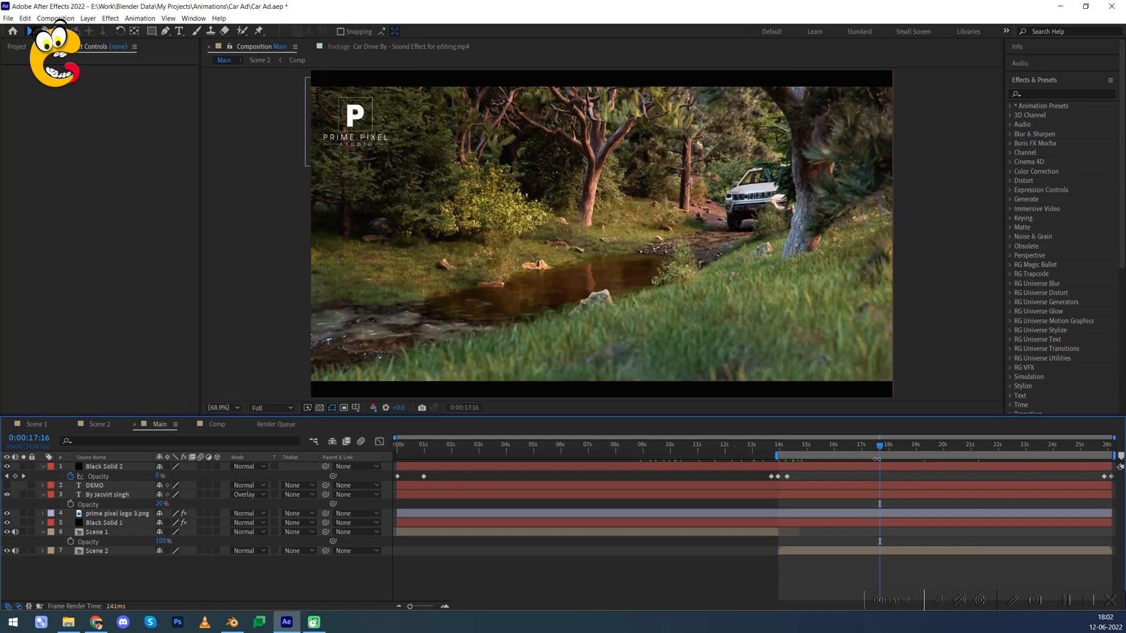
drag(879, 451, 953, 469)
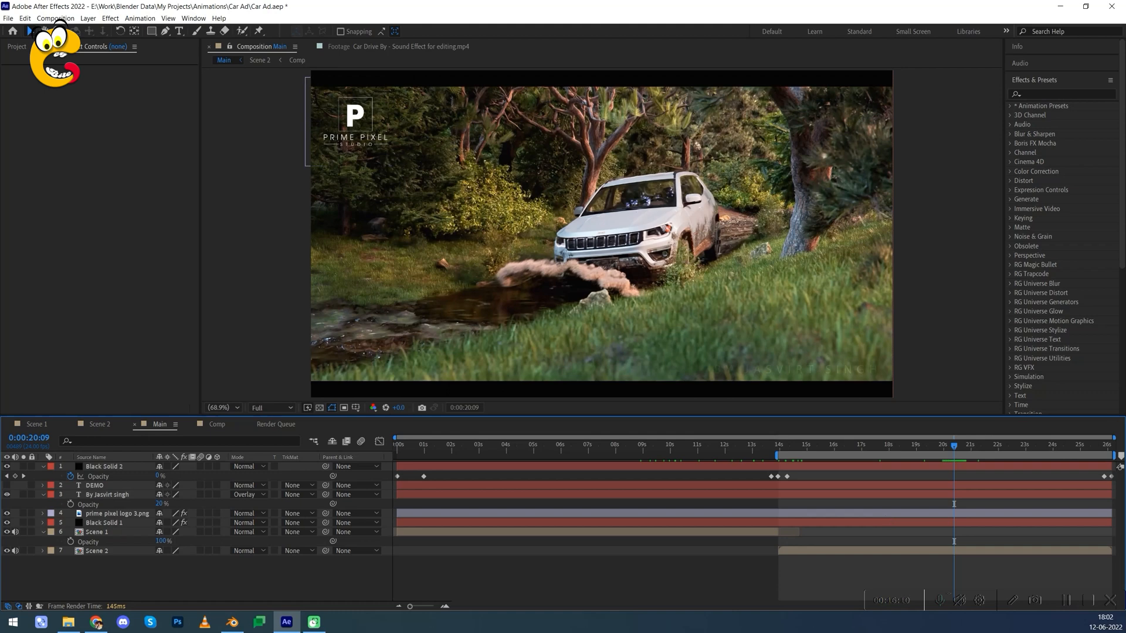
Switch to Chrome and look through the 3D artwork posts on the Instagram profile down to the doll and drill posts.
key(alt+Tab)
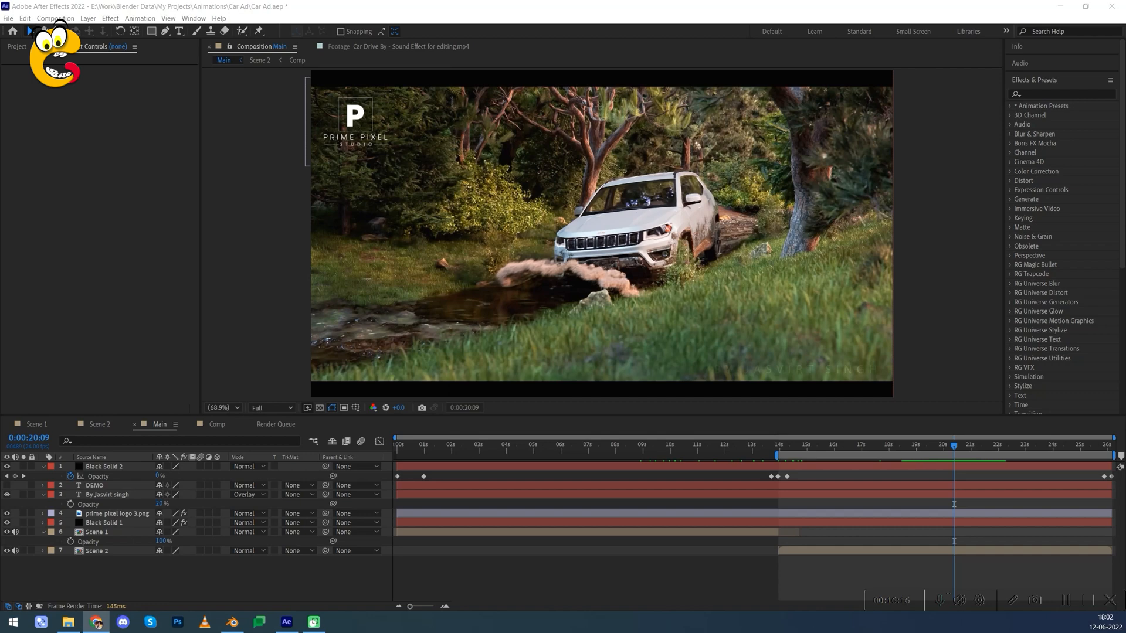
drag(1125, 170, 536, 202)
double_click(536, 203)
scroll(460, 317, down, 7)
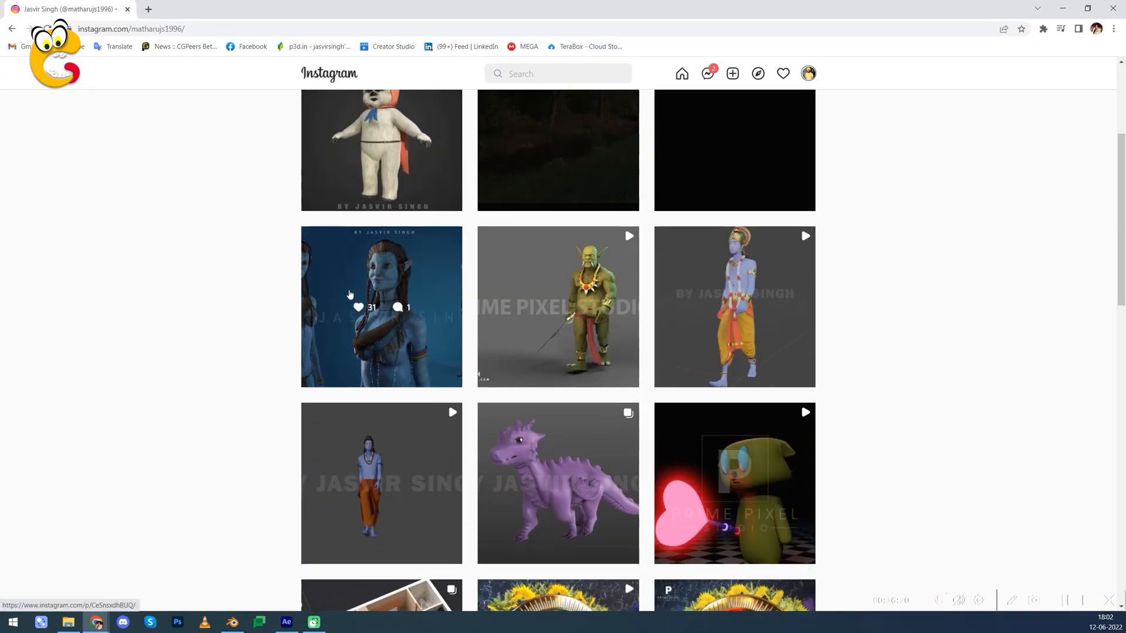
scroll(603, 367, up, 3)
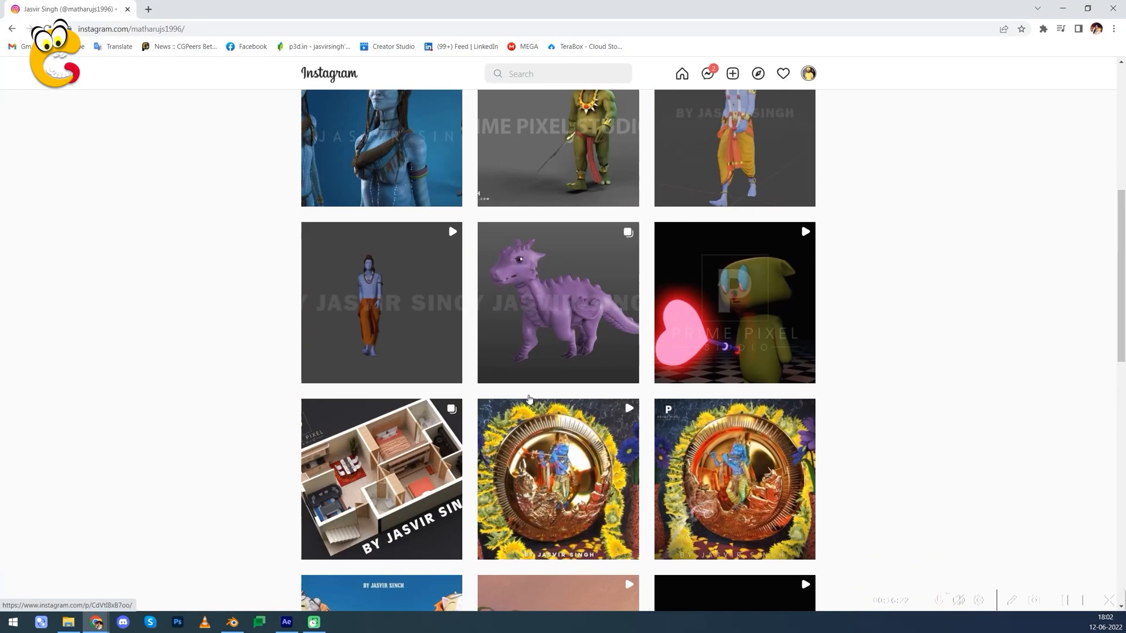
scroll(586, 349, down, 5)
scroll(585, 349, down, 7)
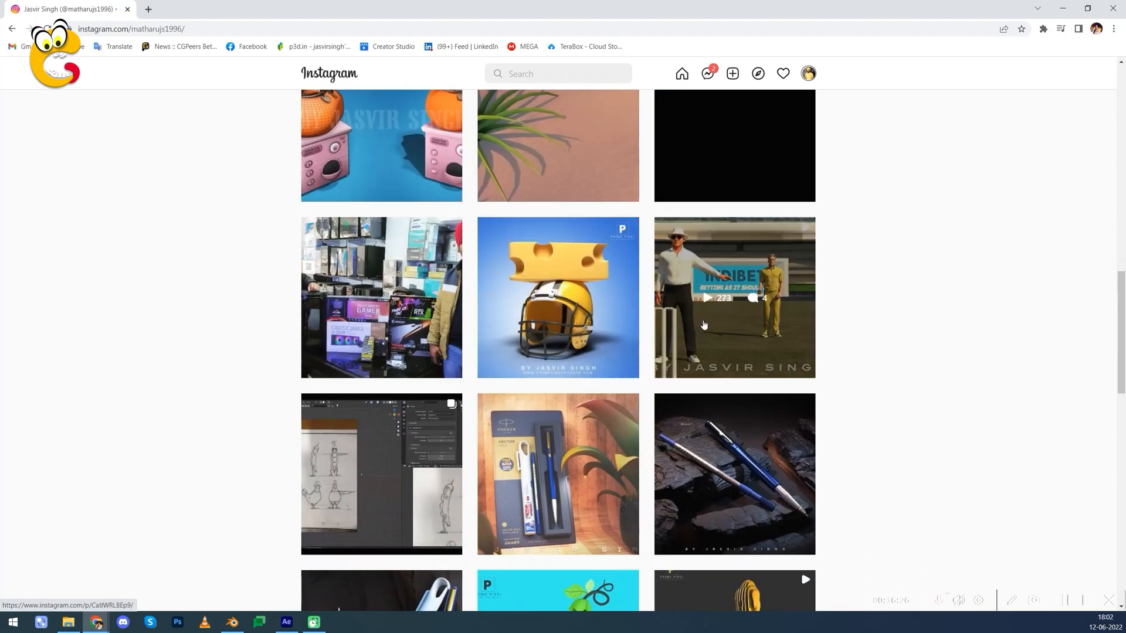
scroll(428, 330, down, 4)
scroll(424, 329, down, 3)
scroll(424, 330, down, 2)
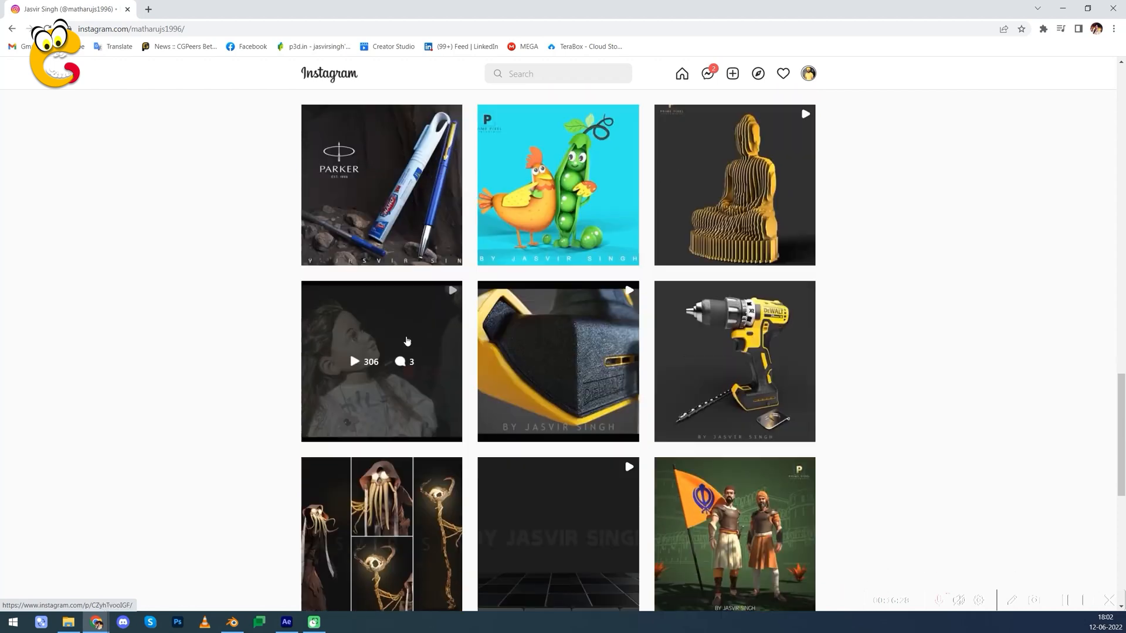
View the Doll Talking VFX post and the Budha Statue post, closing each one.
click(525, 321)
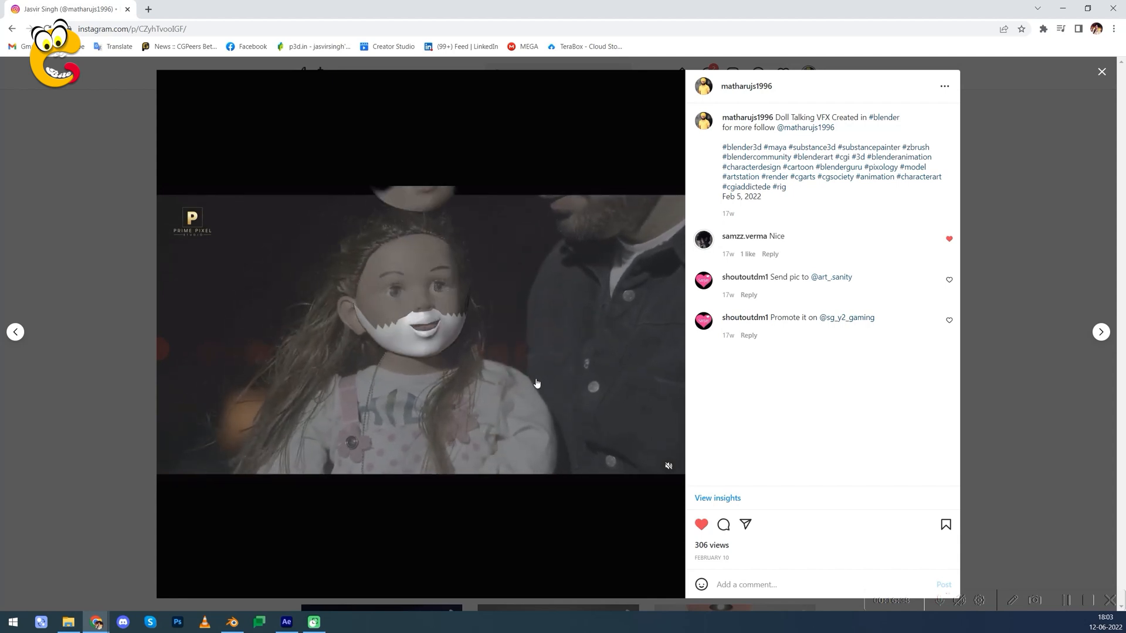
click(1027, 296)
scroll(546, 319, down, 1)
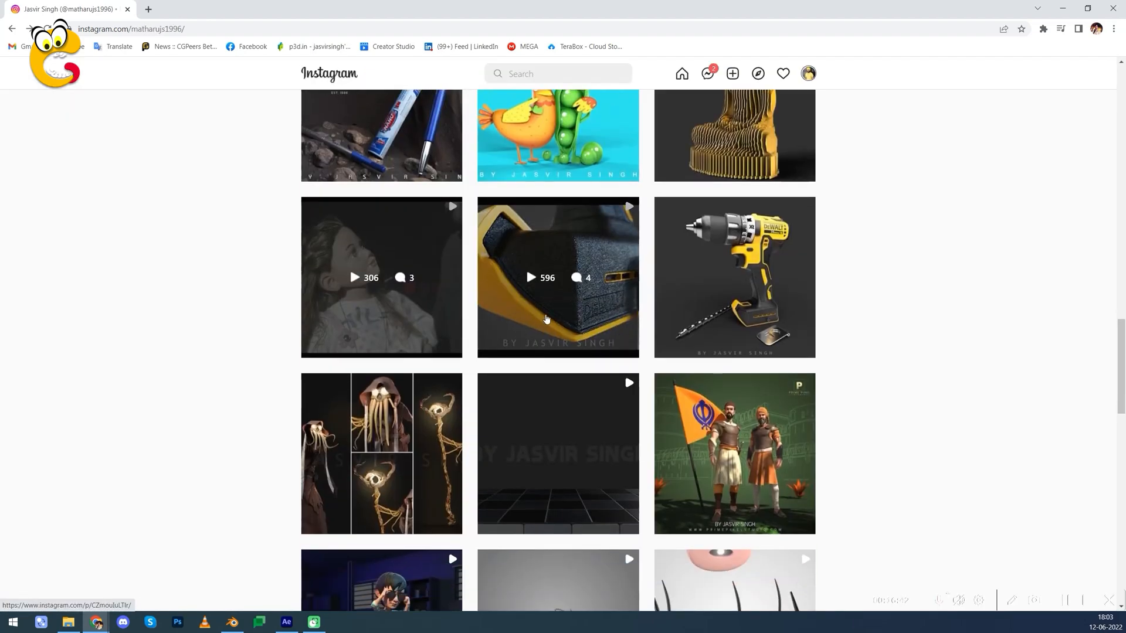
click(753, 122)
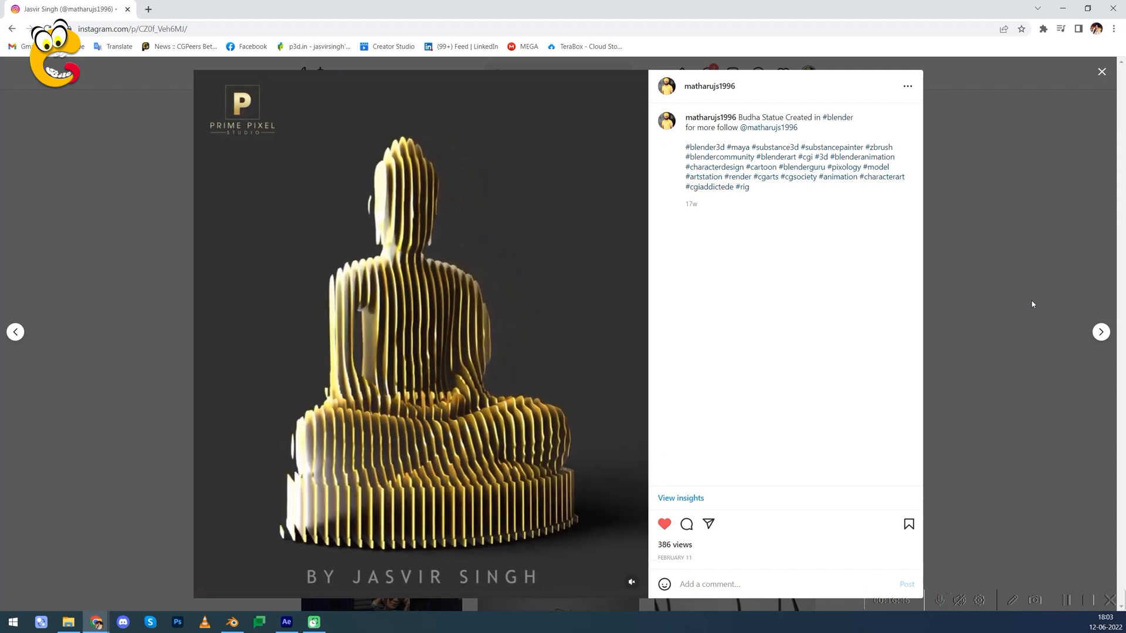
click(1033, 304)
Browse the older posts down to the sandals and character models, and return to the start of the profile.
scroll(788, 373, down, 3)
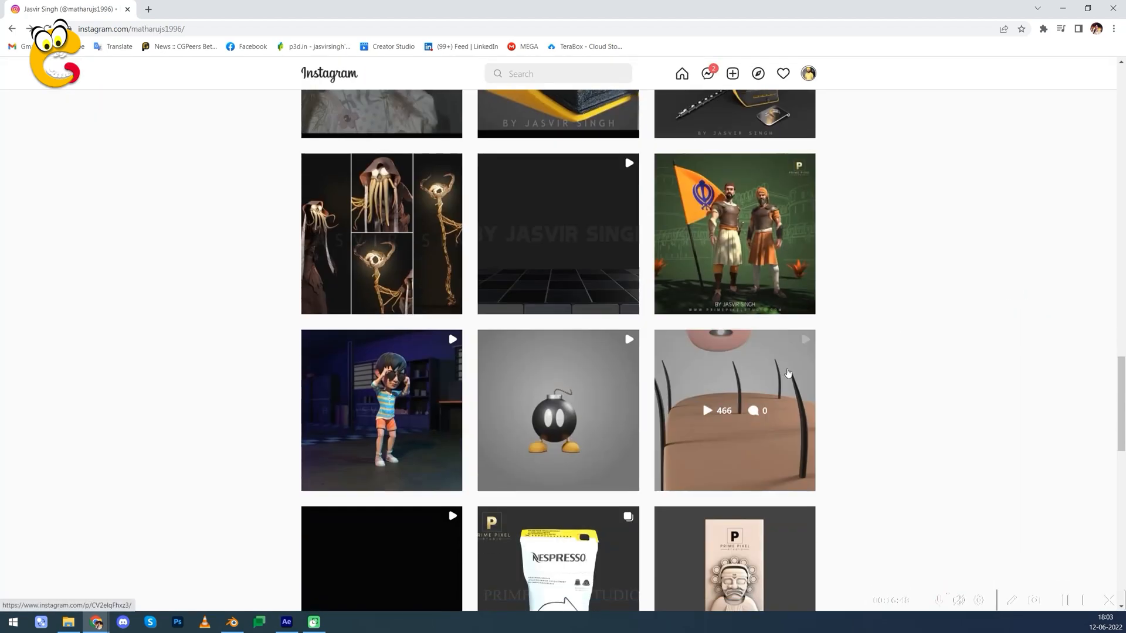
scroll(788, 373, down, 1)
scroll(788, 373, down, 3)
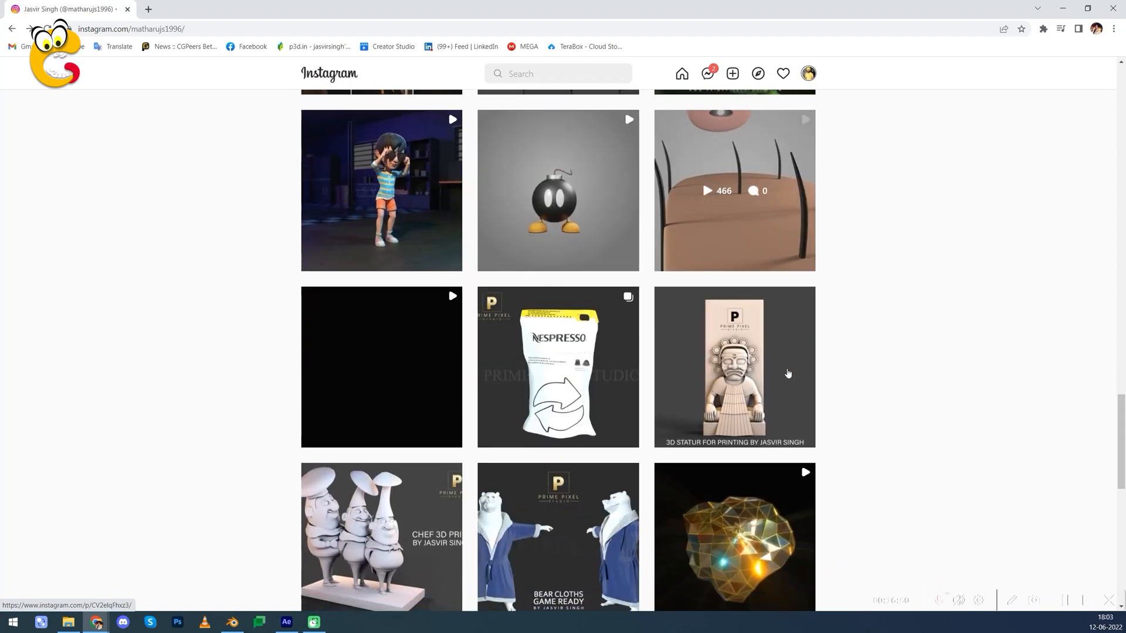
scroll(788, 372, down, 15)
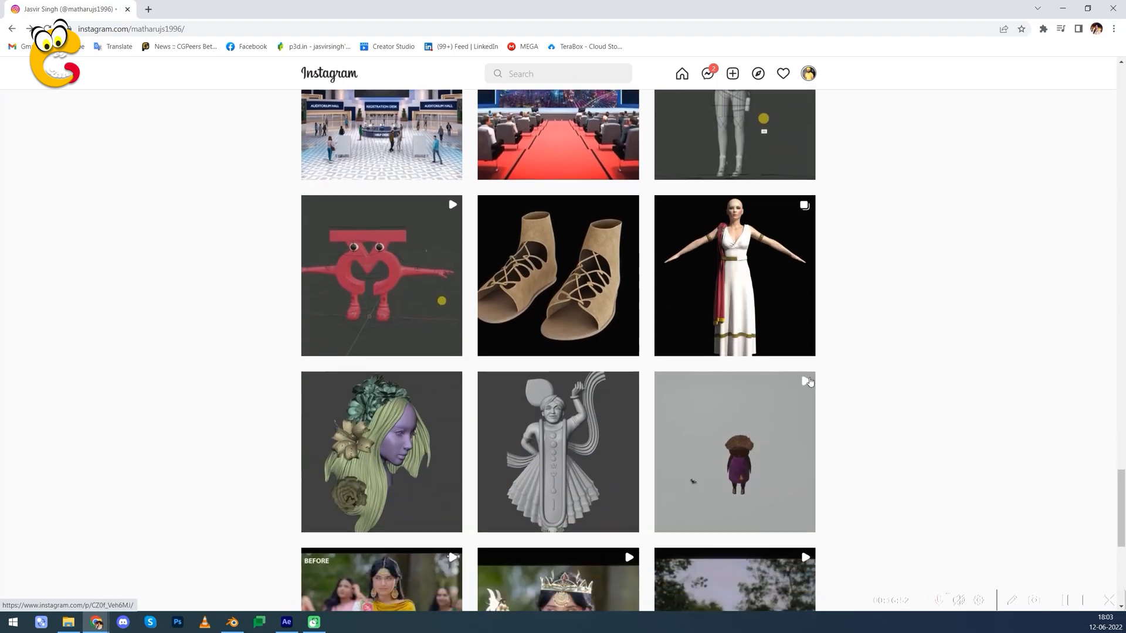
scroll(862, 487, up, 20)
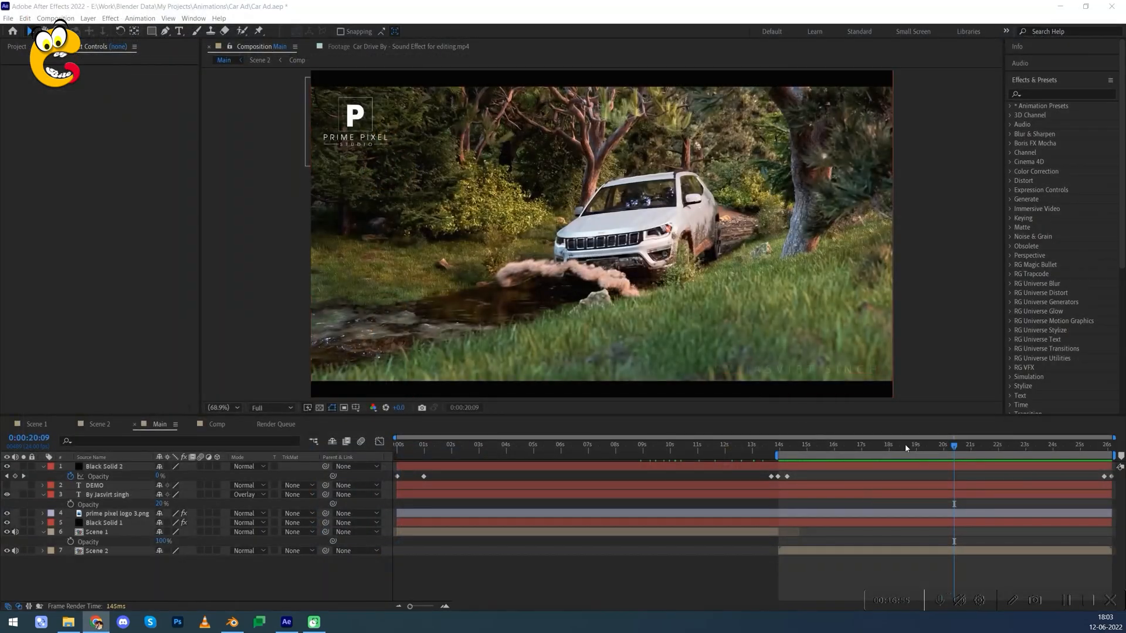
Switch back to After Effects and move the playhead of the Main composition to 0:00:18:23.
mouse_move(906, 445)
mouse_down()
mouse_move(914, 447)
mouse_move(797, 451)
mouse_move(1001, 463)
mouse_move(884, 473)
mouse_move(990, 478)
mouse_move(934, 481)
mouse_move(916, 449)
mouse_up()
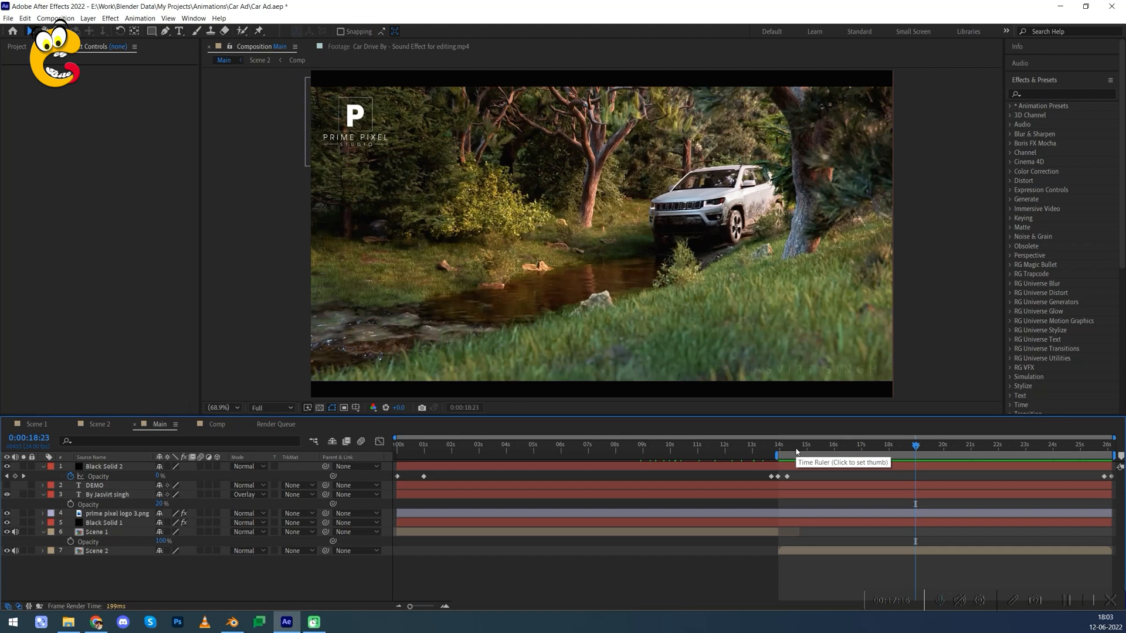
Switch to Chrome, view the Animation For Game post of the green orc and the post after it, and close the viewer.
key(alt+Tab)
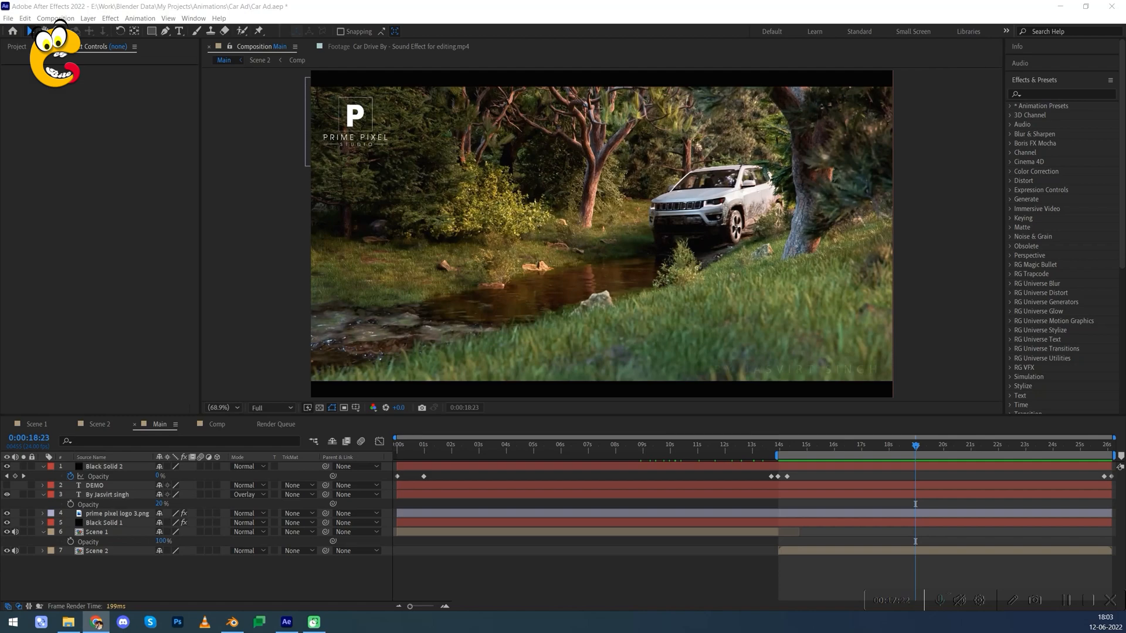
drag(1125, 106, 286, 217)
double_click(525, 213)
scroll(561, 387, down, 1)
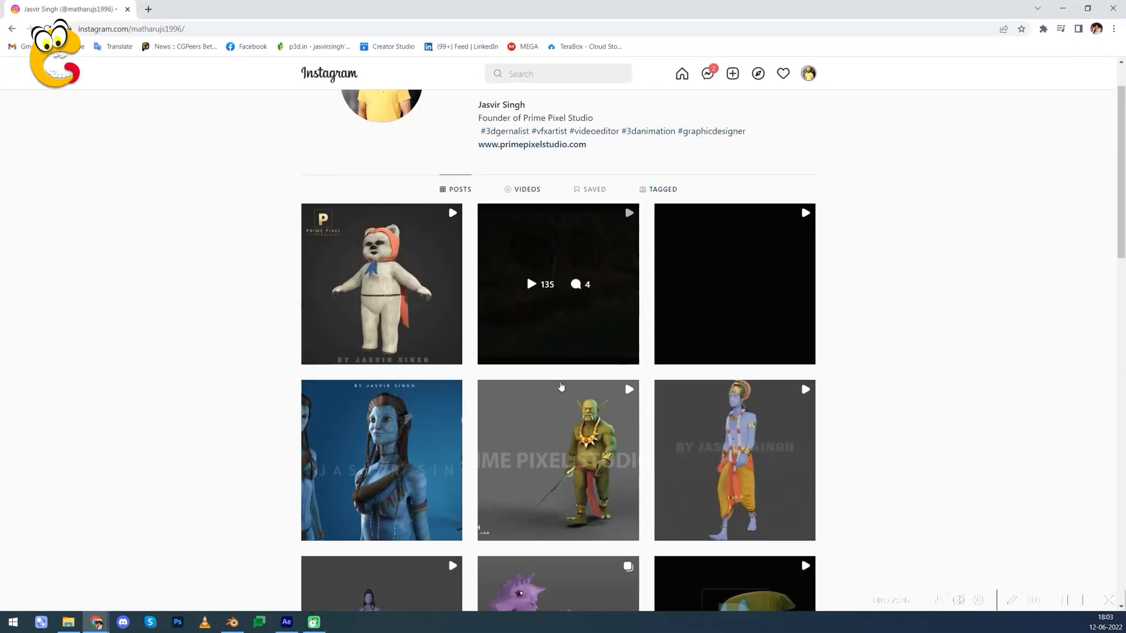
scroll(561, 387, down, 4)
click(582, 258)
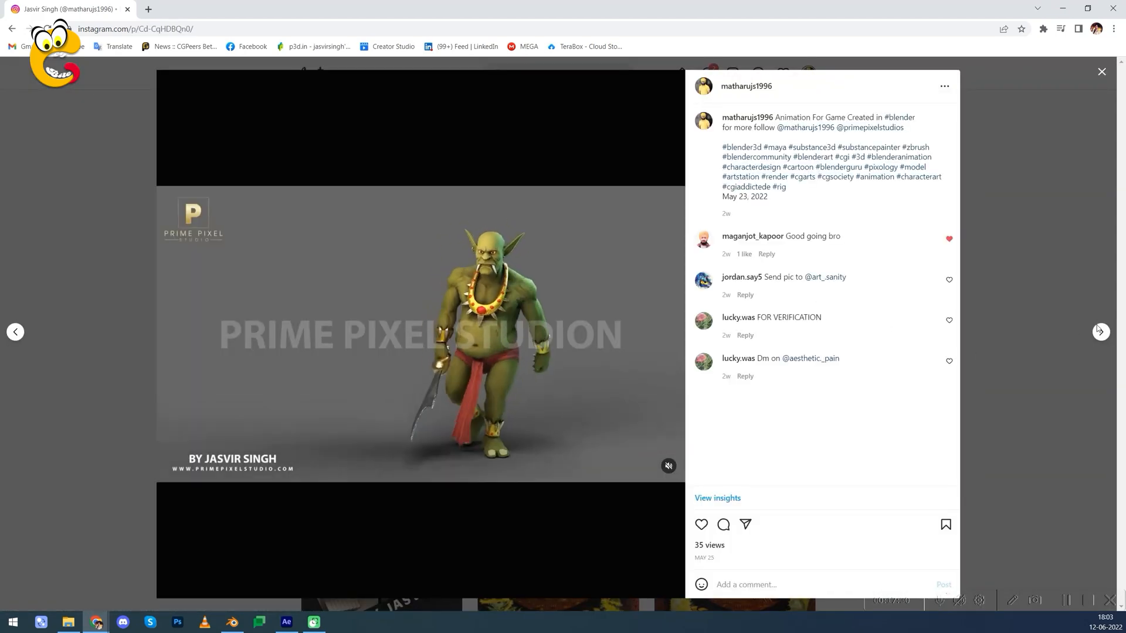
click(1100, 332)
click(973, 302)
Find the cricket animation post further down the profile, watch its video and close it.
scroll(540, 450, down, 3)
scroll(540, 449, down, 7)
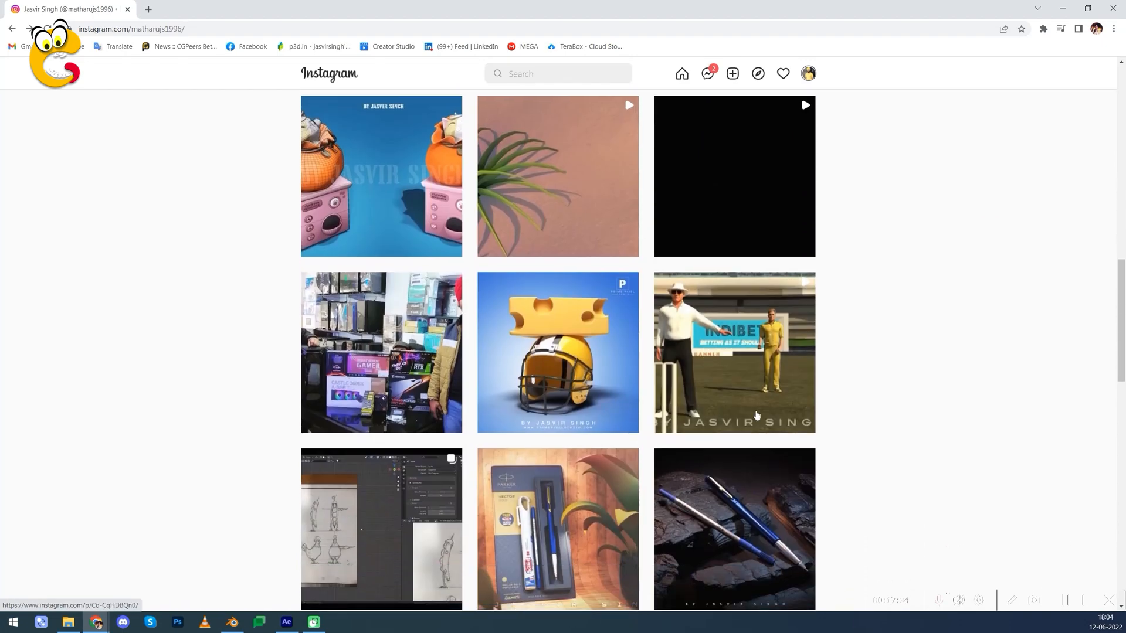
click(810, 436)
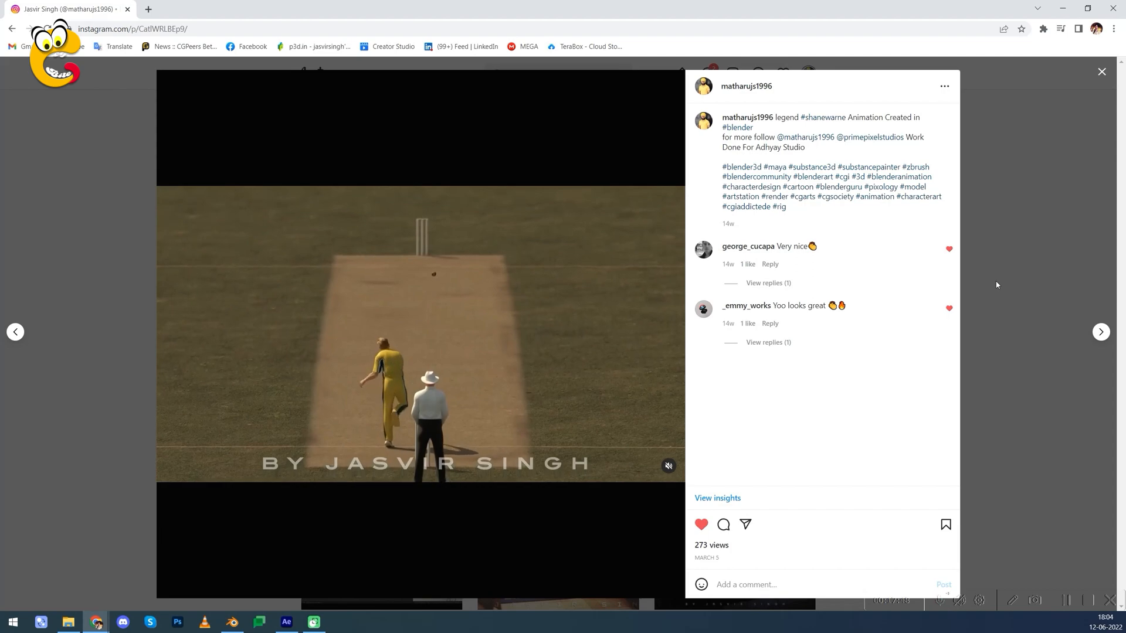
click(996, 285)
Look through the older posts from the Parker pens down to the Dracotaur game model and product box.
scroll(668, 347, down, 10)
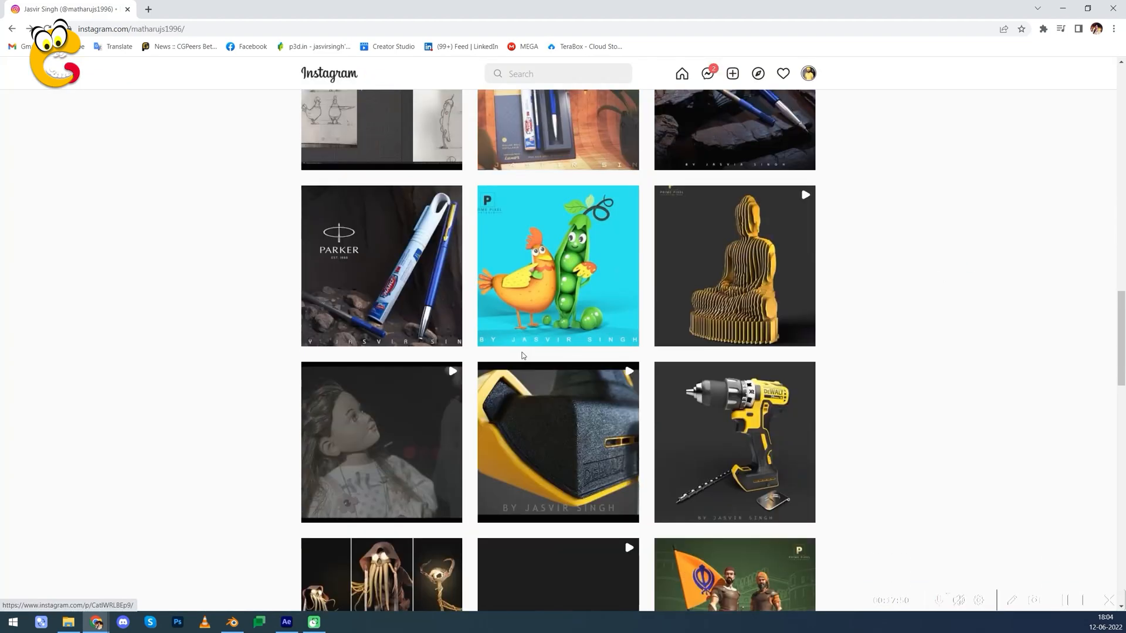
scroll(669, 347, down, 6)
scroll(732, 363, up, 2)
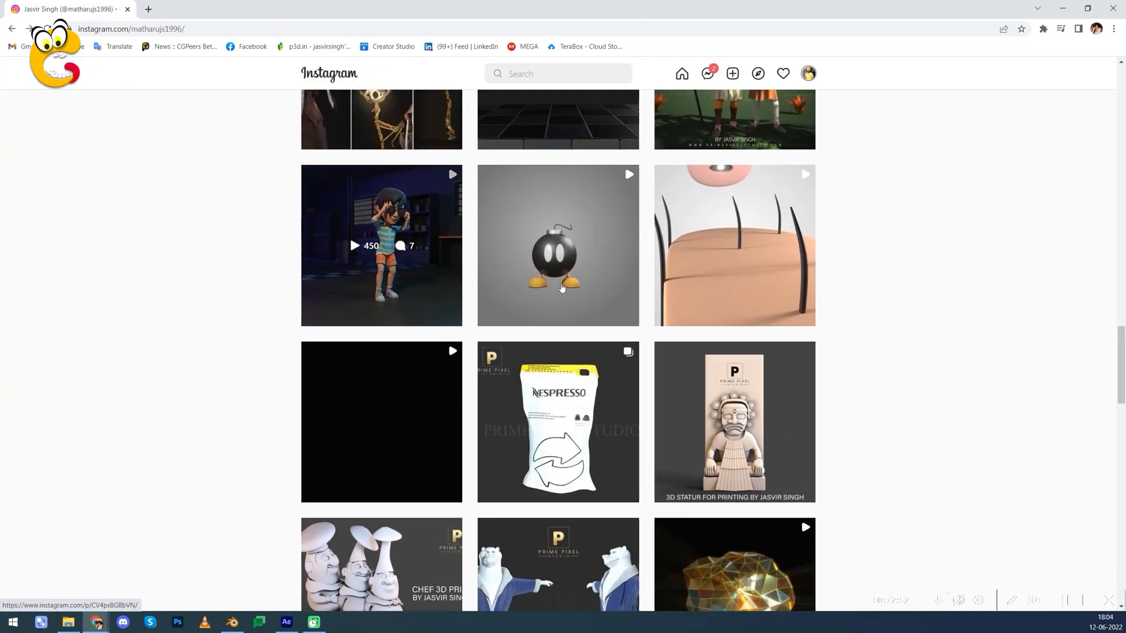
scroll(778, 379, down, 3)
scroll(769, 354, down, 5)
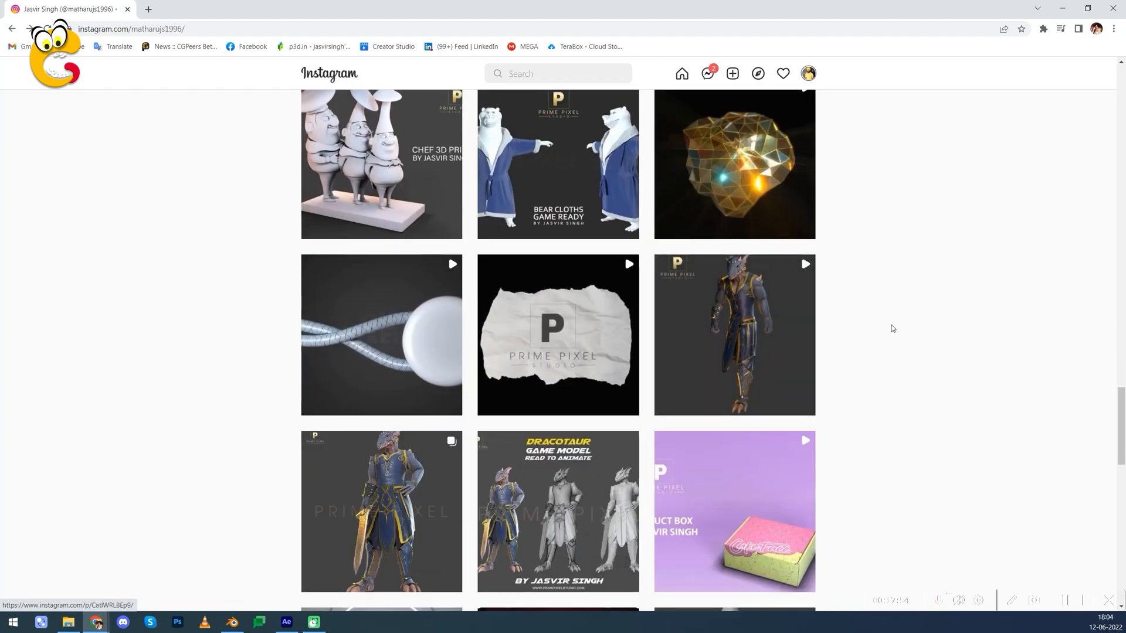